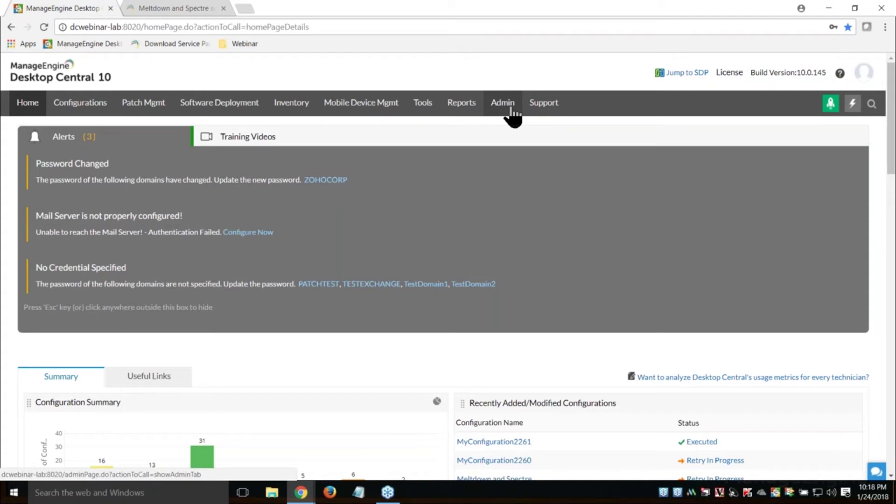
- Open the patch management proxy settings in the administration area and display the proxy configuration form for editing
{"action": "left_click", "coordinate": [512, 115]}
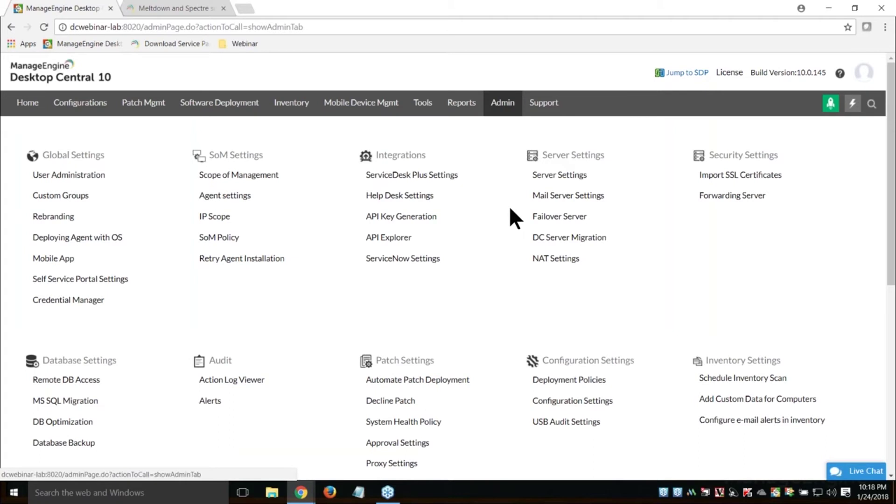
{"action": "scroll", "coordinate": [500, 242], "scroll_direction": "down", "scroll_amount": 3}
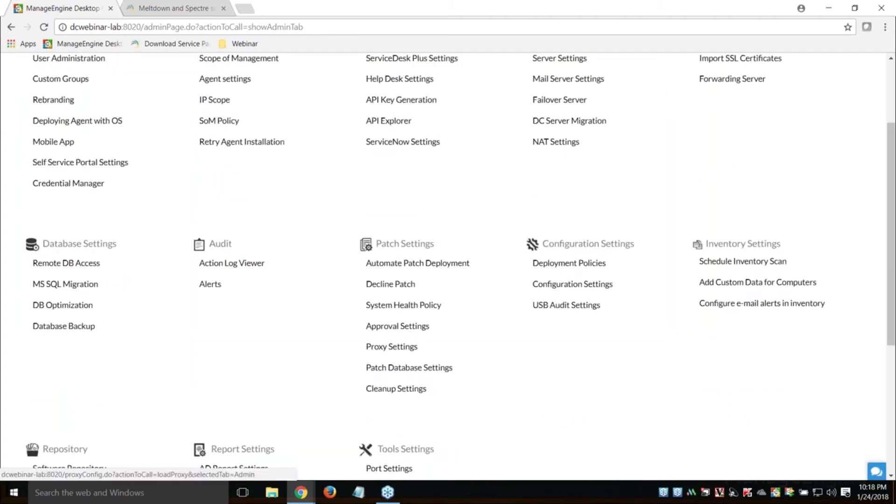
{"action": "left_click", "coordinate": [404, 345]}
{"action": "mouse_move", "coordinate": [522, 288]}
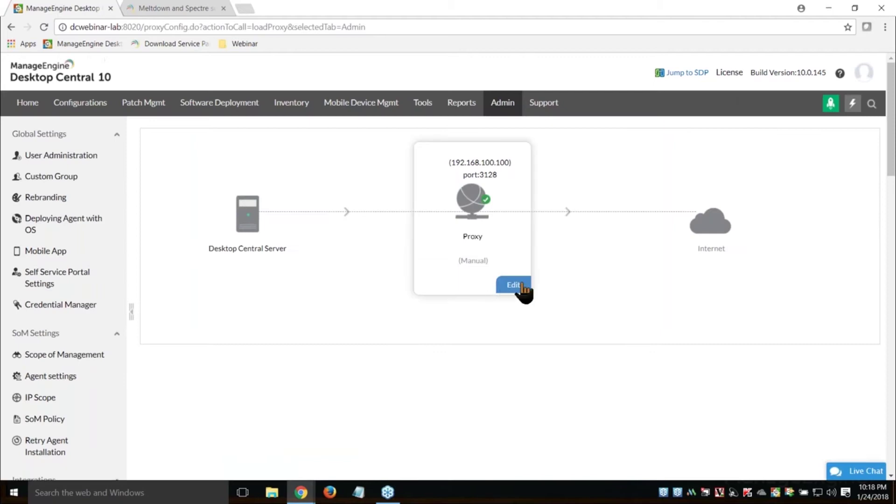
{"action": "left_click", "coordinate": [513, 285]}
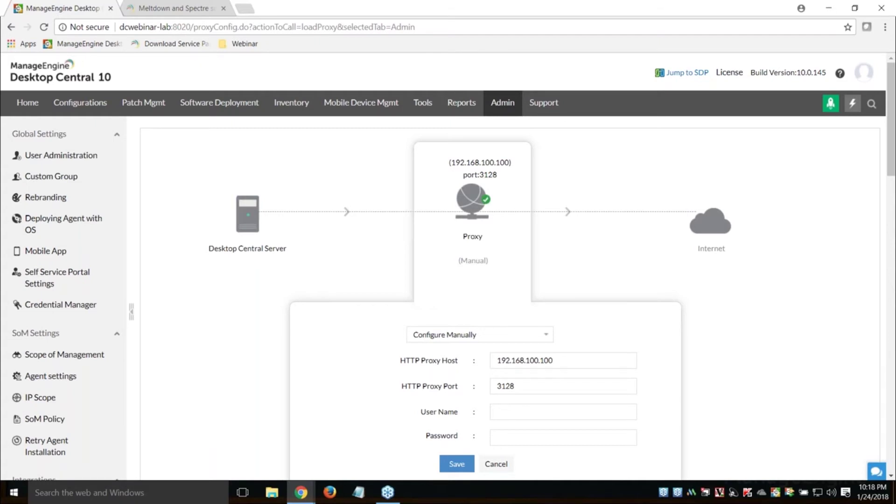
{"action": "scroll", "coordinate": [513, 280], "scroll_direction": "down", "scroll_amount": 1}
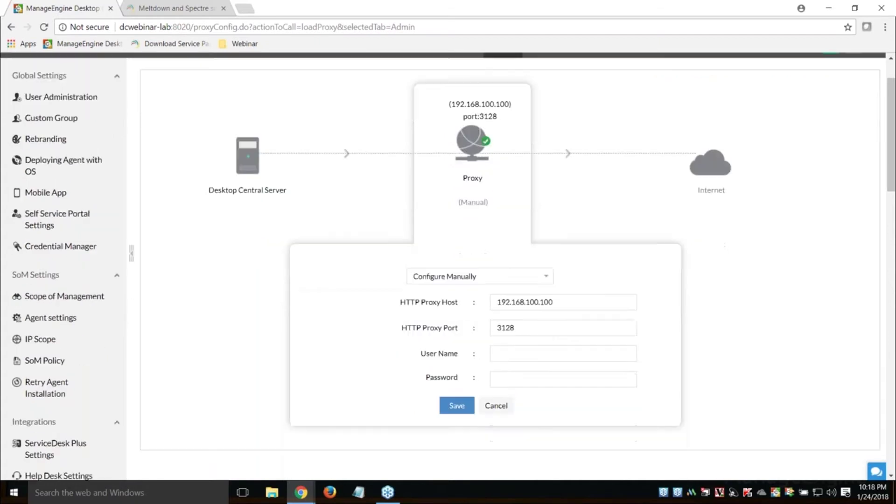
- Switch the proxy connection type to Direct Connection to Internet and back to Configure Manually
{"action": "left_click", "coordinate": [507, 276]}
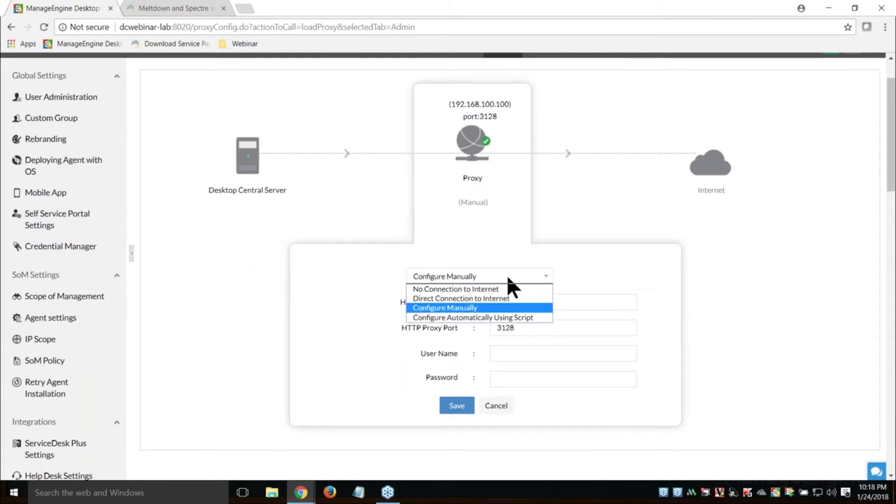
{"action": "left_click", "coordinate": [498, 298]}
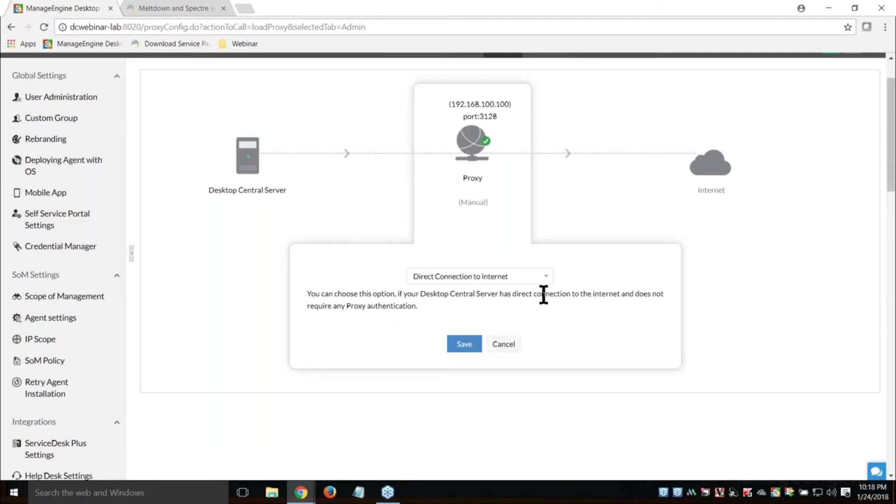
{"action": "left_click", "coordinate": [491, 276]}
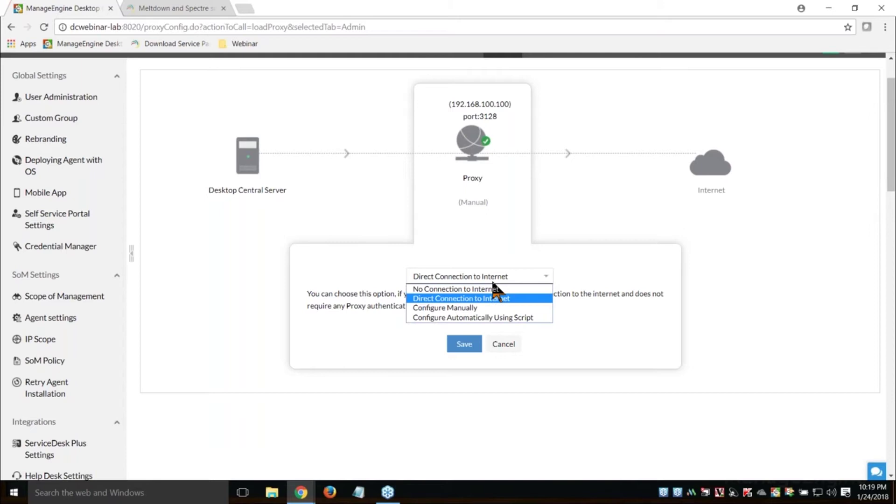
{"action": "left_click", "coordinate": [488, 308]}
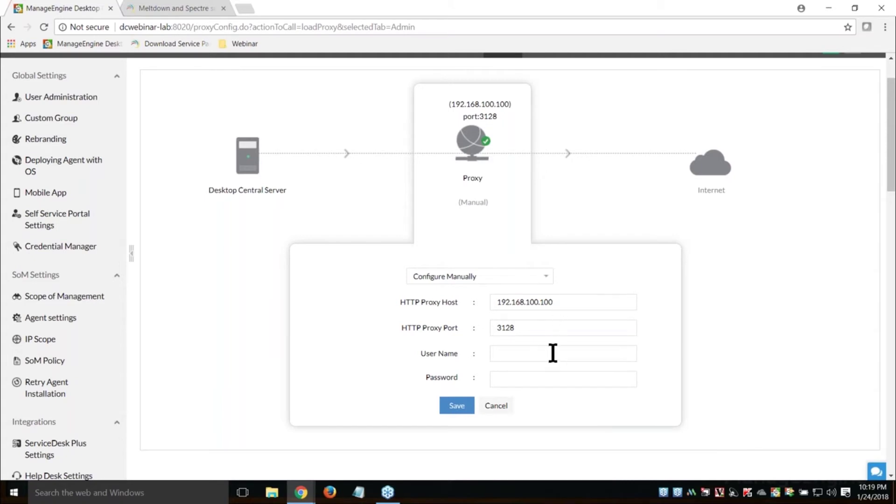
{"action": "scroll", "coordinate": [553, 353], "scroll_direction": "down", "scroll_amount": 1}
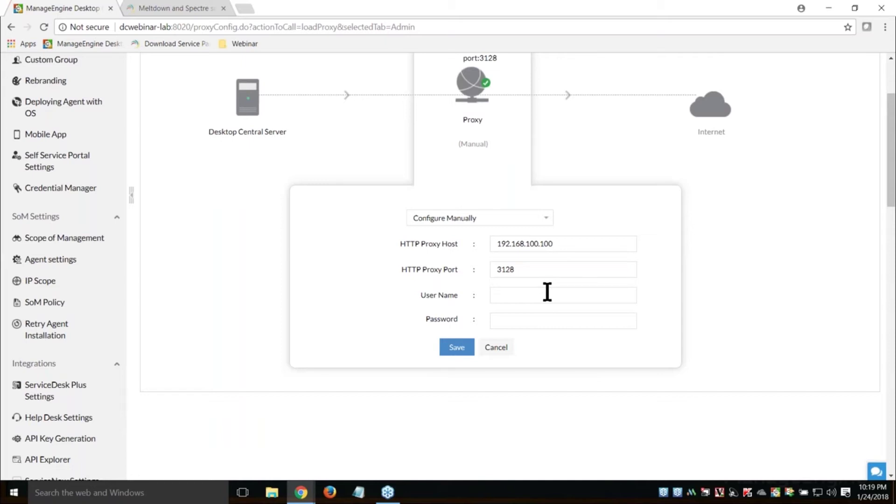
- Leave the proxy configuration without saving and open the Patch Database Settings
{"action": "scroll", "coordinate": [547, 292], "scroll_direction": "up", "scroll_amount": 3}
{"action": "left_click", "coordinate": [505, 156]}
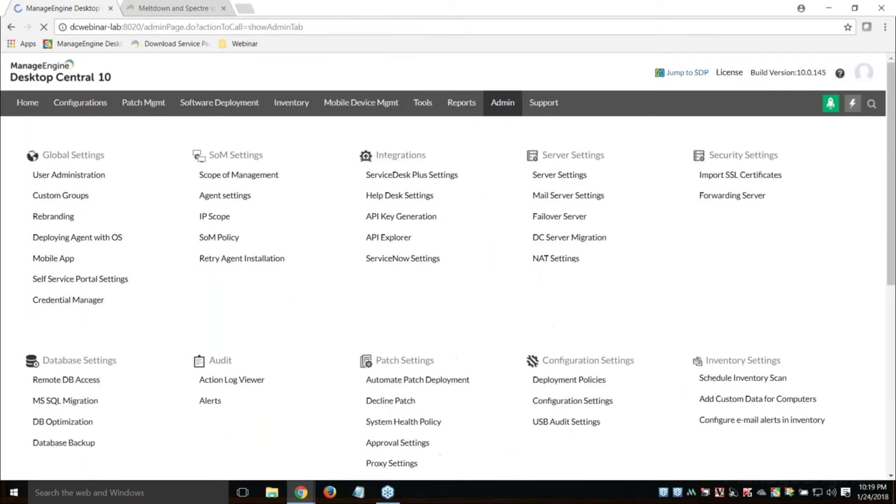
{"action": "scroll", "coordinate": [443, 319], "scroll_direction": "down", "scroll_amount": 4}
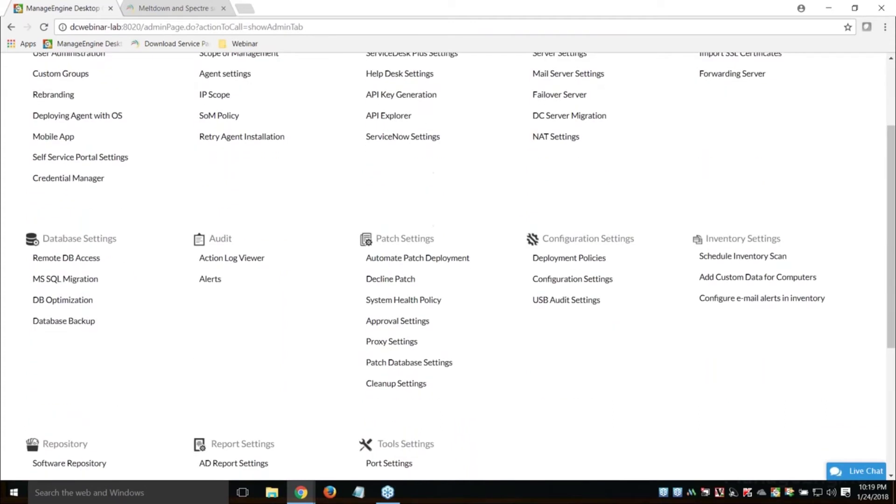
{"action": "left_click", "coordinate": [420, 308]}
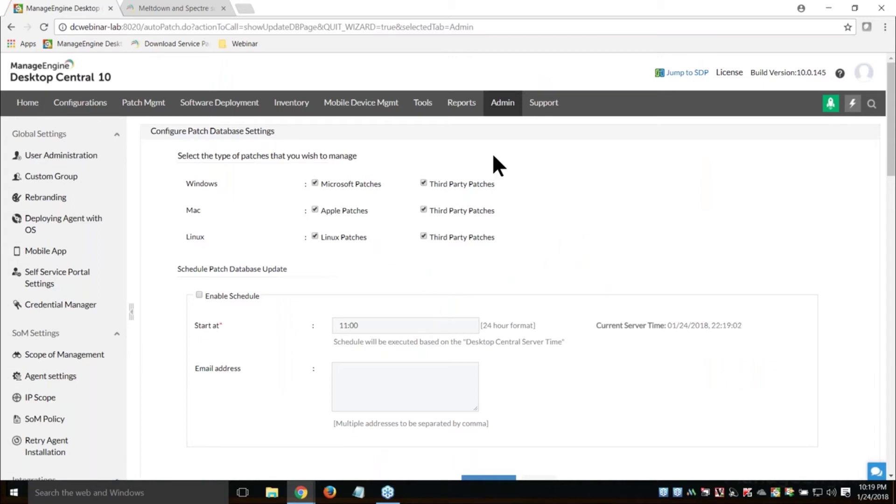
{"action": "left_click", "coordinate": [514, 103]}
{"action": "scroll", "coordinate": [505, 324], "scroll_direction": "down", "scroll_amount": 3}
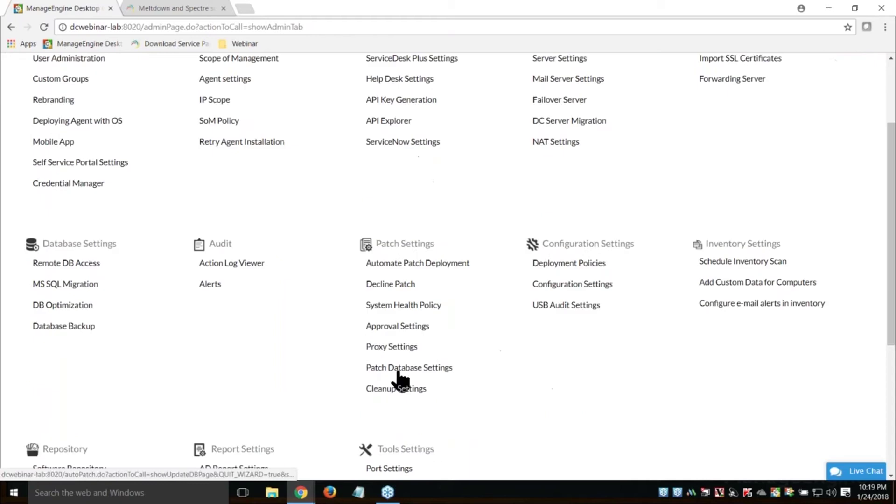
{"action": "left_click", "coordinate": [399, 371]}
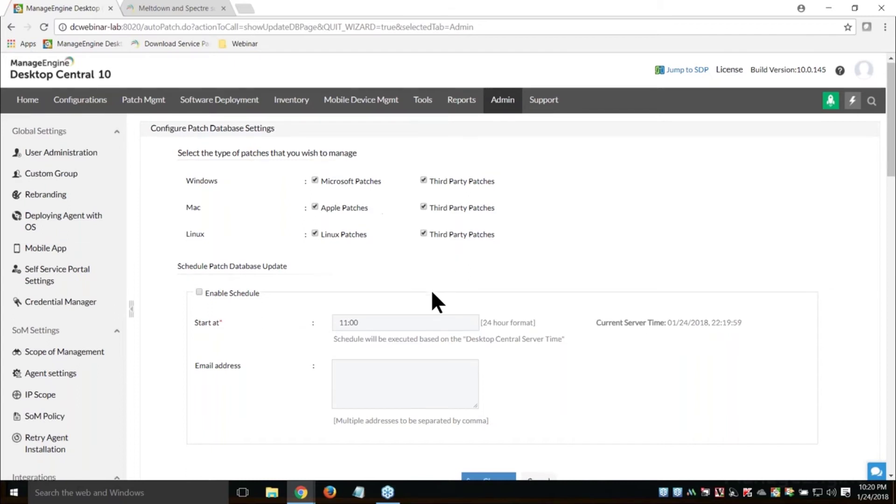
- Enable the scheduled patch database update and select its start time for editing
{"action": "scroll", "coordinate": [431, 289], "scroll_direction": "down", "scroll_amount": 1}
{"action": "triple_click", "coordinate": [237, 240]}
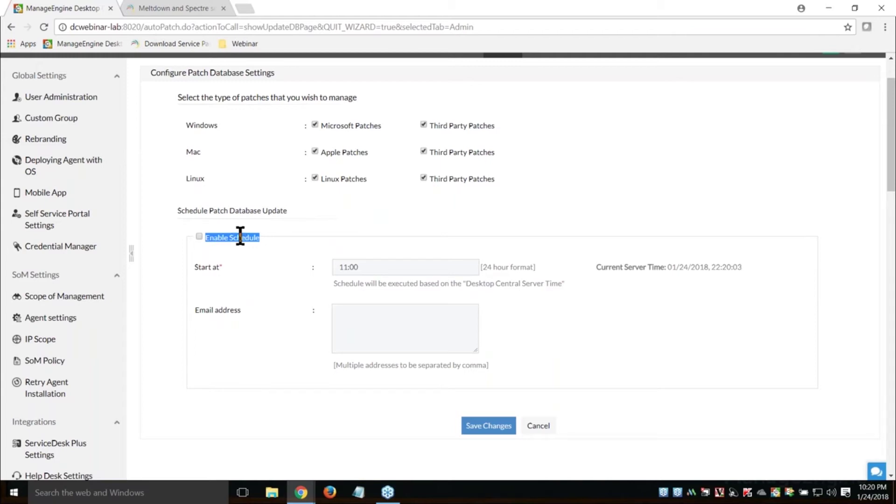
{"action": "triple_click", "coordinate": [238, 239]}
{"action": "left_click", "coordinate": [199, 236]}
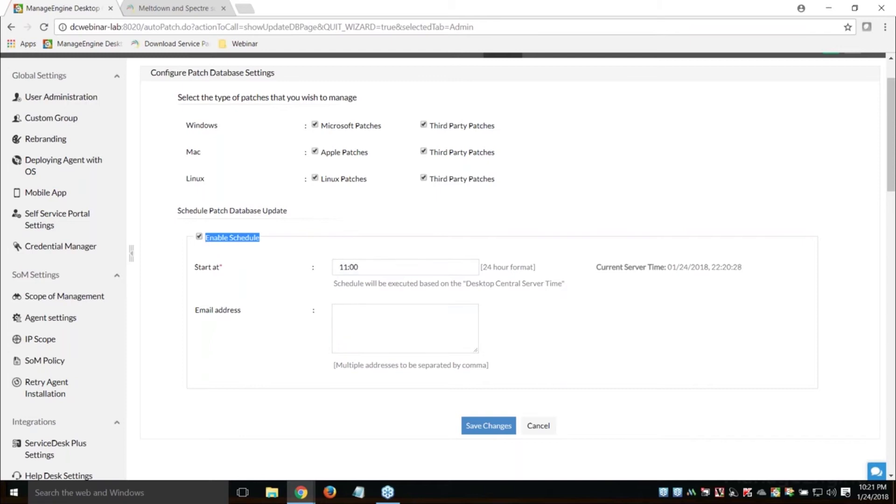
{"action": "left_click", "coordinate": [409, 266]}
{"action": "key", "text": "ctrl+a"}
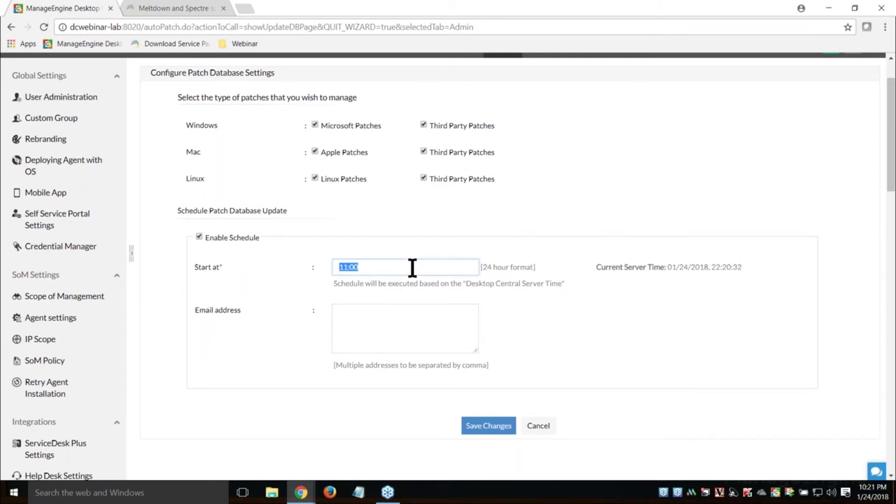
{"action": "left_click", "coordinate": [412, 268]}
- Examine the patch management overview for patch status, system health, vulnerability database update details and automatic deployment details
{"action": "scroll", "coordinate": [412, 268], "scroll_direction": "up", "scroll_amount": 2}
{"action": "left_click", "coordinate": [155, 105]}
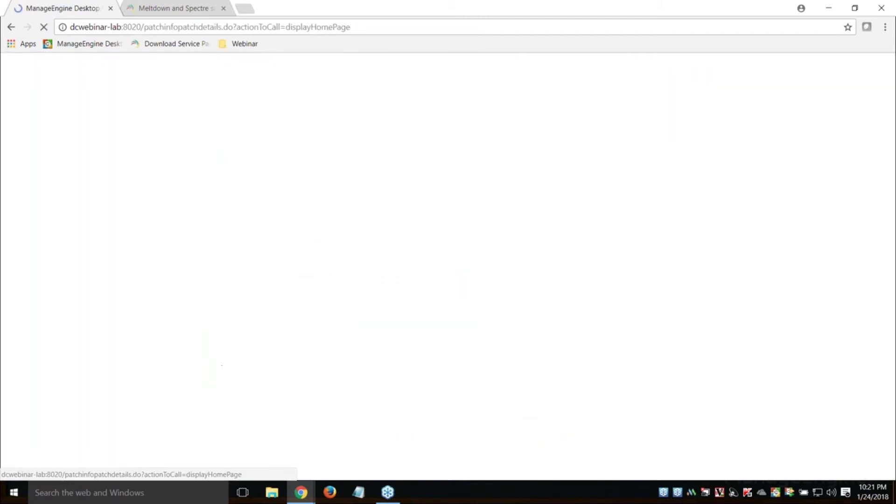
{"action": "scroll", "coordinate": [257, 264], "scroll_direction": "down", "scroll_amount": 3}
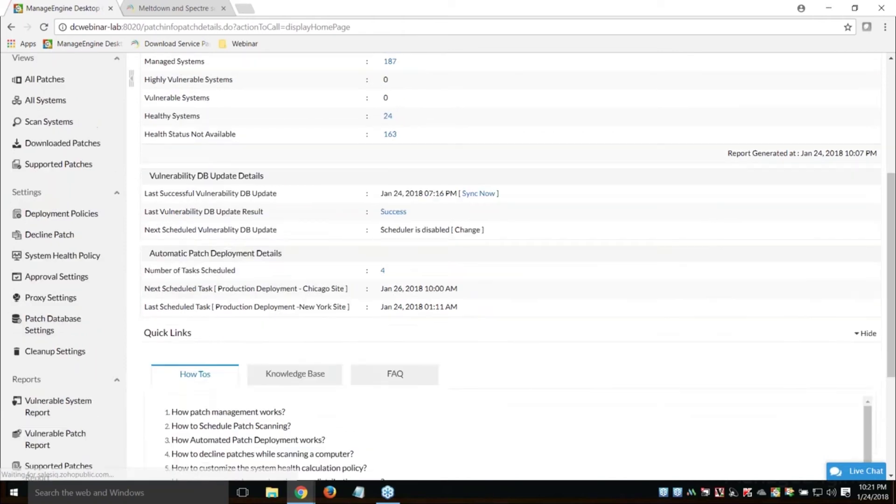
{"action": "scroll", "coordinate": [257, 264], "scroll_direction": "up", "scroll_amount": 5}
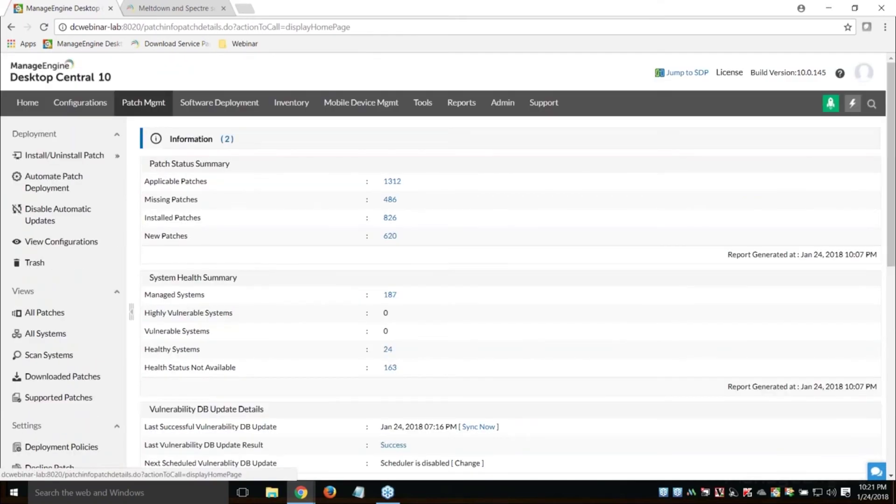
{"action": "scroll", "coordinate": [160, 154], "scroll_direction": "down", "scroll_amount": 5}
{"action": "scroll", "coordinate": [159, 153], "scroll_direction": "down", "scroll_amount": 4}
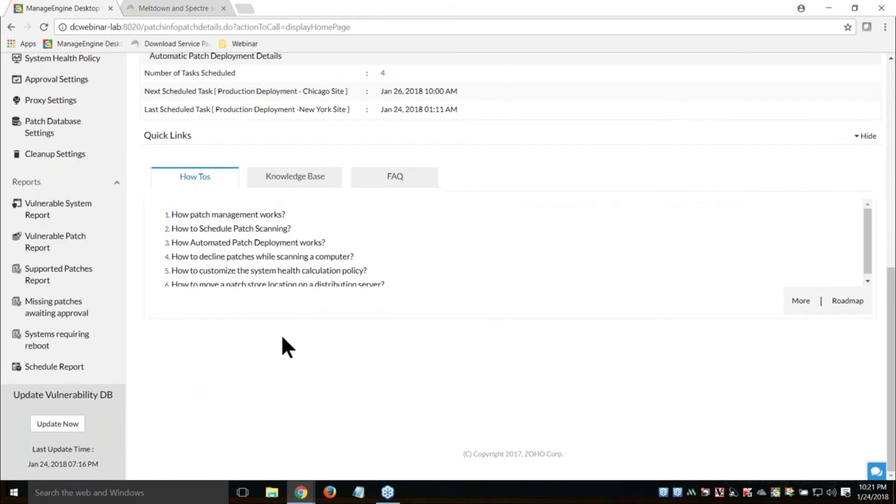
{"action": "scroll", "coordinate": [282, 337], "scroll_direction": "up", "scroll_amount": 8}
{"action": "scroll", "coordinate": [282, 337], "scroll_direction": "up", "scroll_amount": 2}
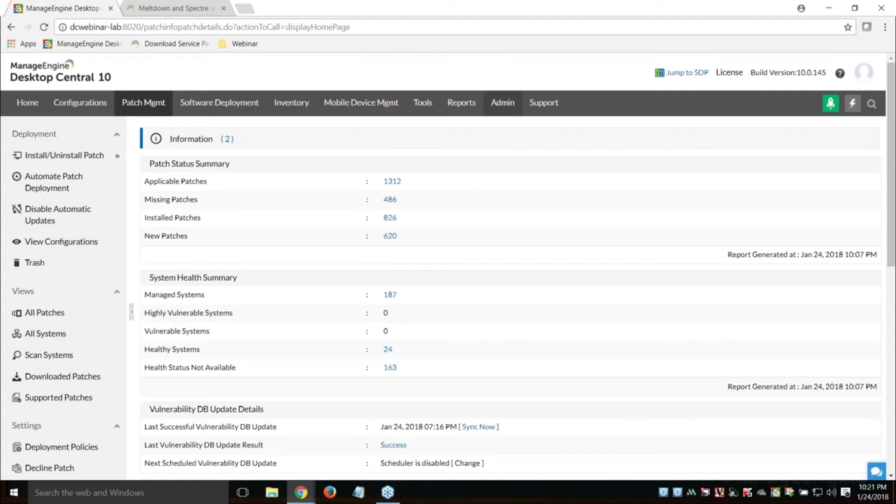
- Go to the managed computers under Scope of Management and start adding computers
{"action": "left_click", "coordinate": [509, 109]}
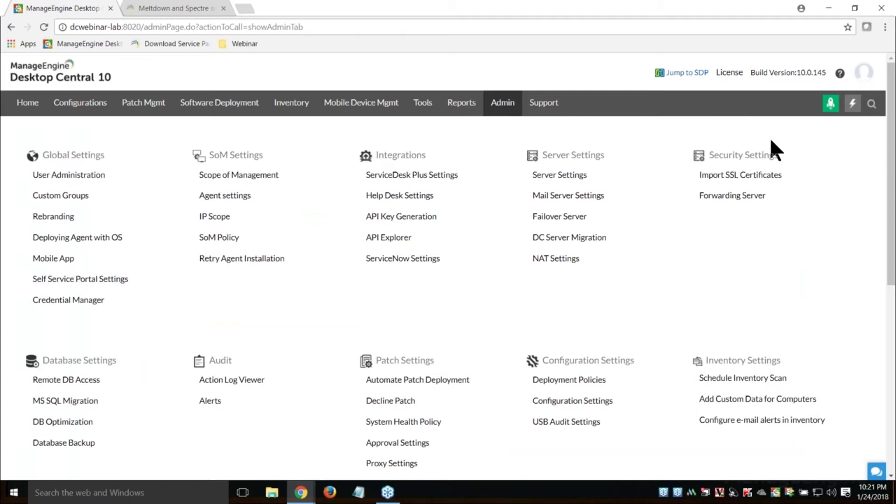
{"action": "left_click", "coordinate": [855, 104]}
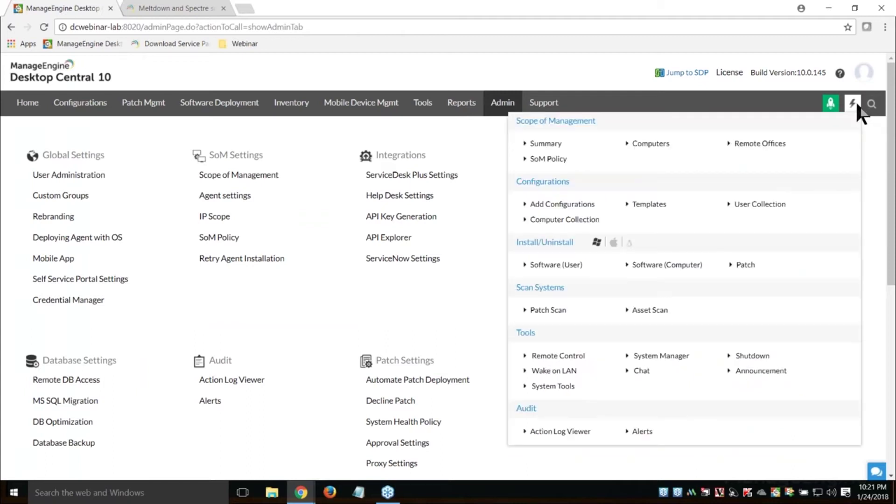
{"action": "left_click", "coordinate": [659, 145]}
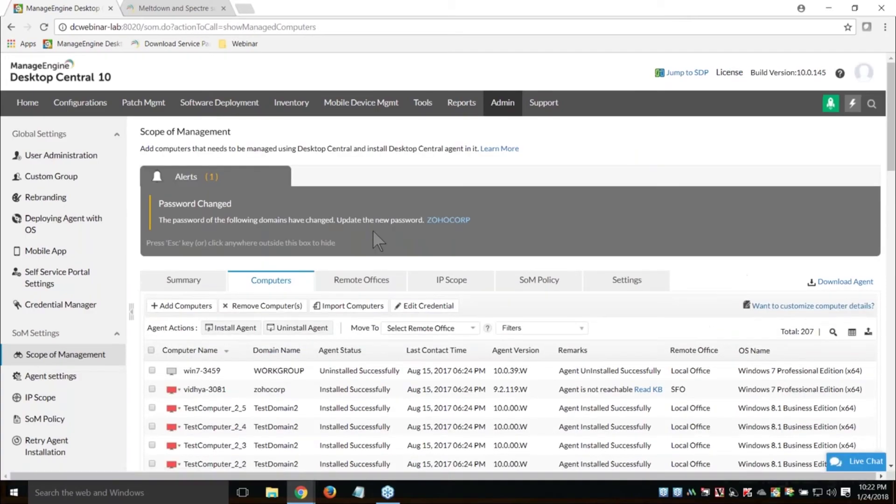
{"action": "scroll", "coordinate": [373, 230], "scroll_direction": "down", "scroll_amount": 1}
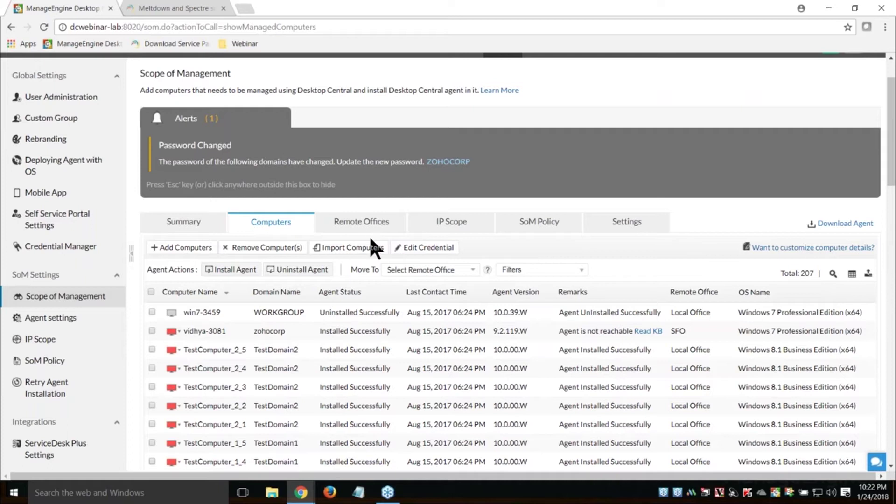
{"action": "left_click", "coordinate": [187, 248]}
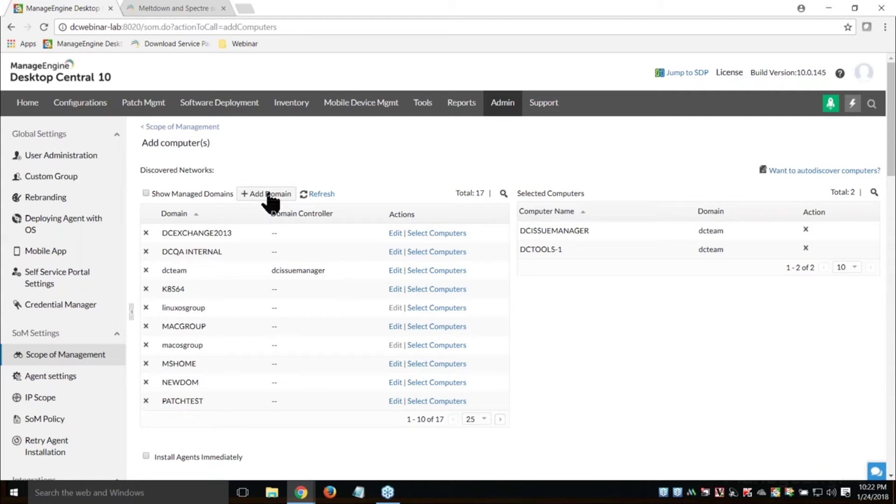
- View the Add Domain form and close it, and open the dcteam computer list, confirming without selecting any computer
{"action": "left_click", "coordinate": [269, 194]}
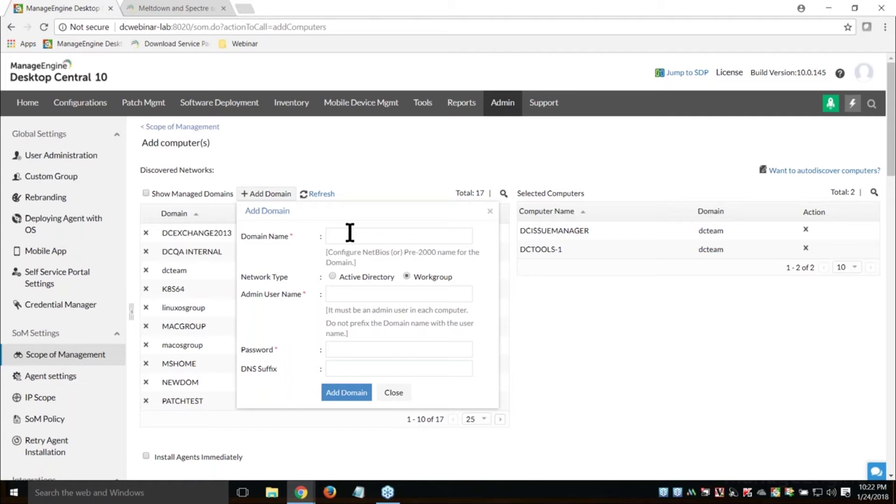
{"action": "left_click", "coordinate": [393, 393]}
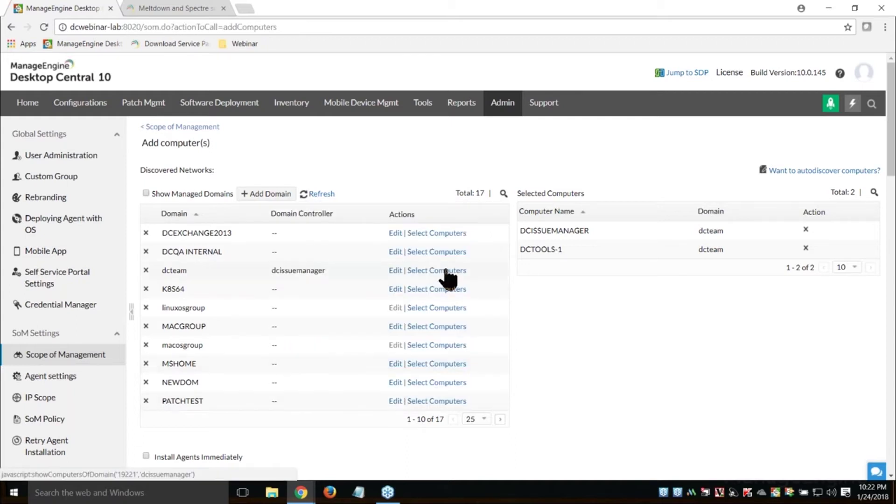
{"action": "left_click", "coordinate": [447, 271]}
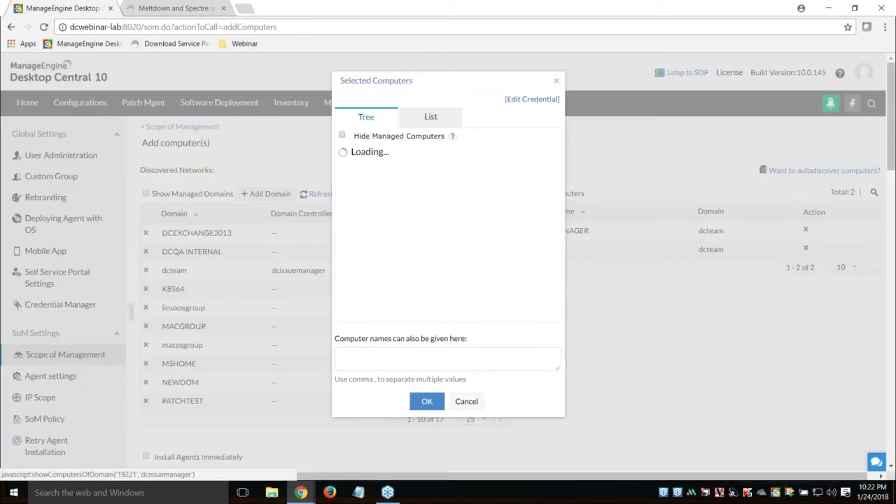
{"action": "left_click", "coordinate": [430, 116]}
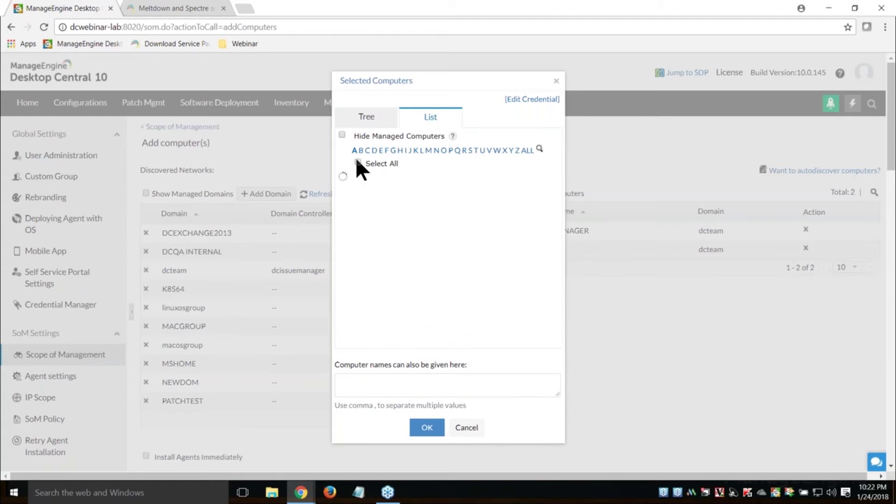
{"action": "left_click", "coordinate": [427, 427]}
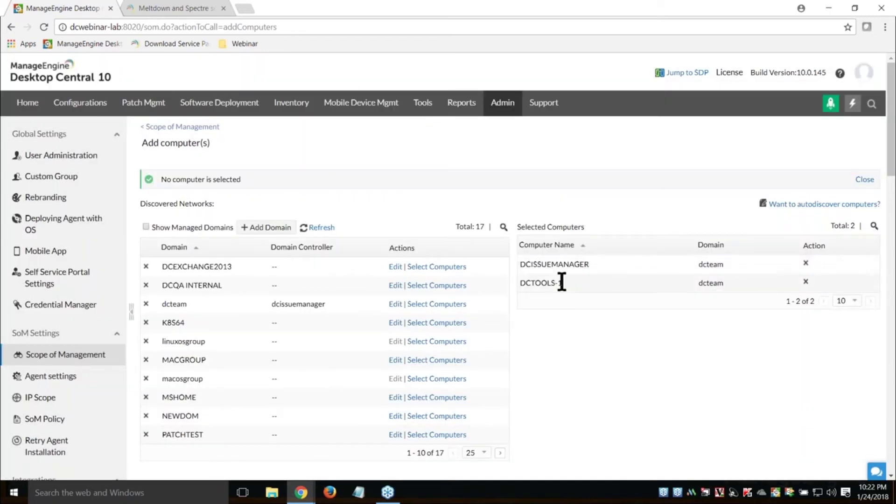
- Enable immediate agent installation for the selected computers DCISSUEMANAGER and DCTOOLS-1
{"action": "scroll", "coordinate": [566, 277], "scroll_direction": "down", "scroll_amount": 2}
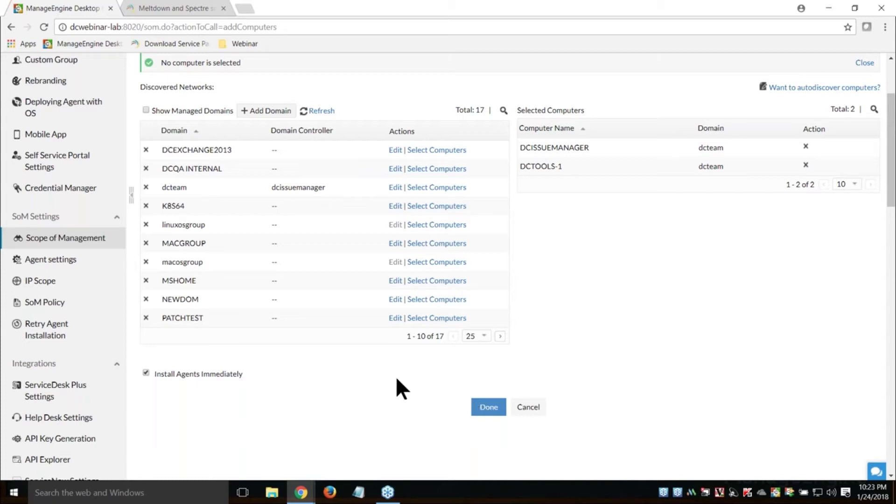
{"action": "scroll", "coordinate": [396, 376], "scroll_direction": "up", "scroll_amount": 2}
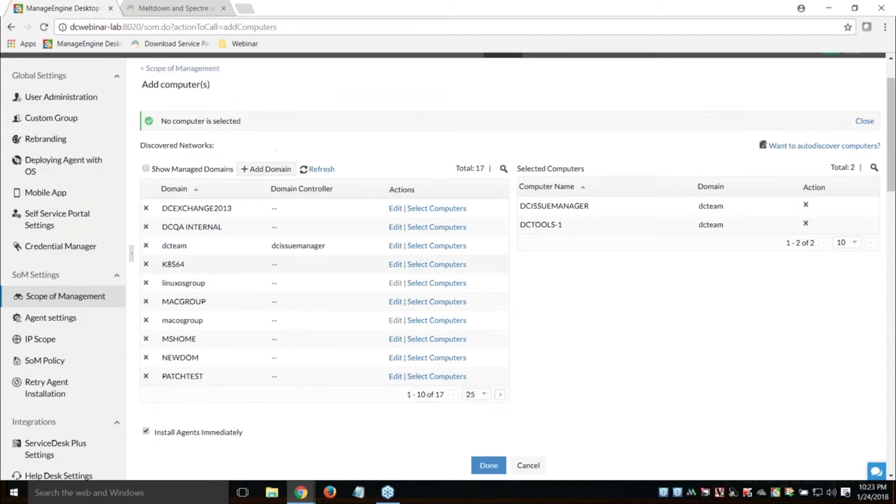
- Review the agent status of the managed computers under Scope of Management, and open the agent settings
{"action": "left_click", "coordinate": [95, 295]}
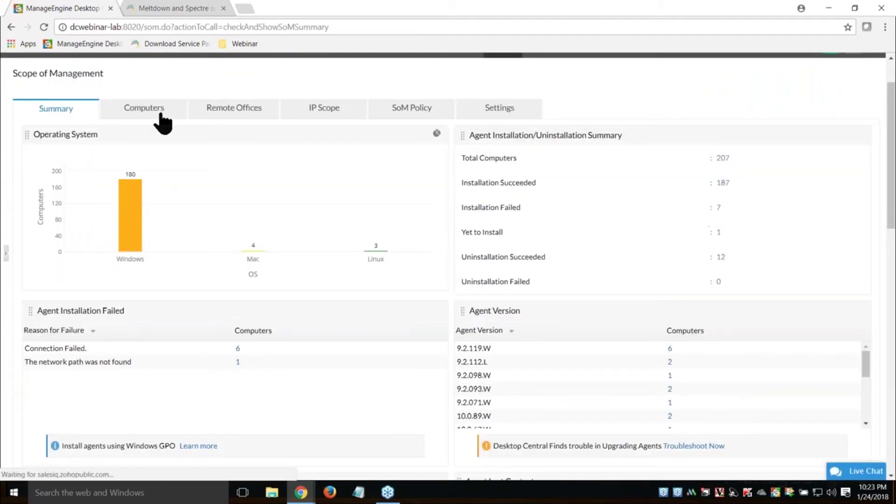
{"action": "left_click", "coordinate": [161, 116]}
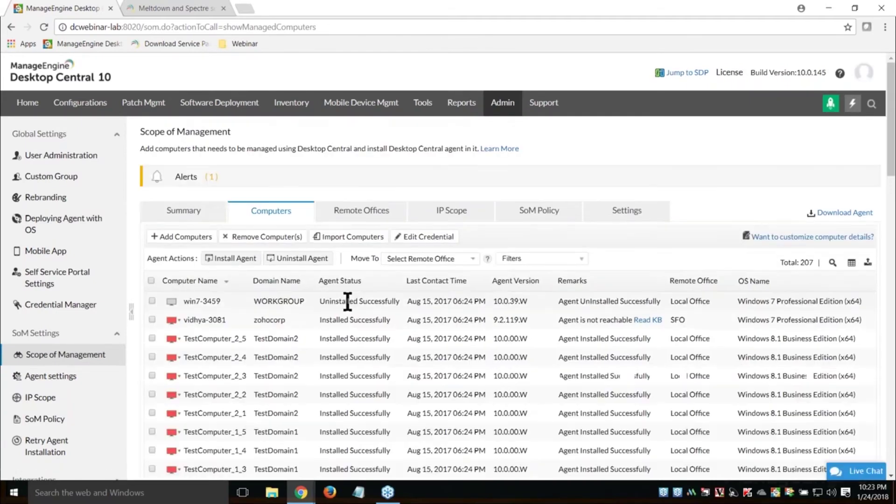
{"action": "scroll", "coordinate": [346, 303], "scroll_direction": "down", "scroll_amount": 3}
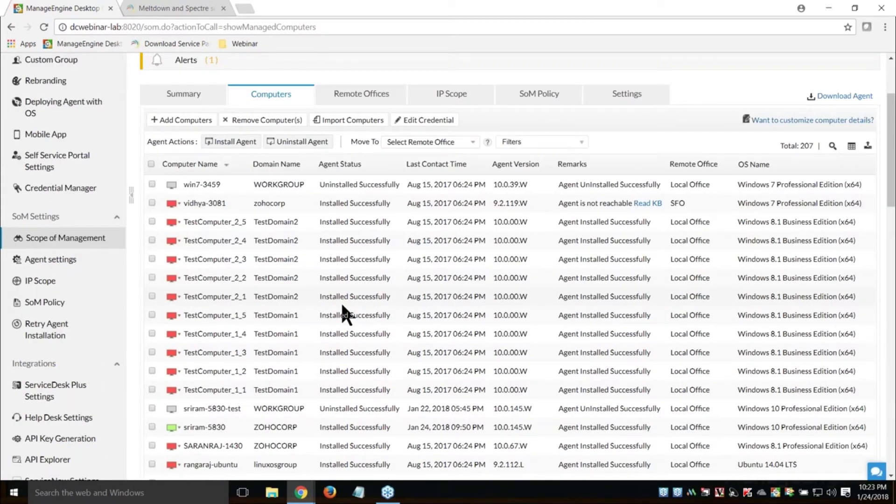
{"action": "scroll", "coordinate": [343, 310], "scroll_direction": "down", "scroll_amount": 1}
{"action": "left_click", "coordinate": [68, 204]}
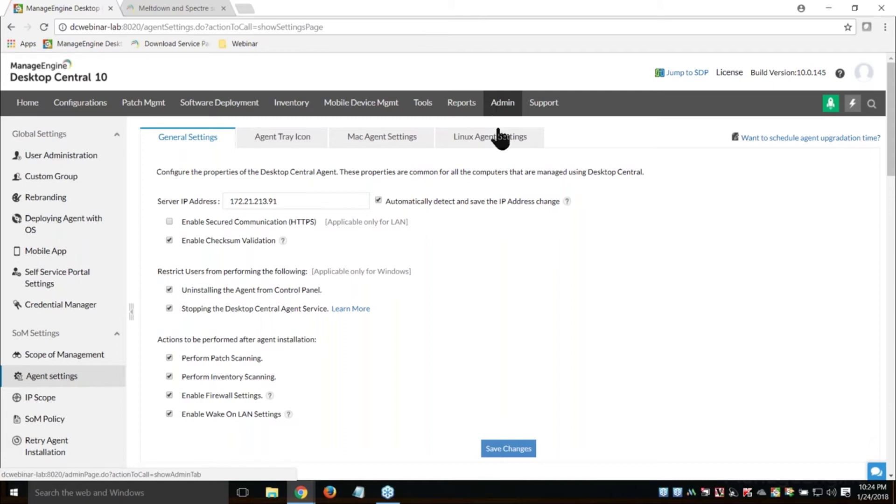
- Go to patch management and examine the network scan summary and per-computer scan statuses in Scan Systems
{"action": "left_click", "coordinate": [160, 111]}
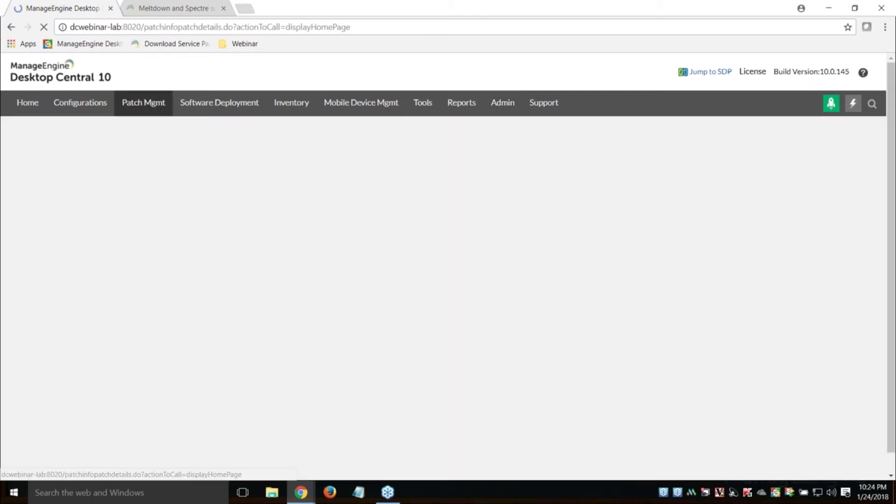
{"action": "scroll", "coordinate": [239, 287], "scroll_direction": "down", "scroll_amount": 2}
{"action": "scroll", "coordinate": [239, 287], "scroll_direction": "down", "scroll_amount": 1}
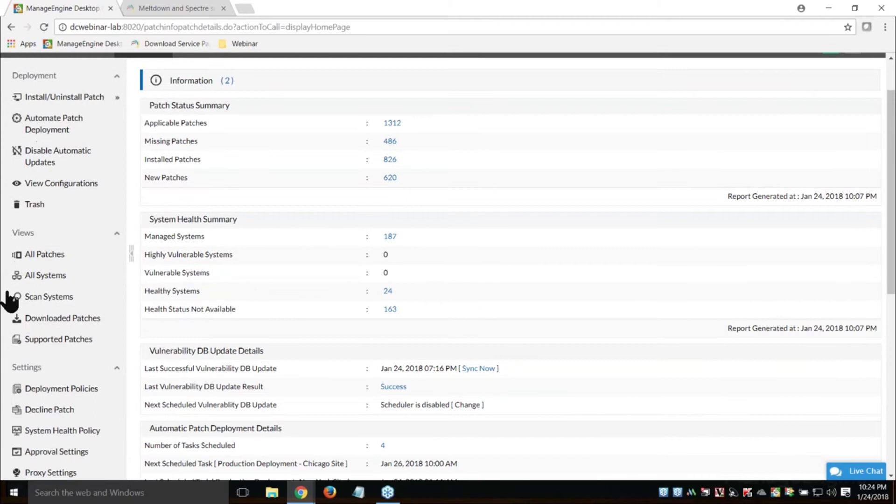
{"action": "left_click", "coordinate": [64, 302]}
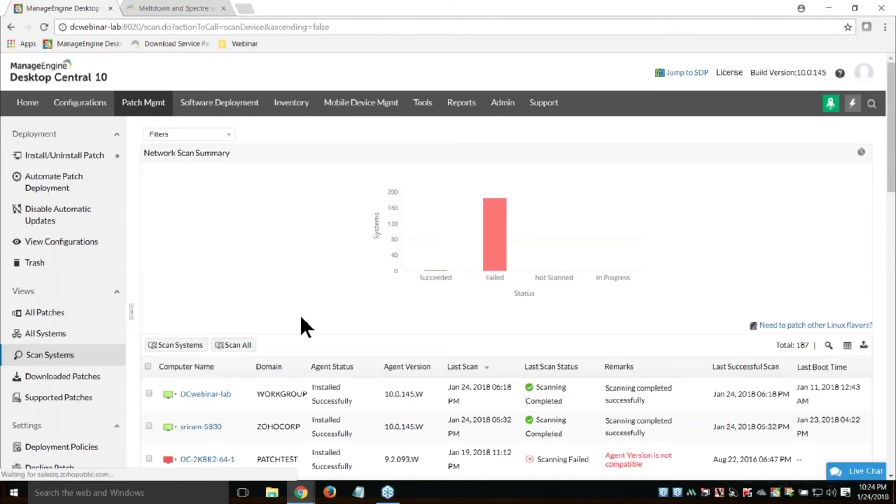
{"action": "scroll", "coordinate": [300, 324], "scroll_direction": "down", "scroll_amount": 2}
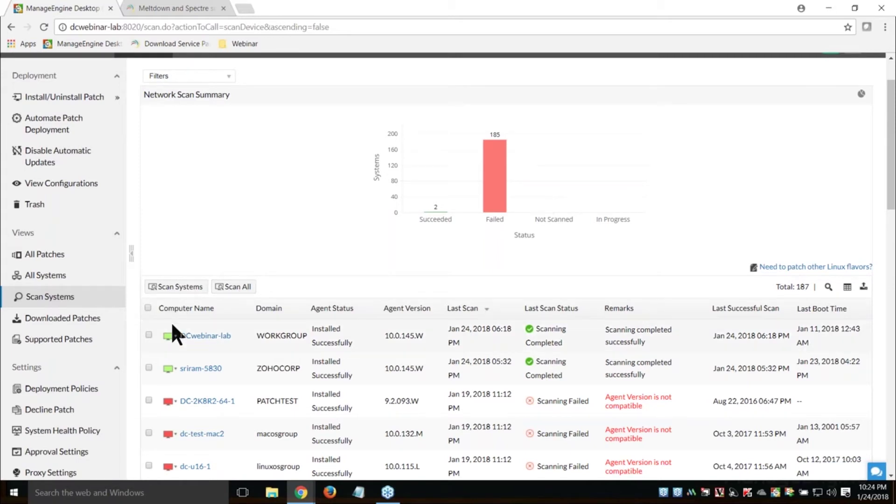
{"action": "scroll", "coordinate": [171, 322], "scroll_direction": "down", "scroll_amount": 1}
- Try selecting the first two computers in the scan list, and leave only DCwebinar-lab selected
{"action": "left_click", "coordinate": [148, 276]}
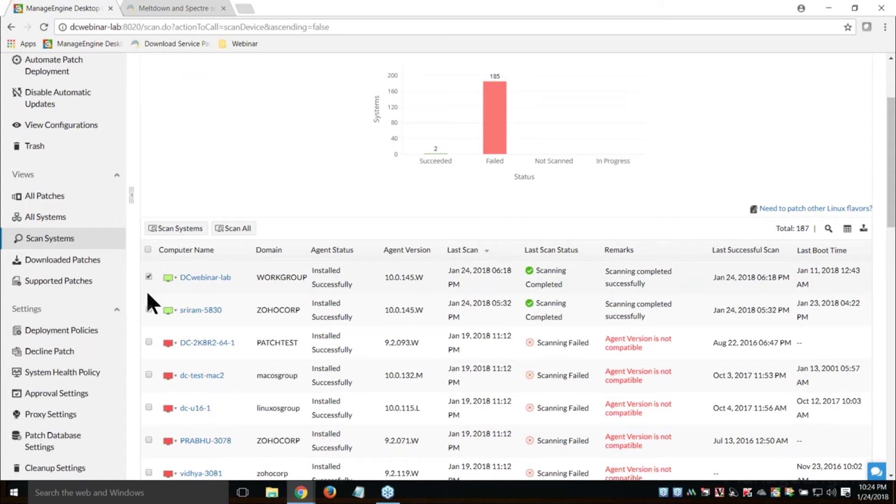
{"action": "left_click", "coordinate": [149, 309]}
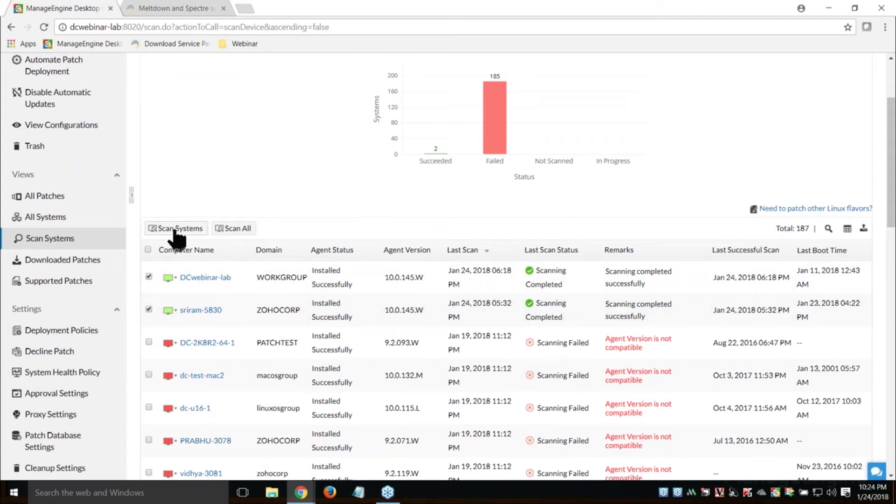
{"action": "left_click", "coordinate": [148, 277]}
{"action": "left_click", "coordinate": [148, 309]}
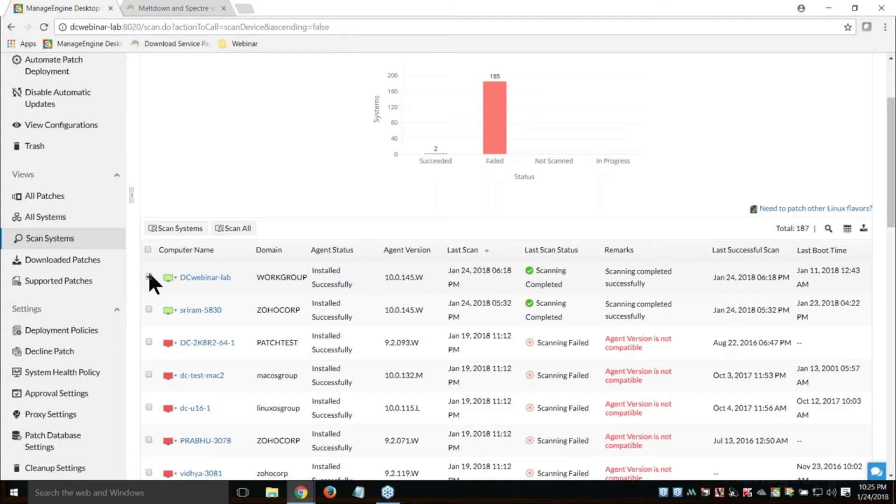
{"action": "left_click", "coordinate": [148, 276]}
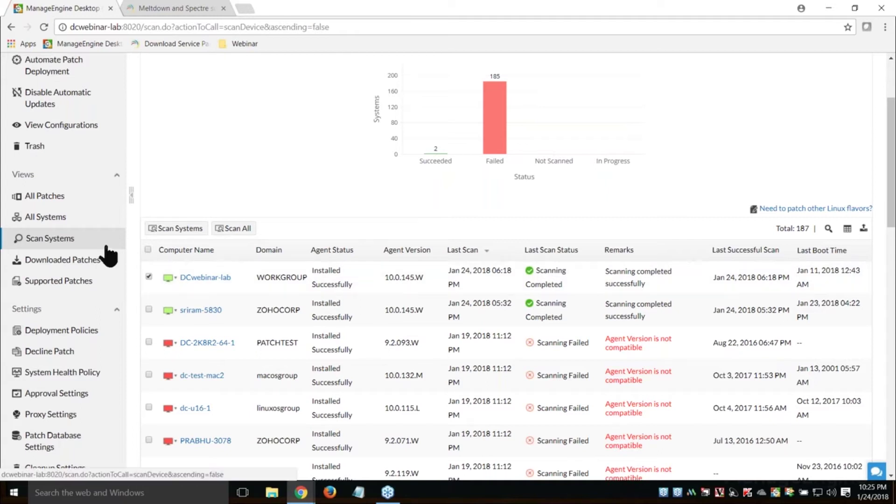
- Open the All Patches view and look over the missing patches
{"action": "left_click", "coordinate": [85, 195]}
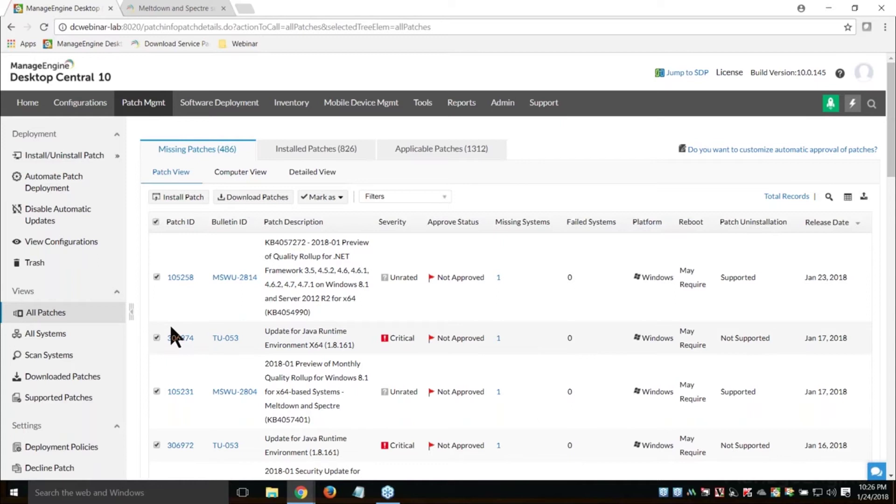
{"action": "scroll", "coordinate": [170, 323], "scroll_direction": "down", "scroll_amount": 1}
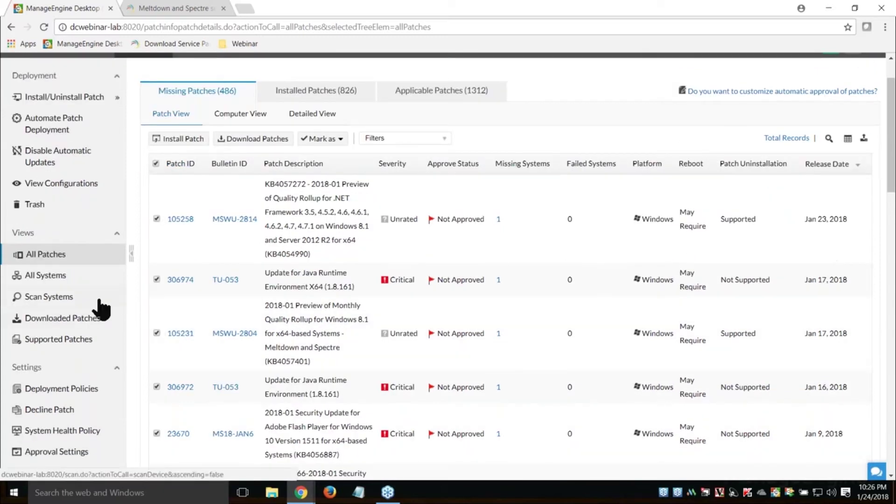
- Open the patch approval settings for modification and save them with the Test and Approve option
{"action": "scroll", "coordinate": [96, 304], "scroll_direction": "down", "scroll_amount": 2}
{"action": "left_click", "coordinate": [35, 336]}
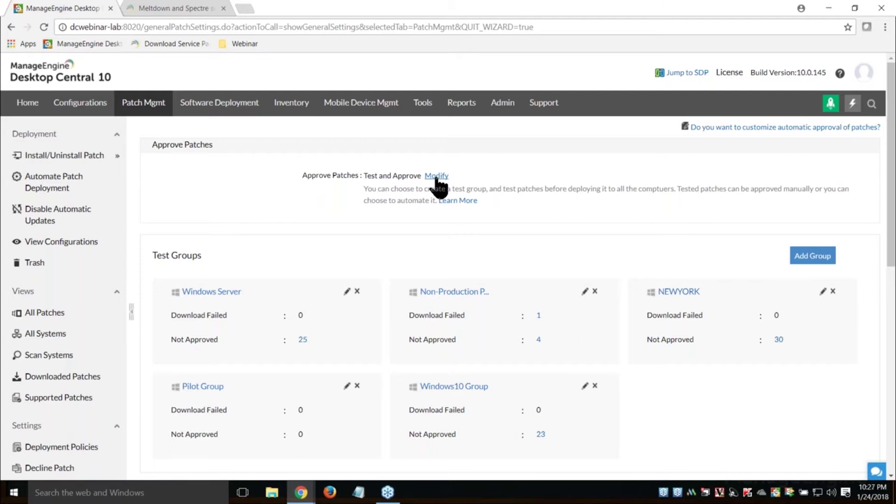
{"action": "left_click", "coordinate": [436, 176]}
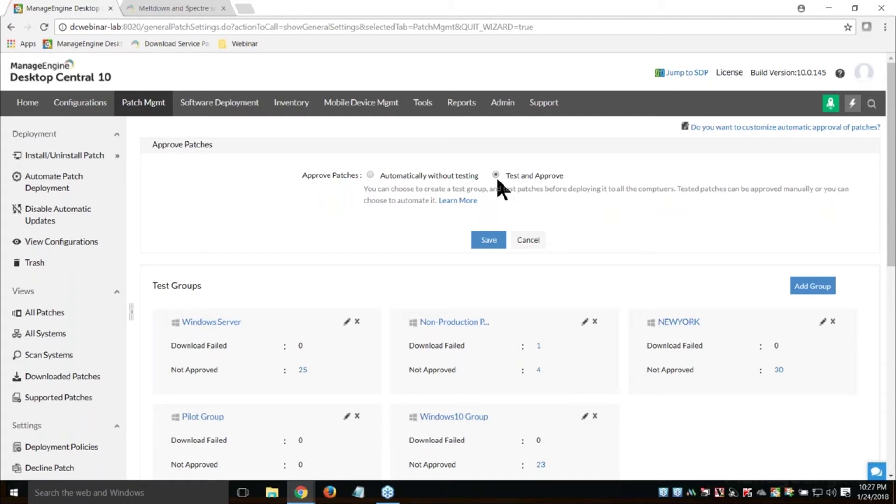
{"action": "scroll", "coordinate": [562, 220], "scroll_direction": "down", "scroll_amount": 1}
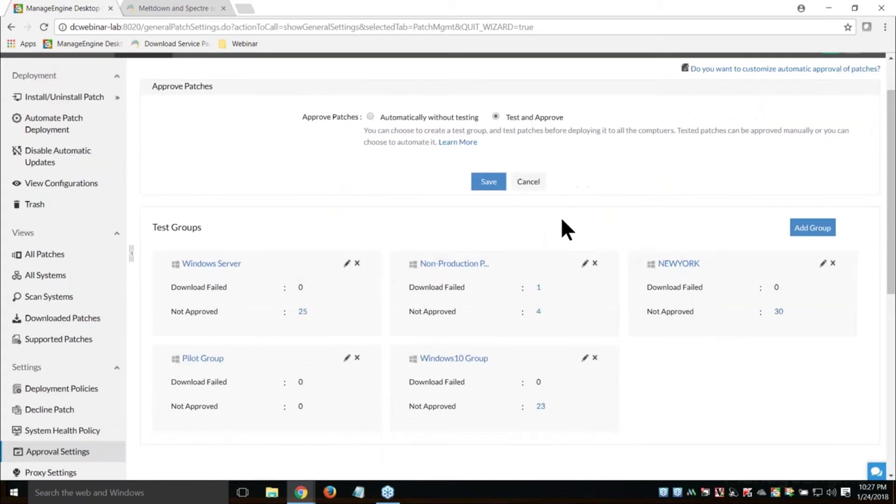
{"action": "left_click", "coordinate": [497, 186]}
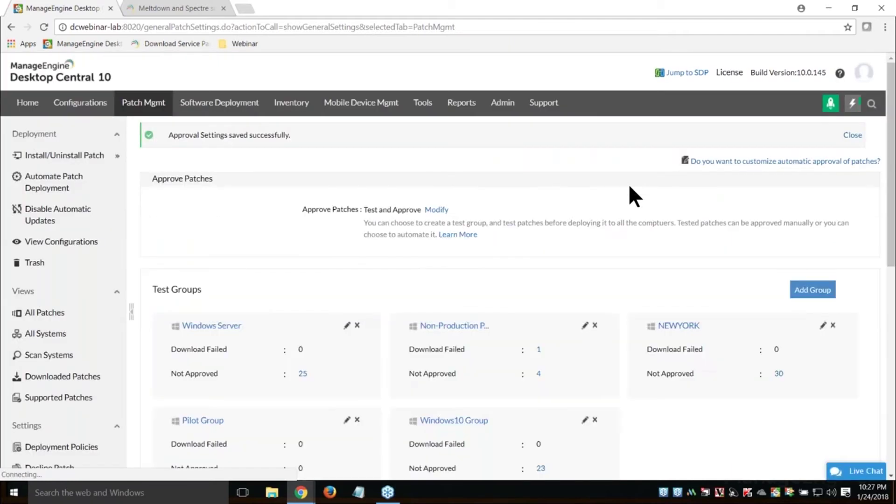
- Start adding a test group for the Windows platform and list the custom groups available for it
{"action": "scroll", "coordinate": [816, 218], "scroll_direction": "down", "scroll_amount": 1}
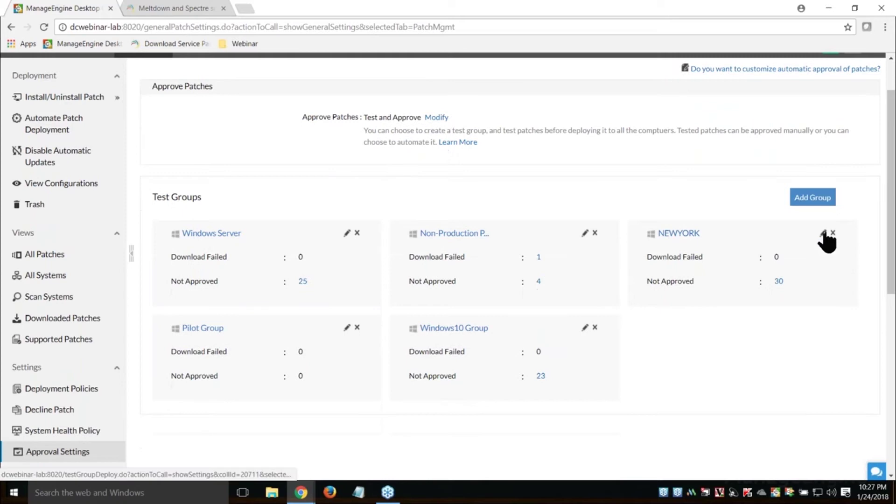
{"action": "left_click", "coordinate": [827, 200]}
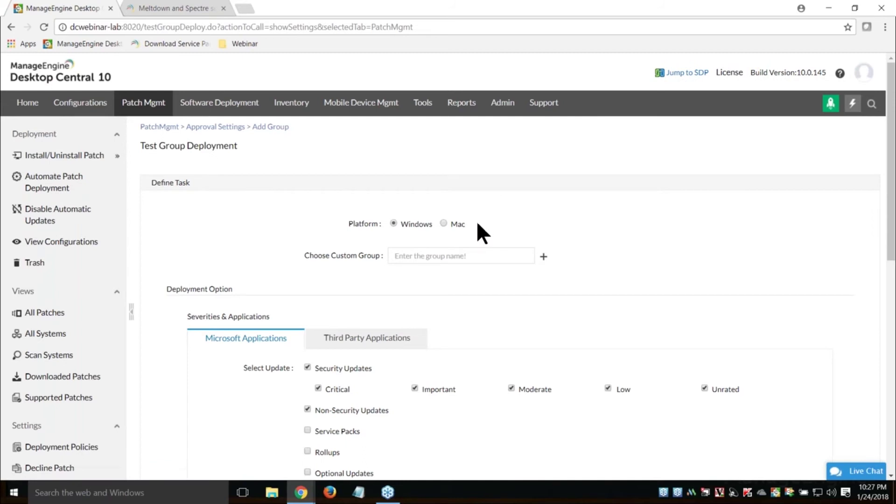
{"action": "triple_click", "coordinate": [356, 226]}
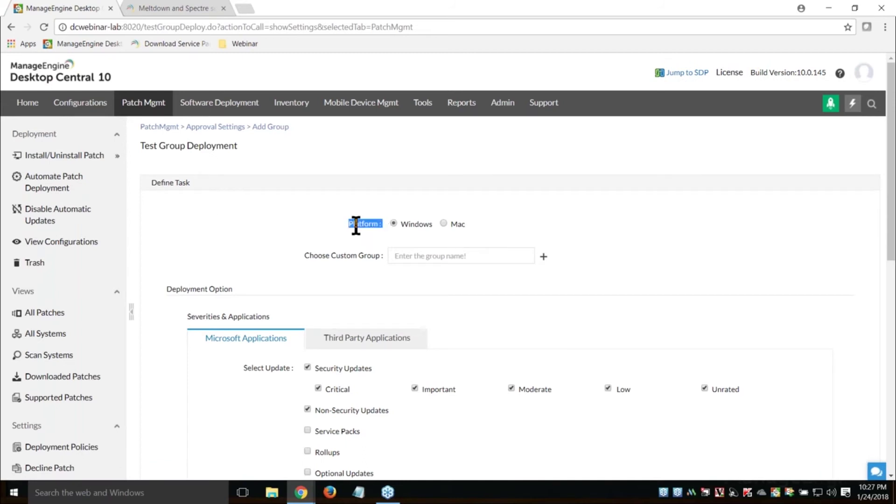
{"action": "left_click", "coordinate": [413, 220]}
{"action": "left_click", "coordinate": [444, 256]}
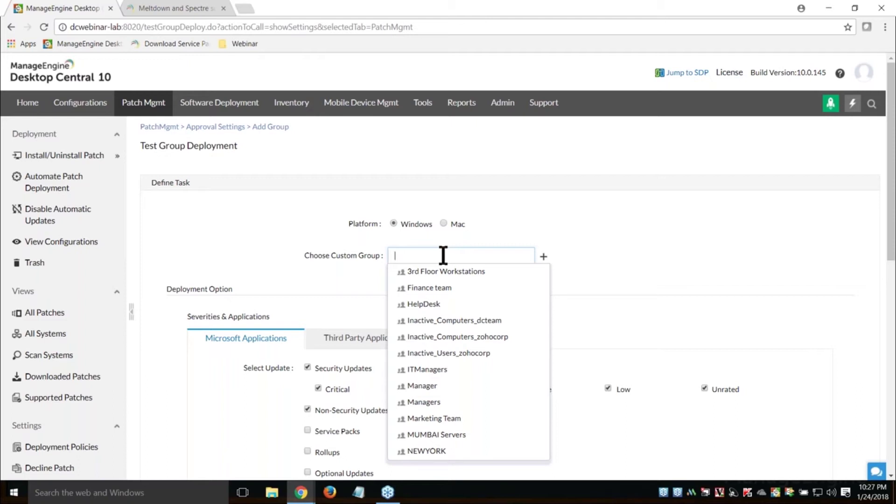
- Start a new static custom group from the test group form and name it Test
{"action": "left_click", "coordinate": [544, 256]}
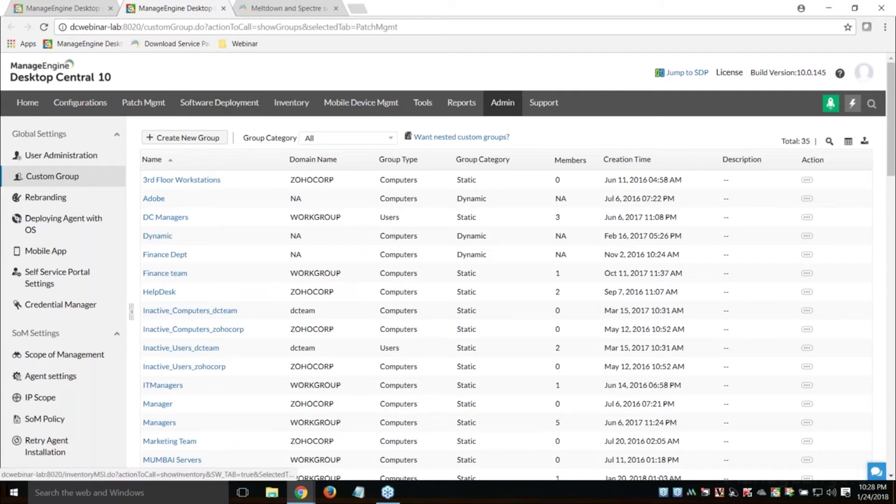
{"action": "left_click", "coordinate": [183, 138]}
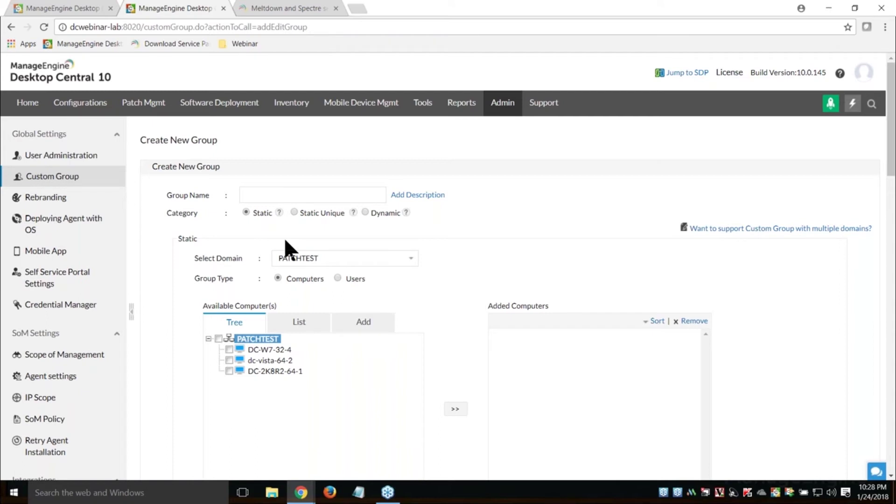
{"action": "left_click", "coordinate": [304, 196]}
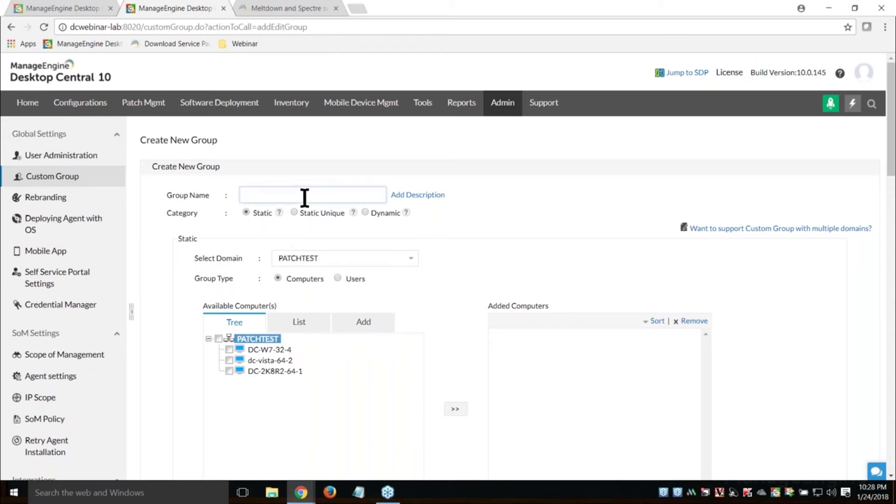
{"action": "type", "text": "Test"}
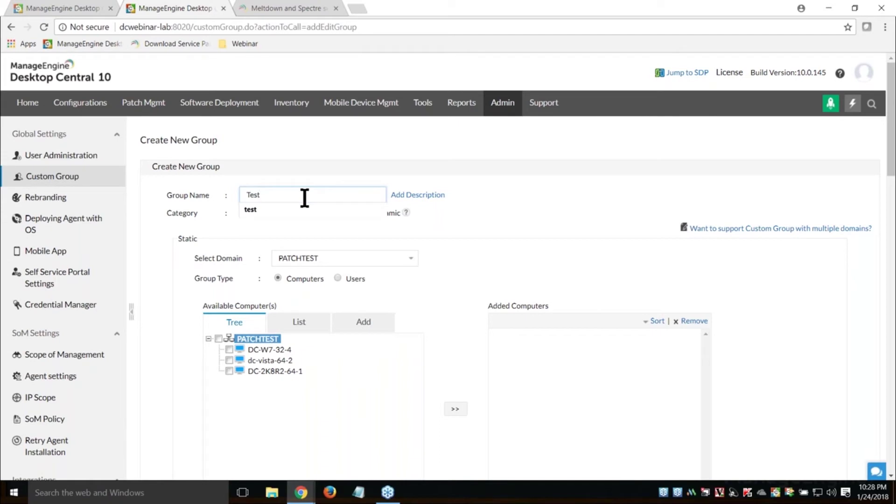
- Add the PATCHTEST computers DC-W7-32-4, dc-vista-64-2 and DC-2K8R2-64-1 to the Test group's members
{"action": "left_click", "coordinate": [229, 349]}
{"action": "left_click", "coordinate": [229, 359]}
{"action": "left_click", "coordinate": [229, 371]}
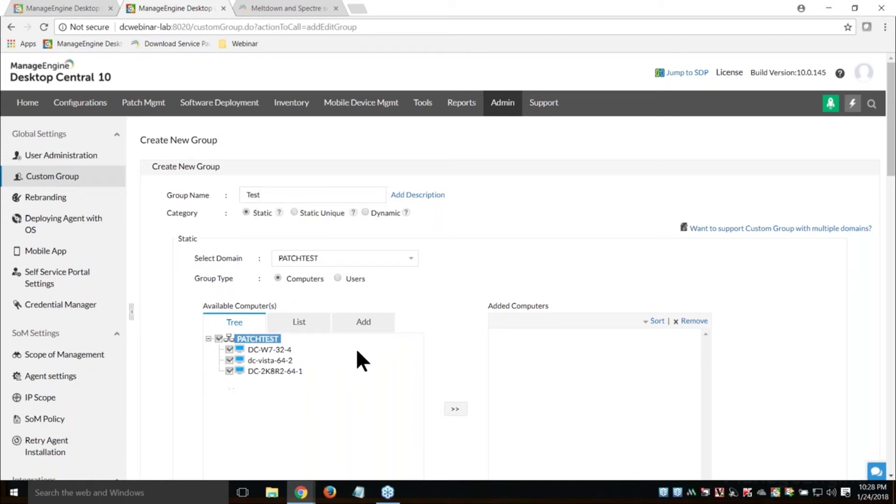
{"action": "scroll", "coordinate": [359, 350], "scroll_direction": "down", "scroll_amount": 1}
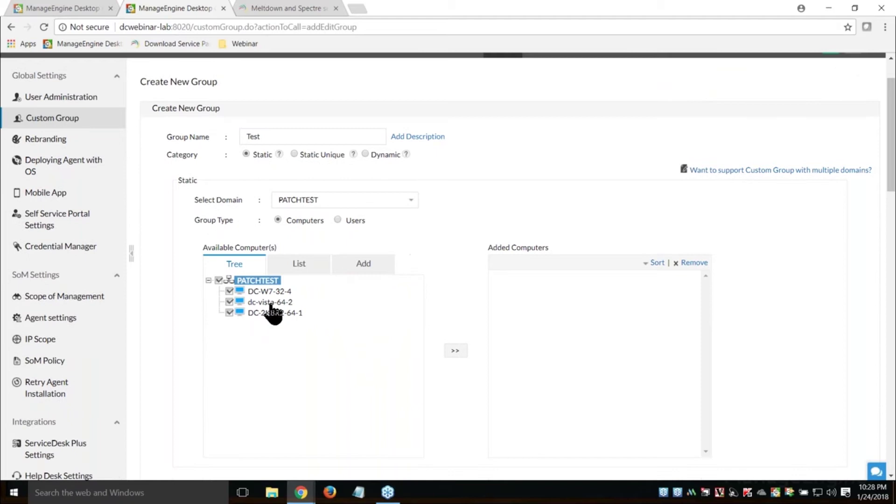
{"action": "left_click", "coordinate": [455, 354]}
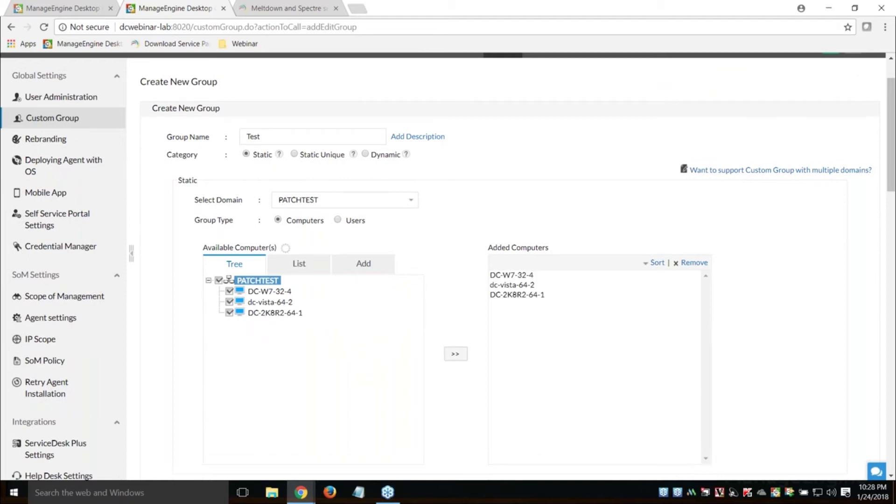
{"action": "scroll", "coordinate": [782, 301], "scroll_direction": "down", "scroll_amount": 2}
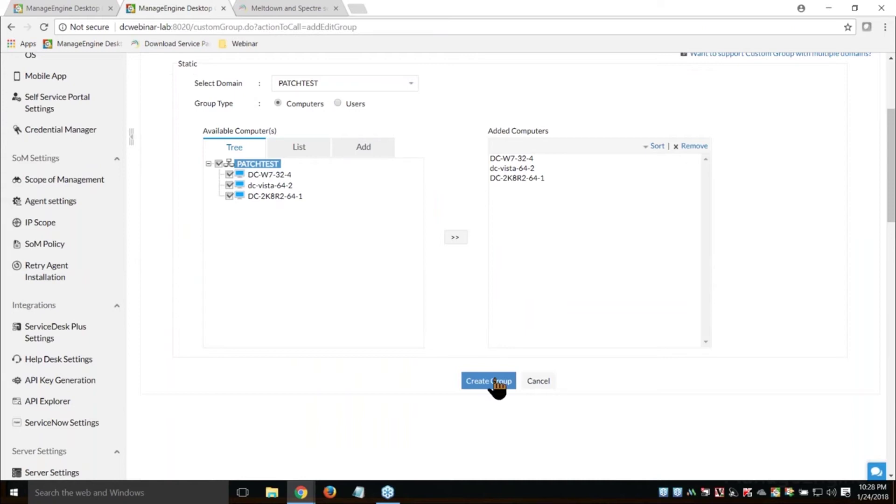
{"action": "scroll", "coordinate": [580, 259], "scroll_direction": "up", "scroll_amount": 1}
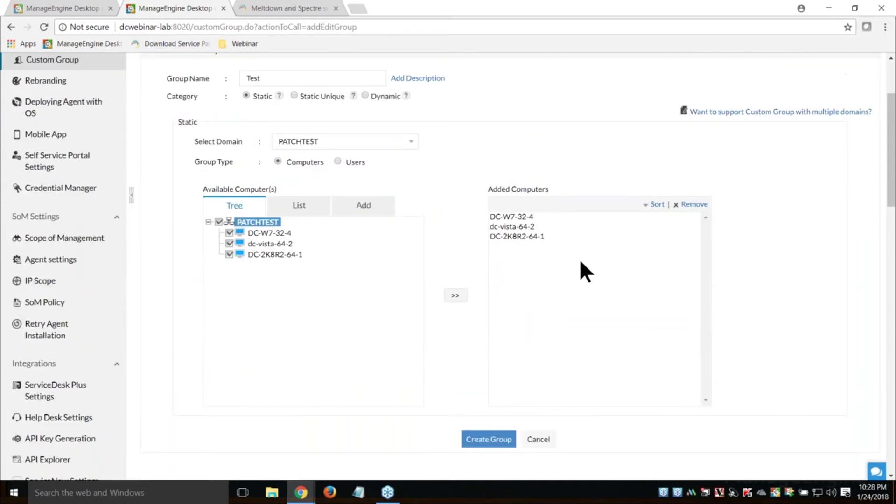
{"action": "scroll", "coordinate": [521, 156], "scroll_direction": "up", "scroll_amount": 1}
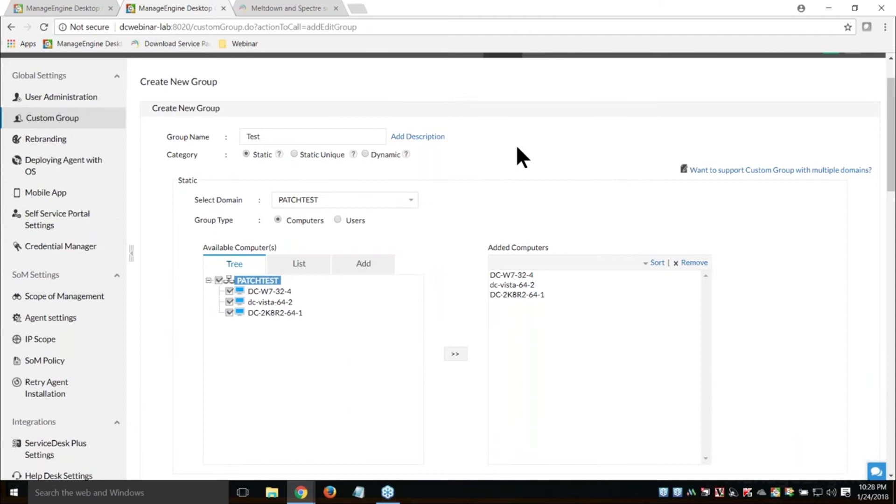
- Return to the test group deployment form and choose NEWYORK as its custom group
{"action": "left_click", "coordinate": [50, 10]}
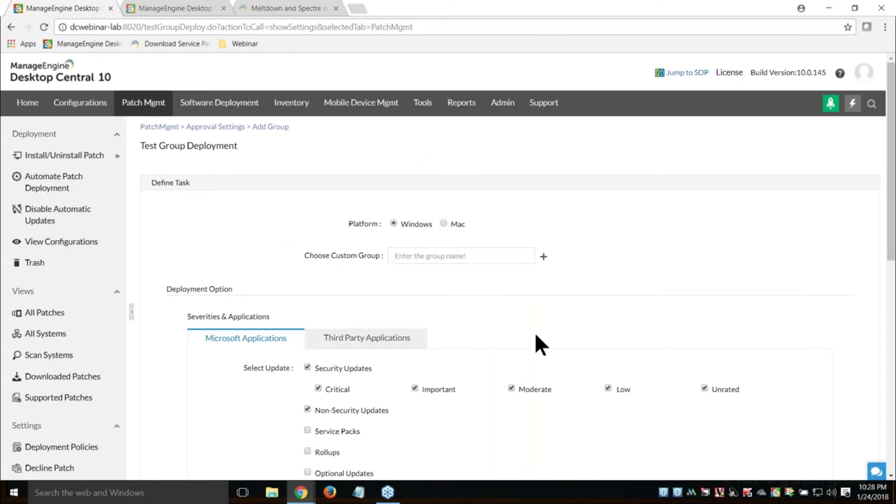
{"action": "scroll", "coordinate": [535, 332], "scroll_direction": "down", "scroll_amount": 1}
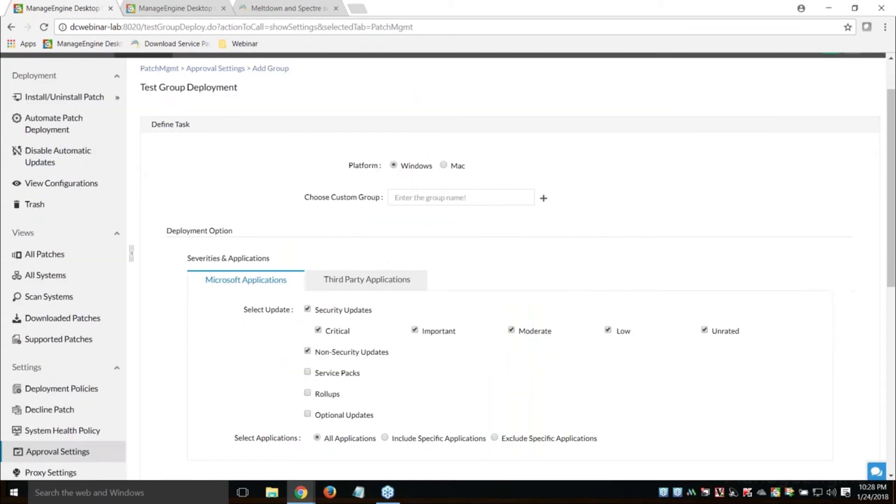
{"action": "left_click", "coordinate": [495, 200]}
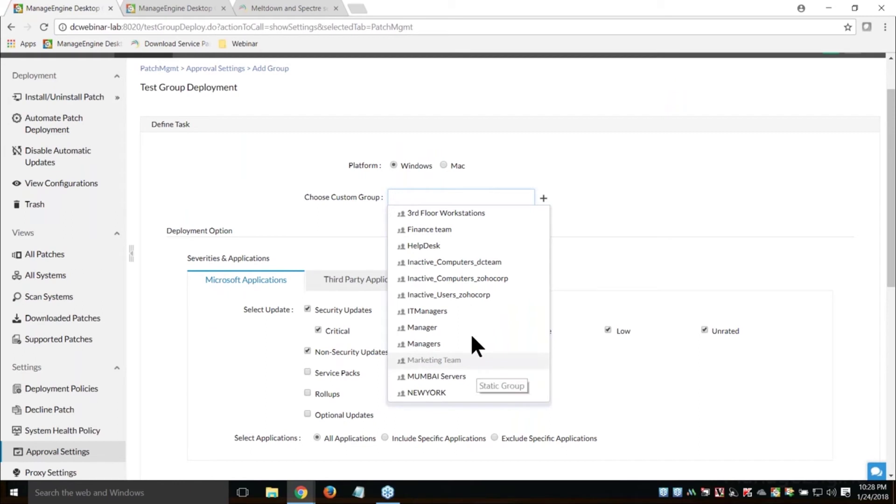
{"action": "scroll", "coordinate": [468, 321], "scroll_direction": "down", "scroll_amount": 1}
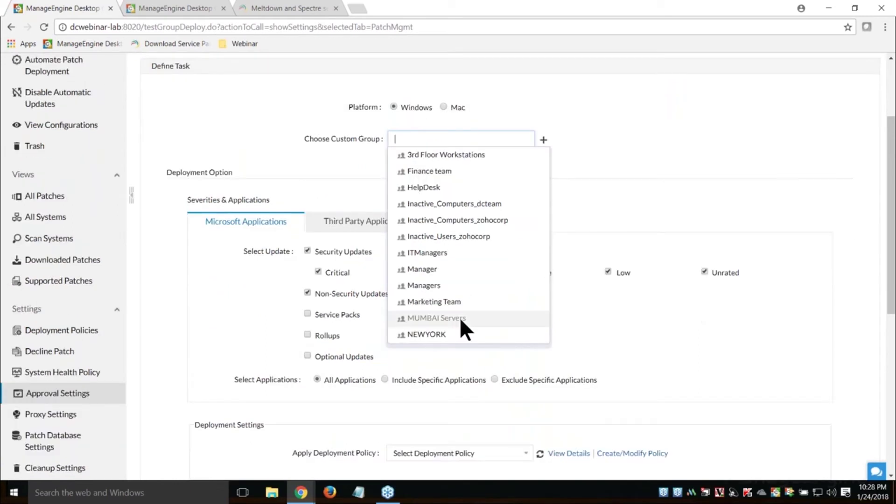
{"action": "left_click", "coordinate": [441, 333]}
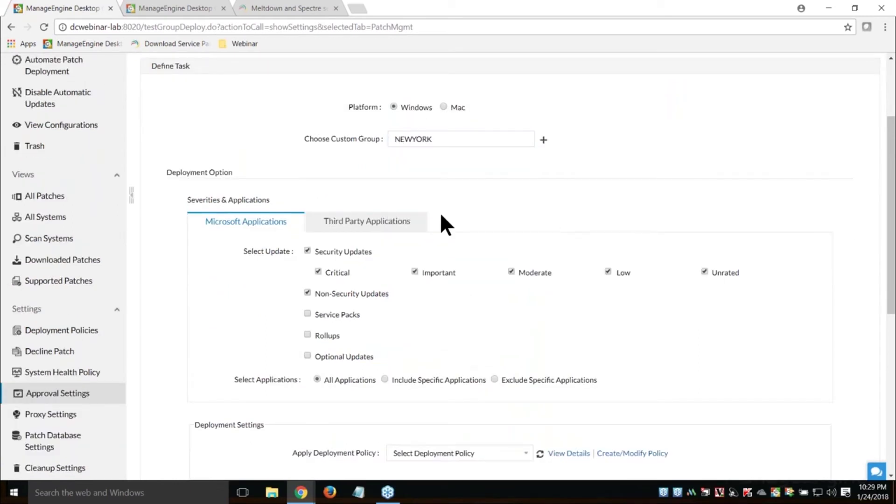
- Set the application selection for Microsoft updates to Exclude Specific Applications
{"action": "scroll", "coordinate": [441, 224], "scroll_direction": "down", "scroll_amount": 1}
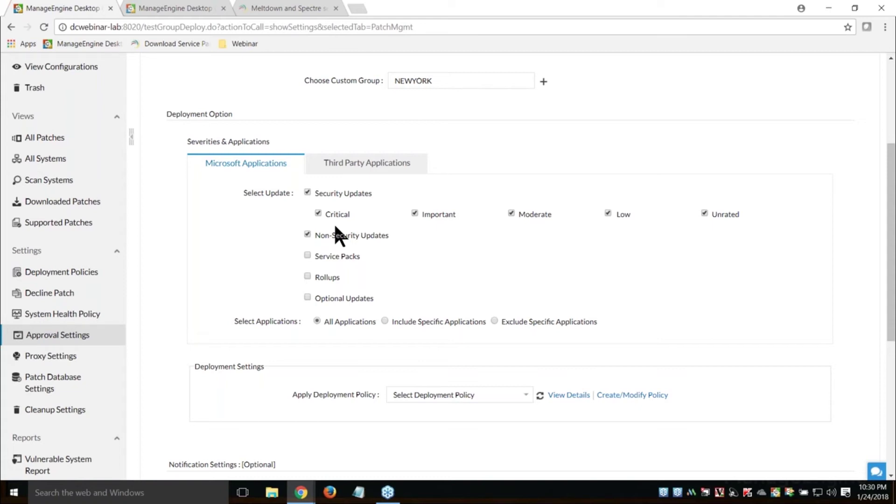
{"action": "scroll", "coordinate": [405, 280], "scroll_direction": "down", "scroll_amount": 2}
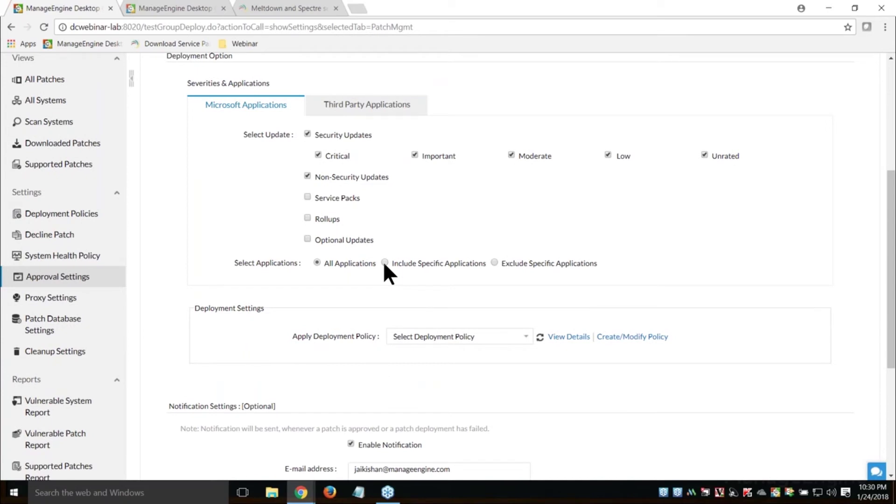
{"action": "left_click", "coordinate": [385, 263]}
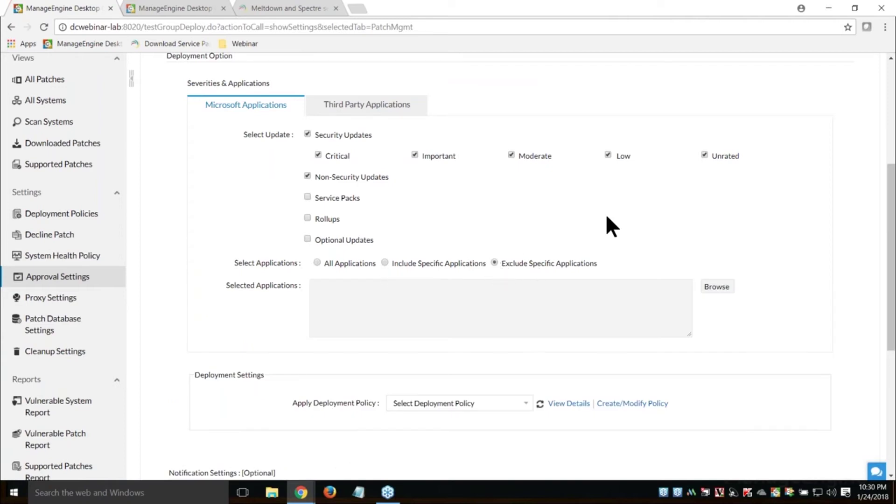
- Apply the Newyork Deployment Policy to the test group's deployment settings
{"action": "scroll", "coordinate": [606, 216], "scroll_direction": "down", "scroll_amount": 3}
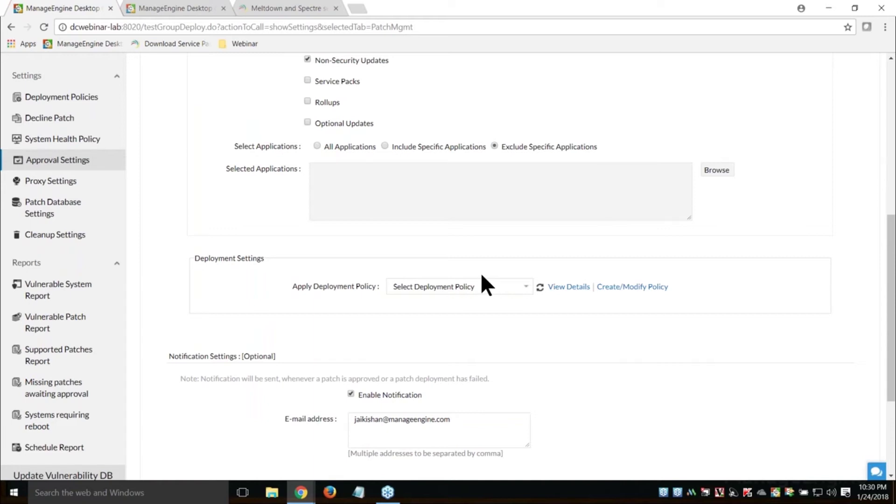
{"action": "scroll", "coordinate": [478, 266], "scroll_direction": "down", "scroll_amount": 1}
{"action": "left_click", "coordinate": [471, 229]}
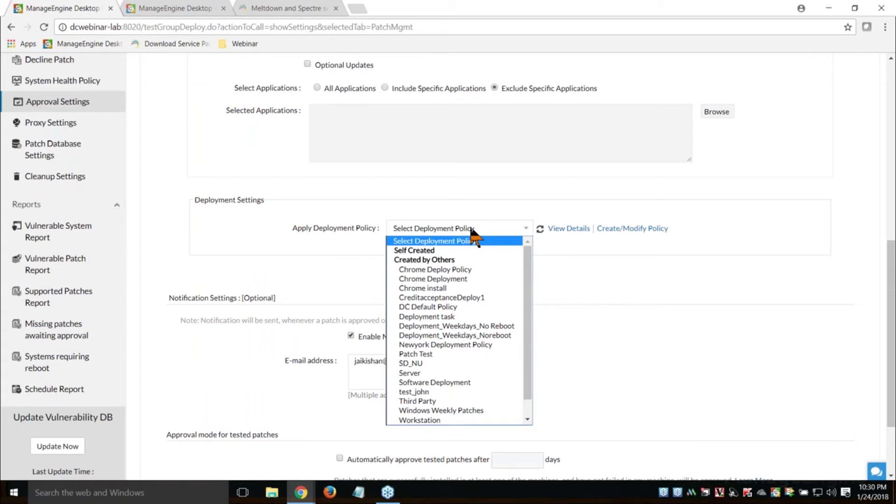
{"action": "scroll", "coordinate": [463, 336], "scroll_direction": "down", "scroll_amount": 1}
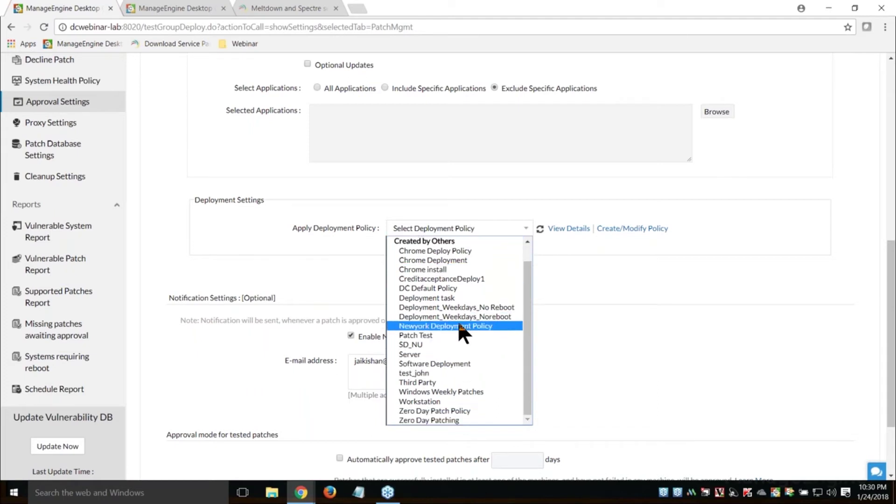
{"action": "left_click", "coordinate": [457, 325]}
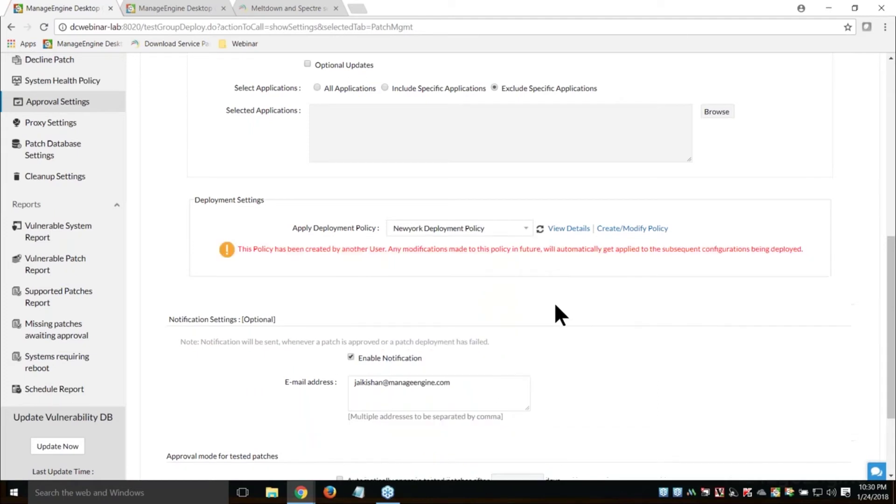
- Clear the notification e-mail address in the test group form and review the notification settings
{"action": "scroll", "coordinate": [554, 302], "scroll_direction": "down", "scroll_amount": 1}
{"action": "scroll", "coordinate": [554, 306], "scroll_direction": "down", "scroll_amount": 1}
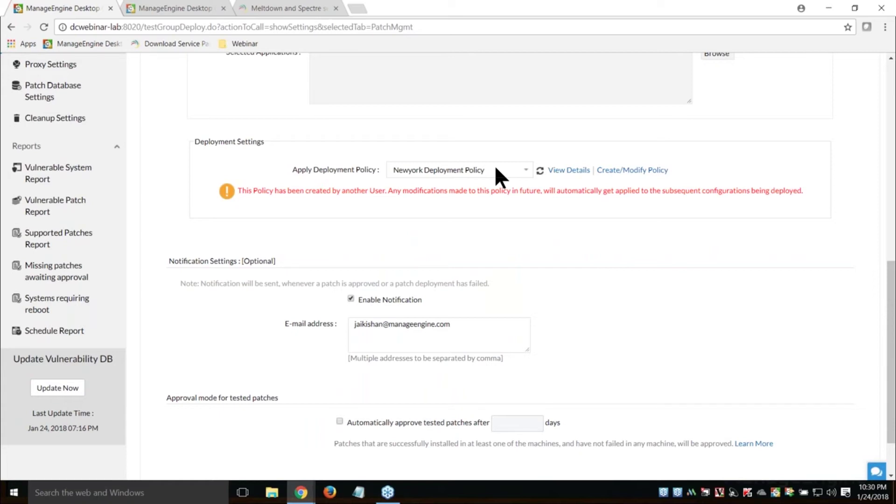
{"action": "scroll", "coordinate": [494, 164], "scroll_direction": "up", "scroll_amount": 1}
{"action": "left_click", "coordinate": [446, 382]}
{"action": "key", "text": "ctrl+a"}
{"action": "key", "text": "BackSpace"}
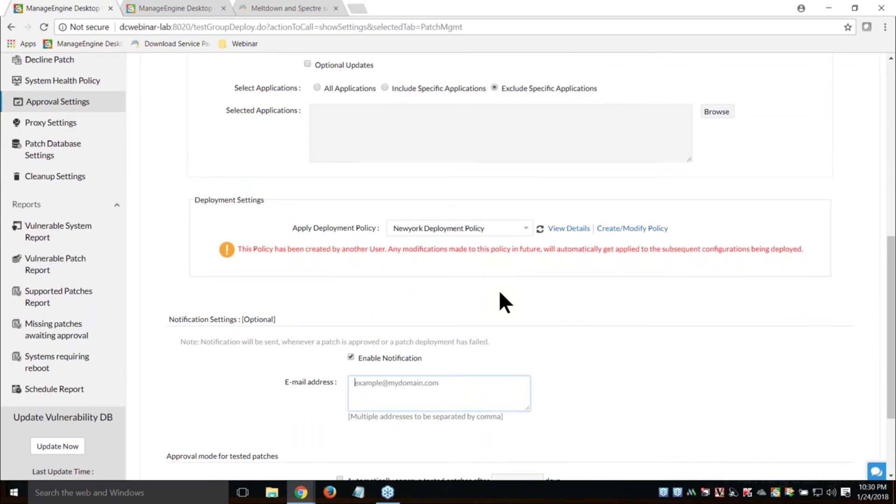
{"action": "scroll", "coordinate": [501, 312], "scroll_direction": "down", "scroll_amount": 1}
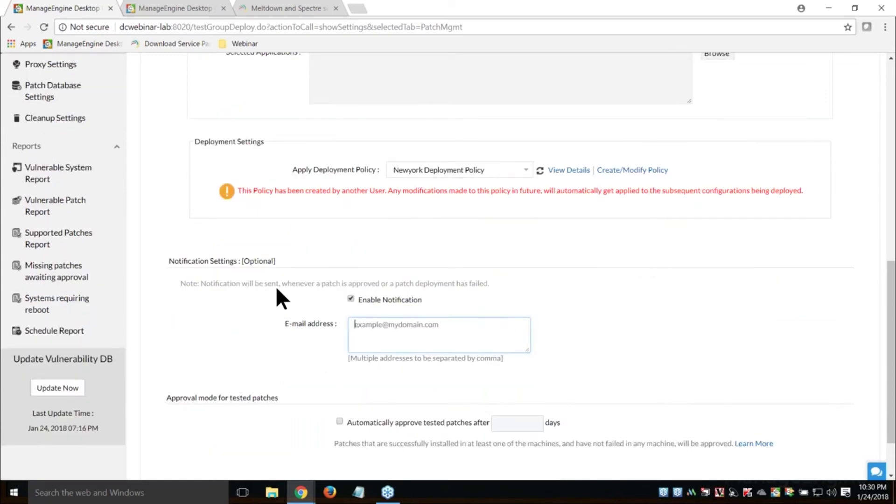
{"action": "scroll", "coordinate": [225, 202], "scroll_direction": "down", "scroll_amount": 1}
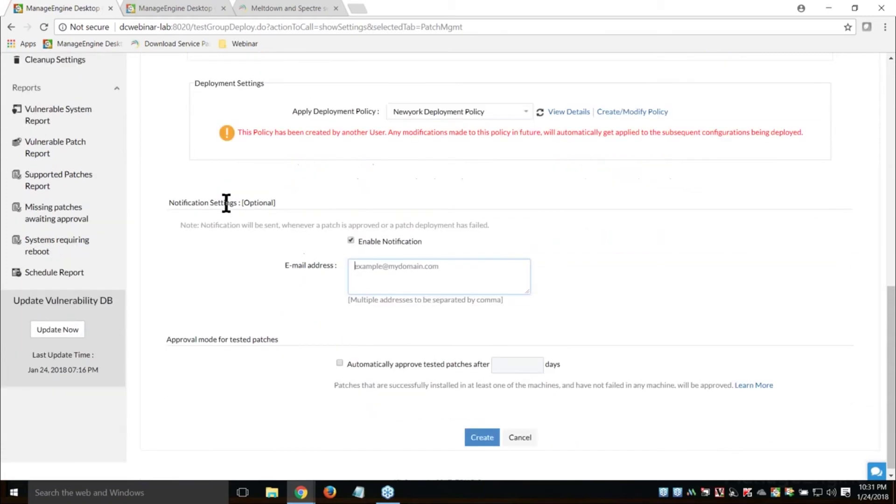
{"action": "double_click", "coordinate": [226, 204]}
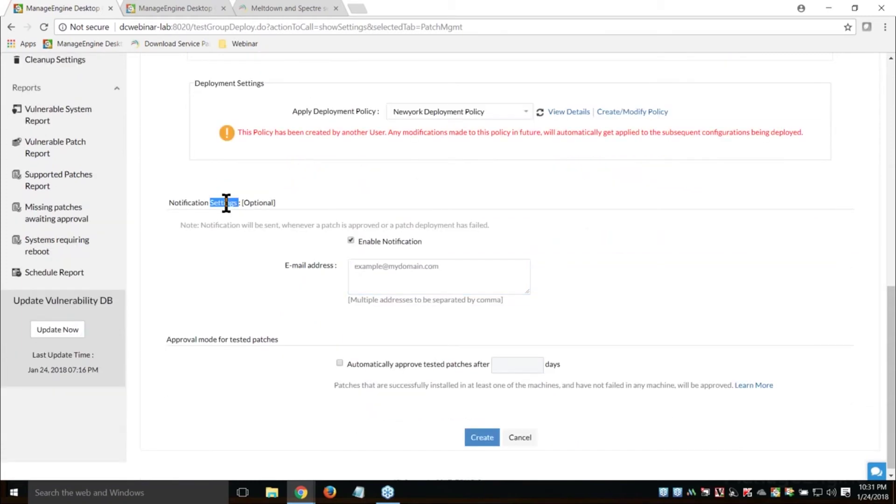
{"action": "left_click", "coordinate": [404, 275]}
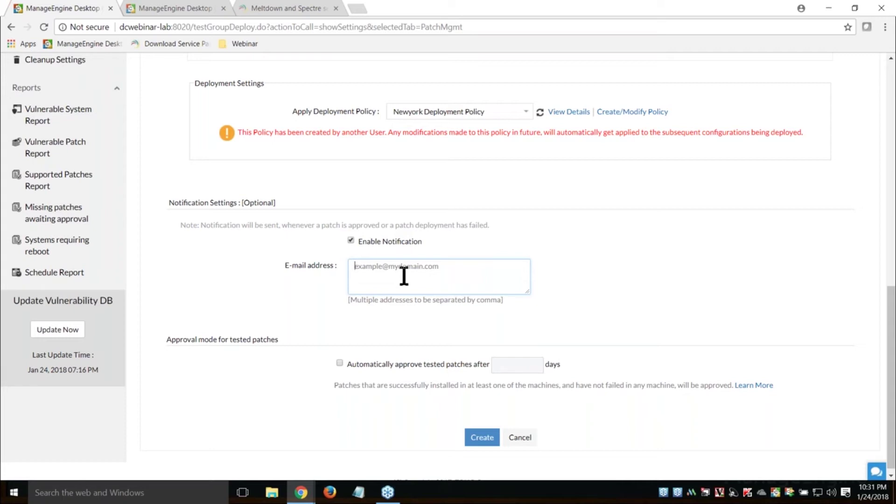
- Enable automatic approval of tested patches and open its number of days for entry
{"action": "scroll", "coordinate": [251, 350], "scroll_direction": "down", "scroll_amount": 1}
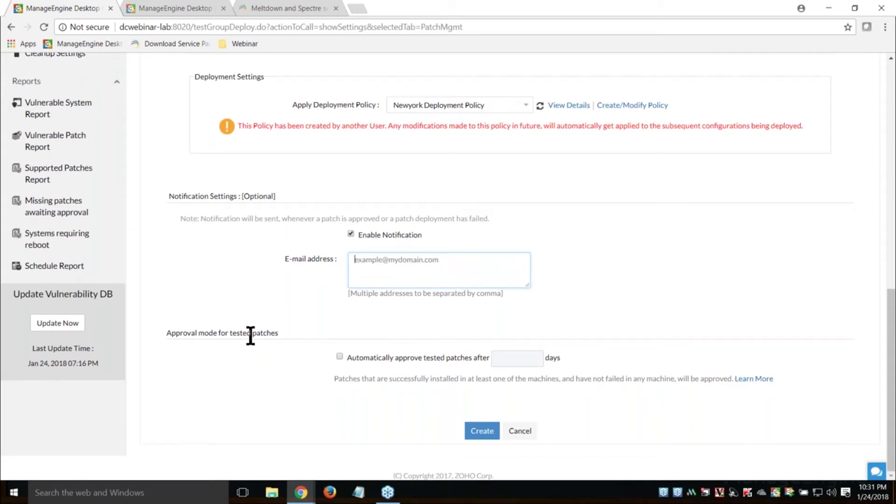
{"action": "triple_click", "coordinate": [250, 336]}
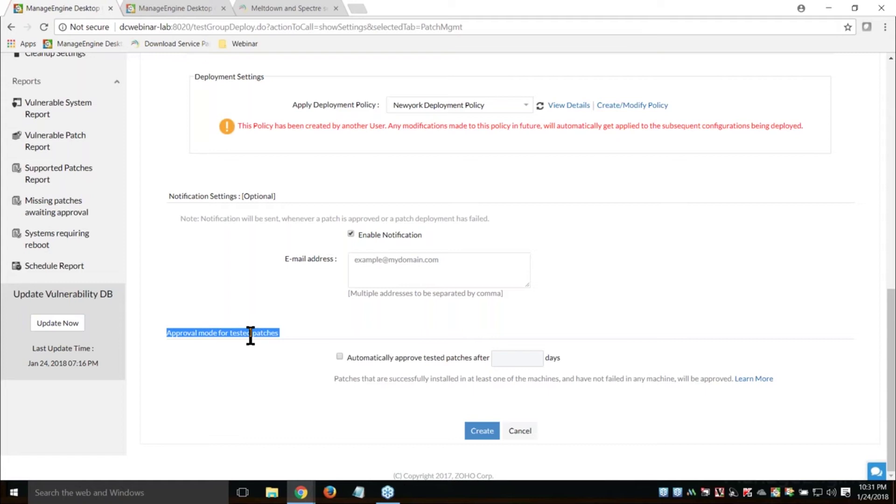
{"action": "left_click", "coordinate": [339, 356]}
{"action": "left_click", "coordinate": [506, 362]}
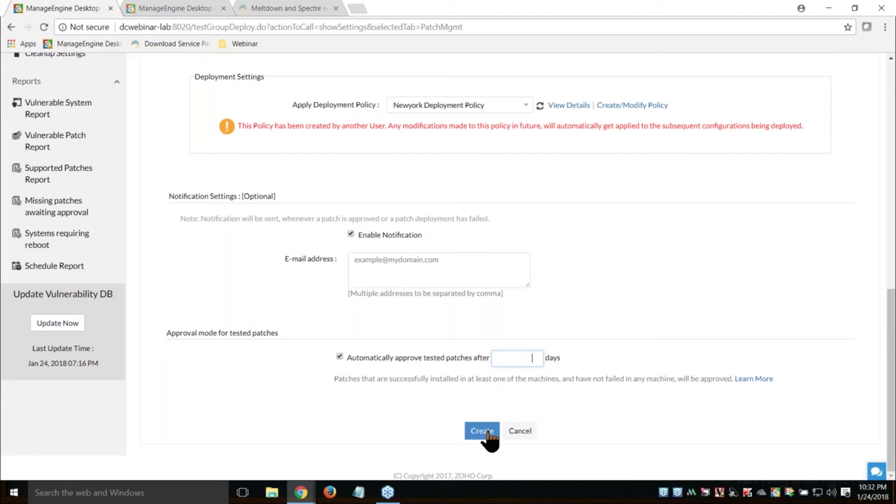
- Leave the test group form without creating the group and return to the test groups in the approval settings
{"action": "scroll", "coordinate": [488, 436], "scroll_direction": "up", "scroll_amount": 9}
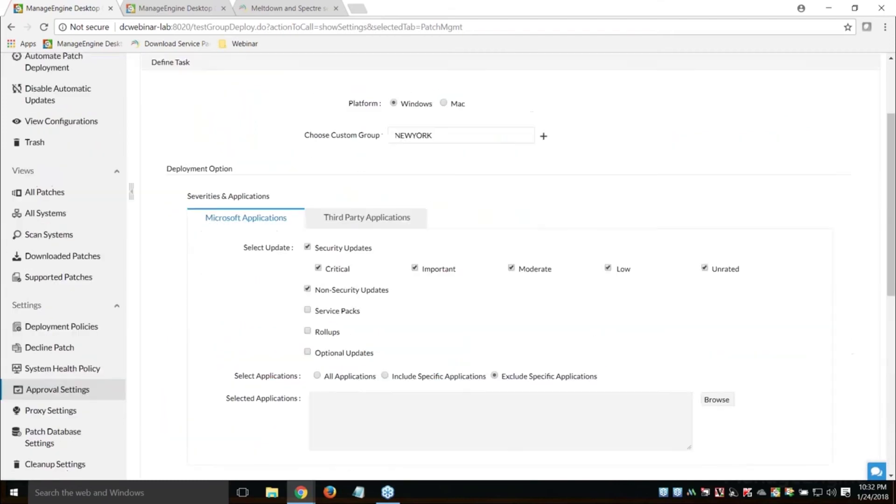
{"action": "scroll", "coordinate": [487, 436], "scroll_direction": "up", "scroll_amount": 1}
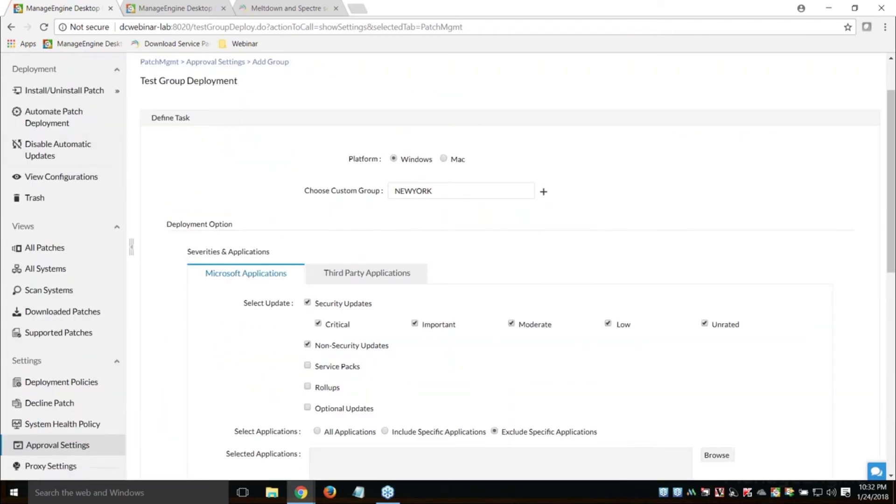
{"action": "scroll", "coordinate": [44, 330], "scroll_direction": "down", "scroll_amount": 2}
{"action": "left_click", "coordinate": [44, 330]}
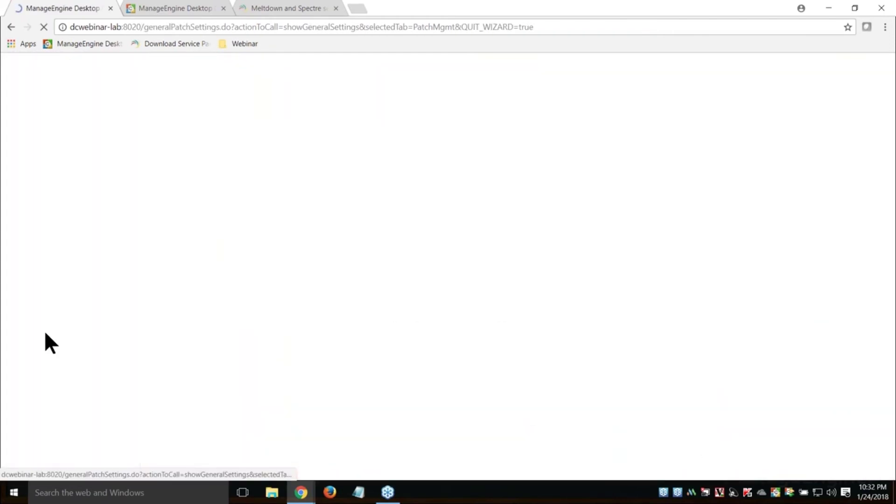
{"action": "scroll", "coordinate": [480, 250], "scroll_direction": "down", "scroll_amount": 1}
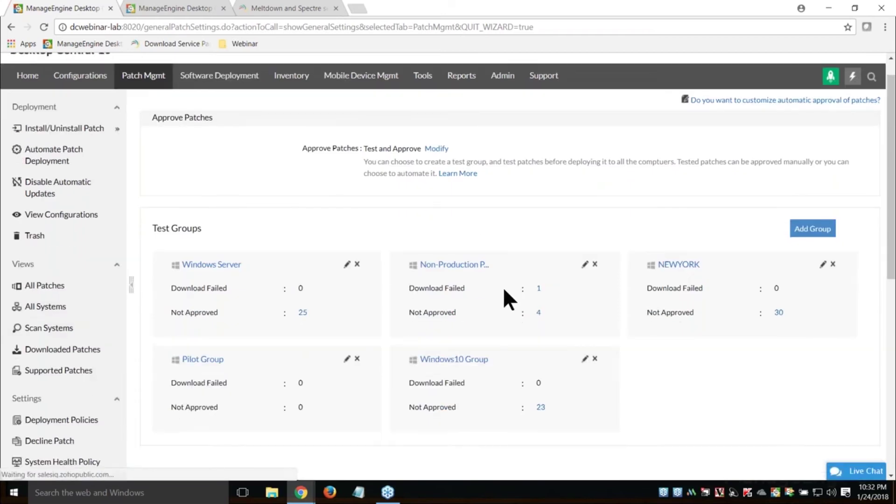
- Open the Windows10 Group's details and examine its configuration, patch criteria and deployment settings
{"action": "left_click", "coordinate": [469, 329]}
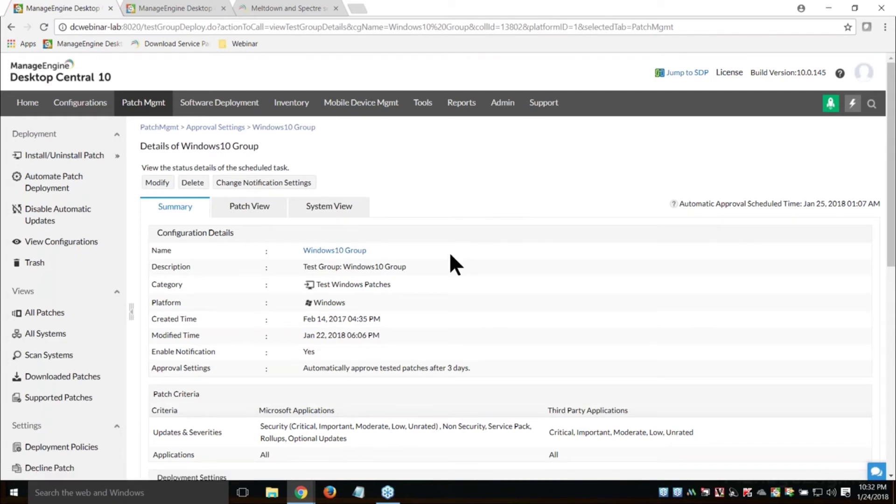
{"action": "scroll", "coordinate": [450, 255], "scroll_direction": "down", "scroll_amount": 1}
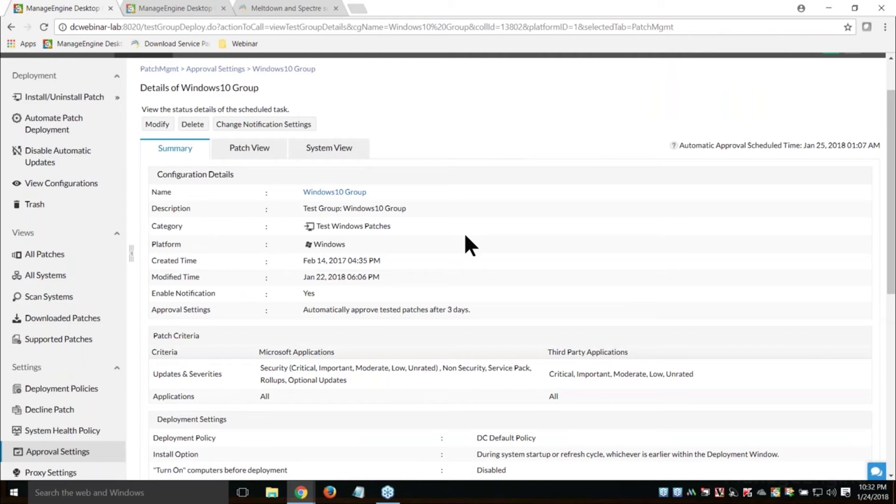
{"action": "scroll", "coordinate": [465, 236], "scroll_direction": "down", "scroll_amount": 1}
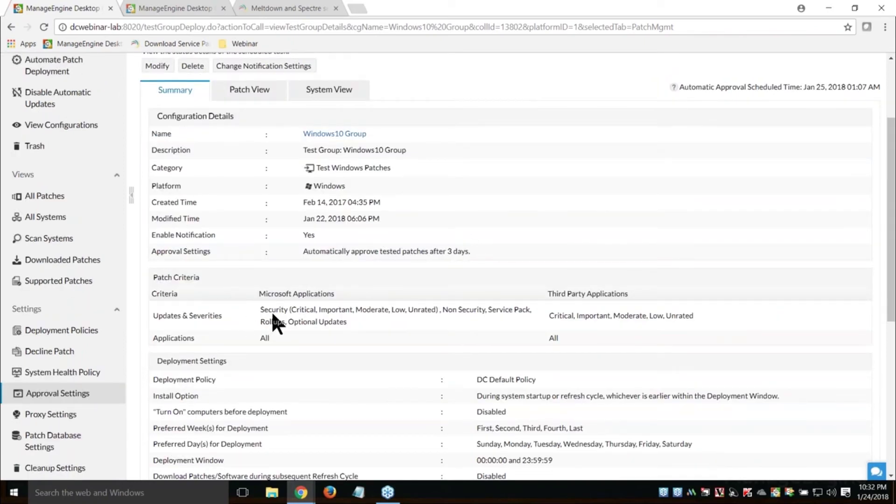
{"action": "scroll", "coordinate": [373, 312], "scroll_direction": "down", "scroll_amount": 3}
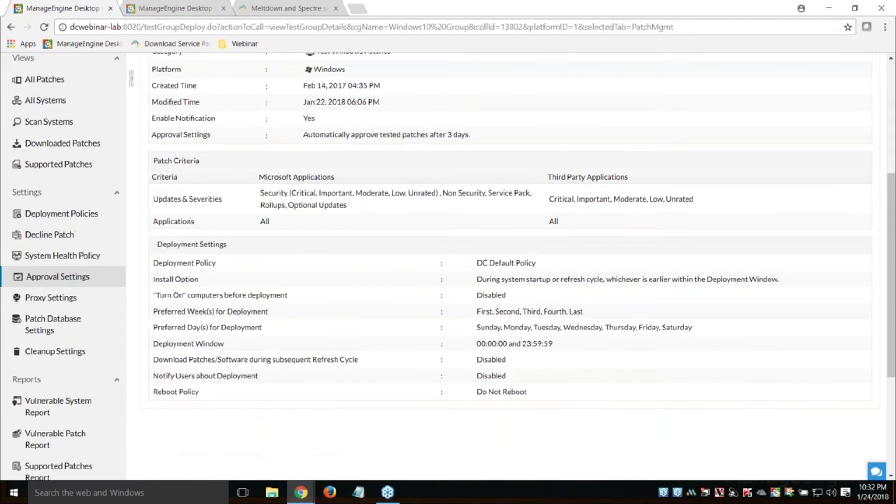
{"action": "scroll", "coordinate": [373, 312], "scroll_direction": "up", "scroll_amount": 4}
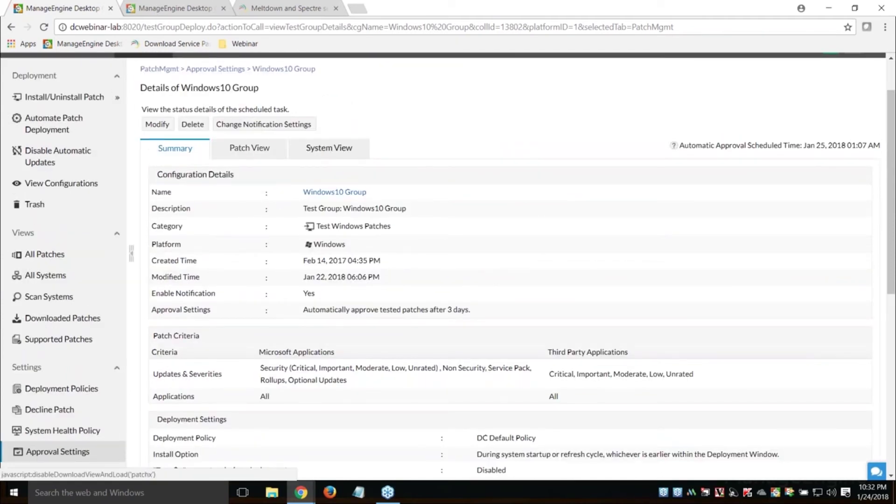
- Show the Windows10 Group's patches, select all not-approved patches and open the options for marking them
{"action": "left_click", "coordinate": [249, 147]}
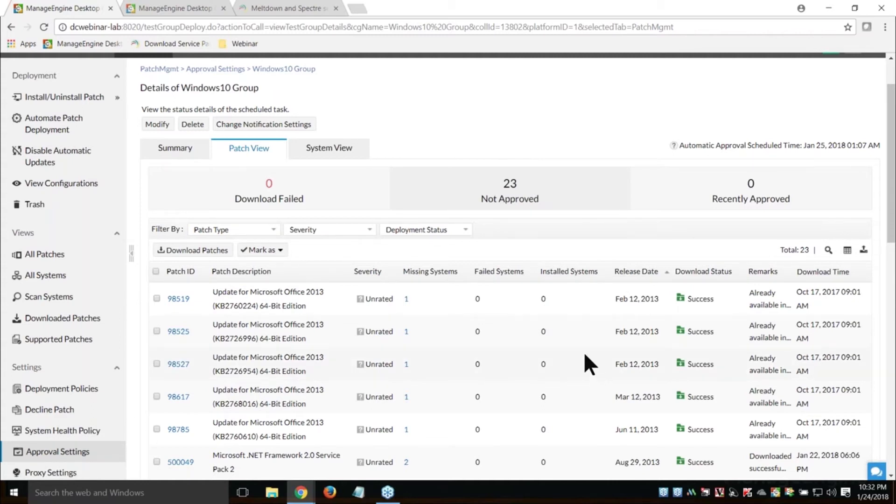
{"action": "left_click", "coordinate": [155, 271]}
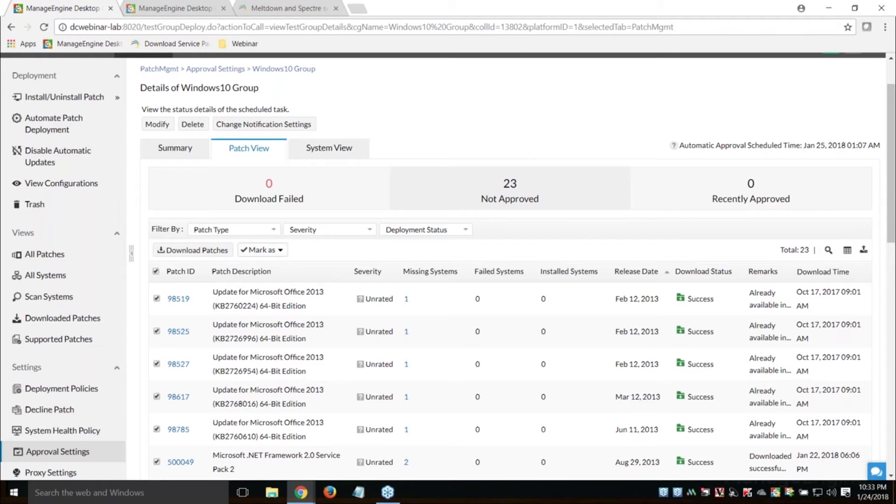
{"action": "left_click", "coordinate": [262, 249]}
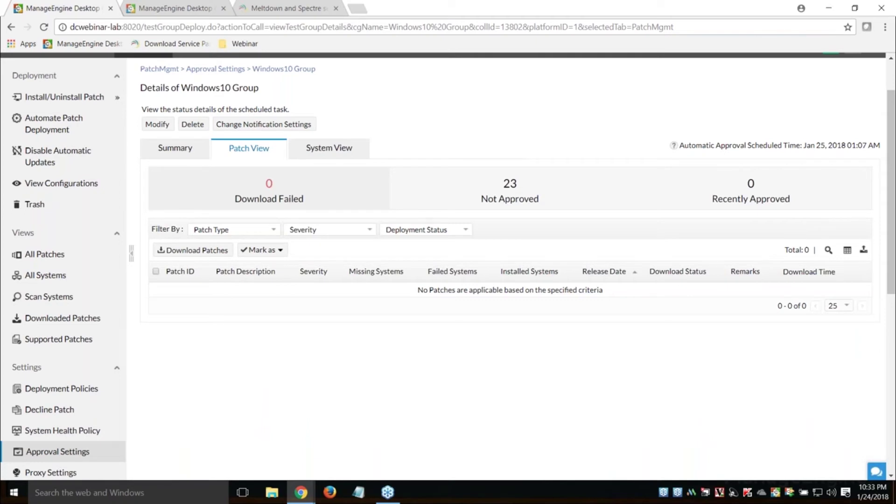
- Examine the list of patches whose download failed in the Windows10 Group
{"action": "triple_click", "coordinate": [517, 293]}
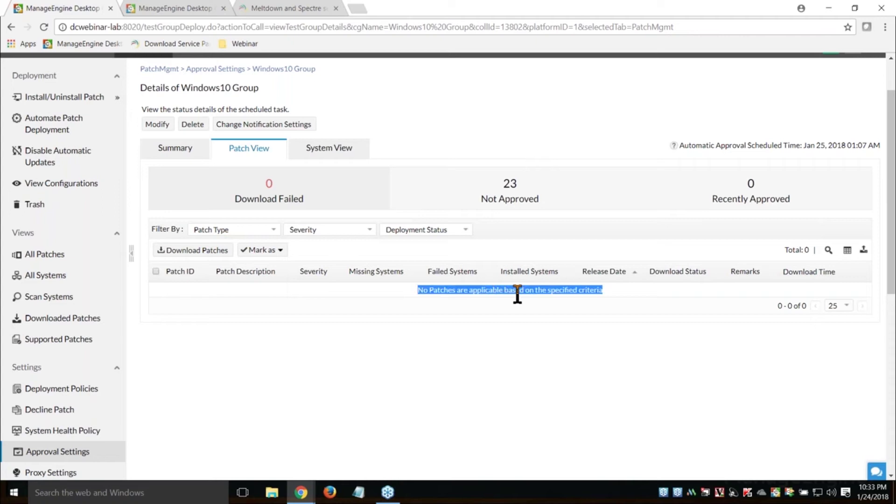
{"action": "left_click", "coordinate": [740, 290]}
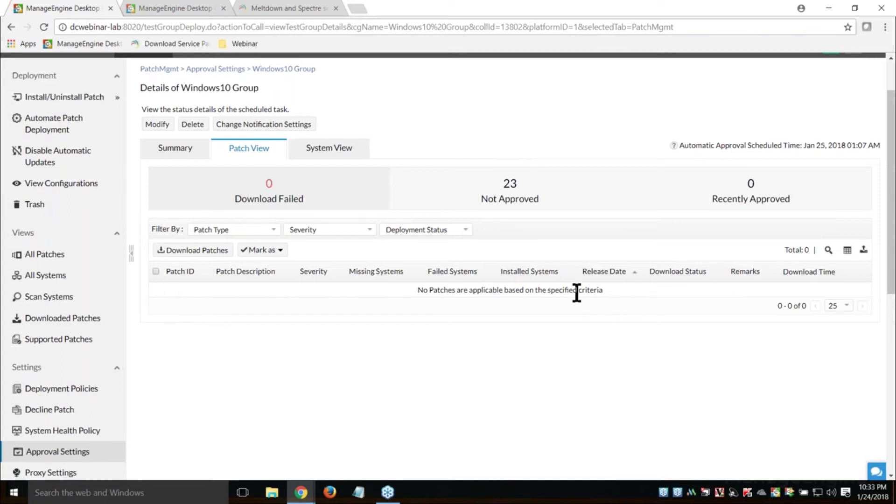
- Go to the automated patch deployment tasks and start scheduling a new task for Windows
{"action": "scroll", "coordinate": [577, 293], "scroll_direction": "up", "scroll_amount": 2}
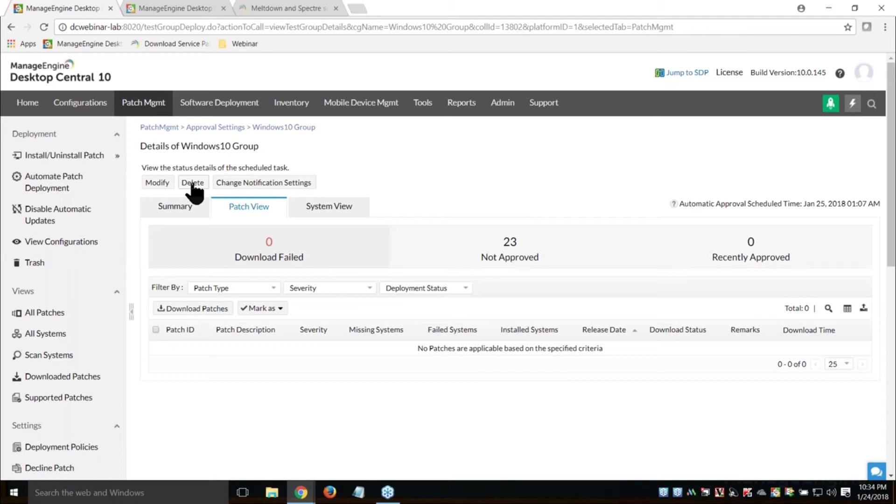
{"action": "left_click", "coordinate": [45, 189]}
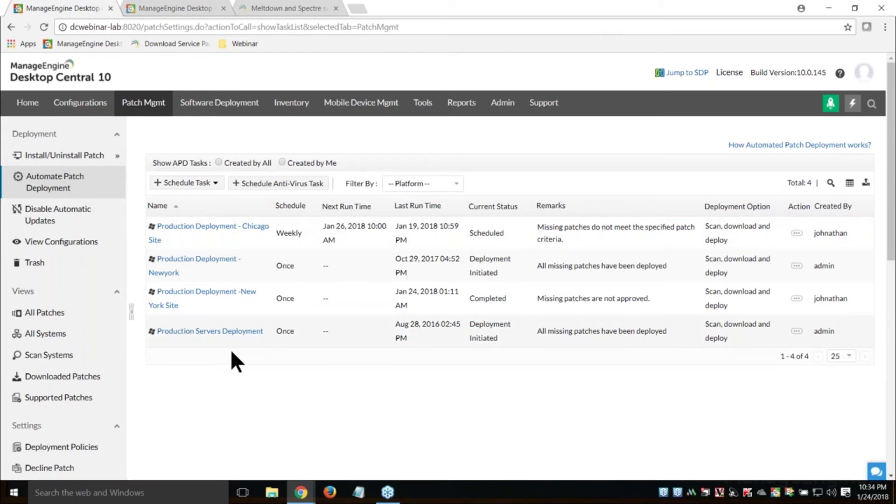
{"action": "left_click", "coordinate": [190, 185]}
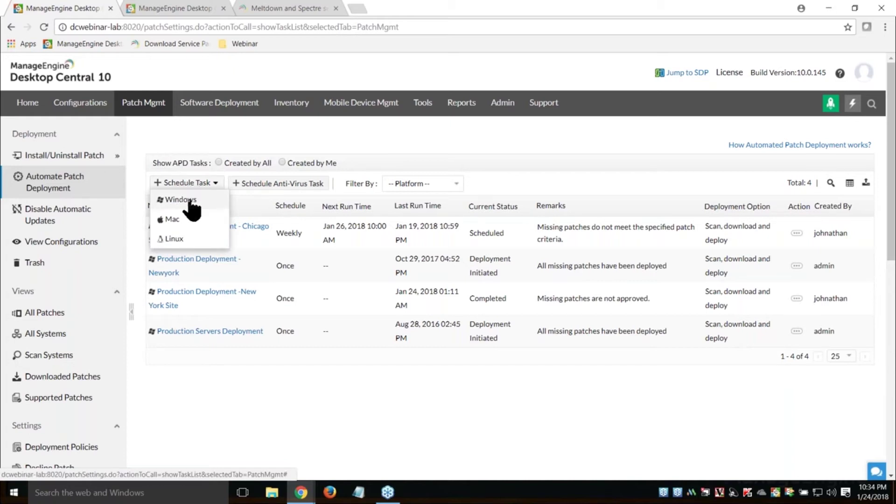
{"action": "left_click", "coordinate": [190, 202]}
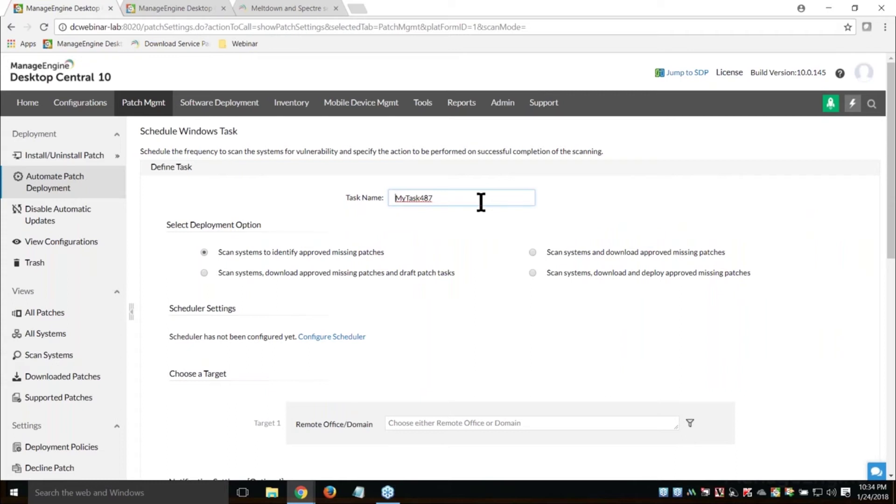
- Set the task's deployment option to scan systems, download and deploy approved missing patches, and review the update severities
{"action": "scroll", "coordinate": [420, 196], "scroll_direction": "down", "scroll_amount": 1}
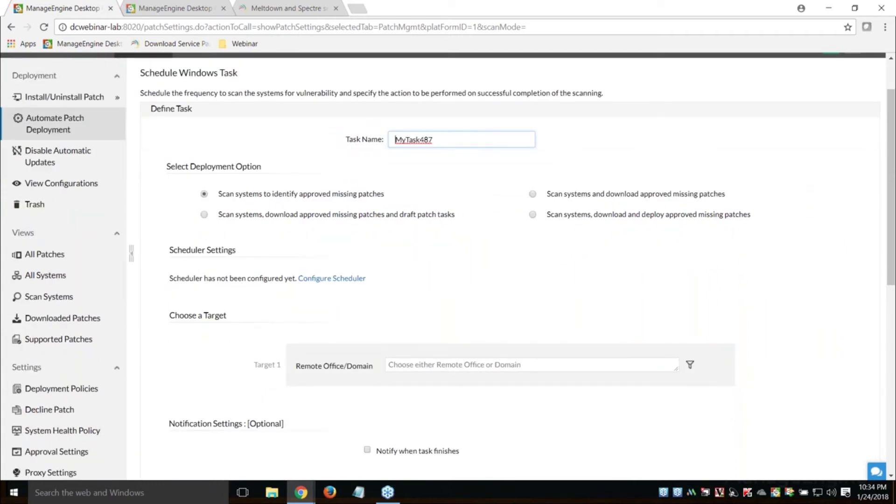
{"action": "scroll", "coordinate": [473, 223], "scroll_direction": "down", "scroll_amount": 1}
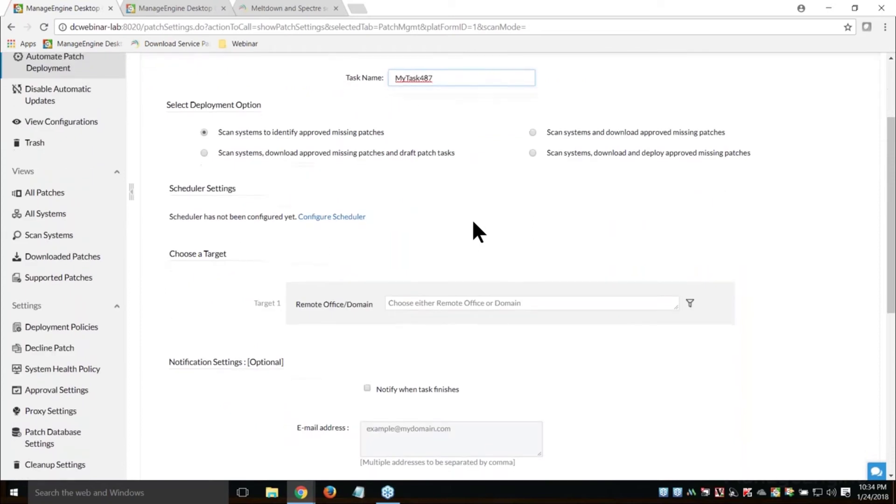
{"action": "scroll", "coordinate": [475, 231], "scroll_direction": "down", "scroll_amount": 1}
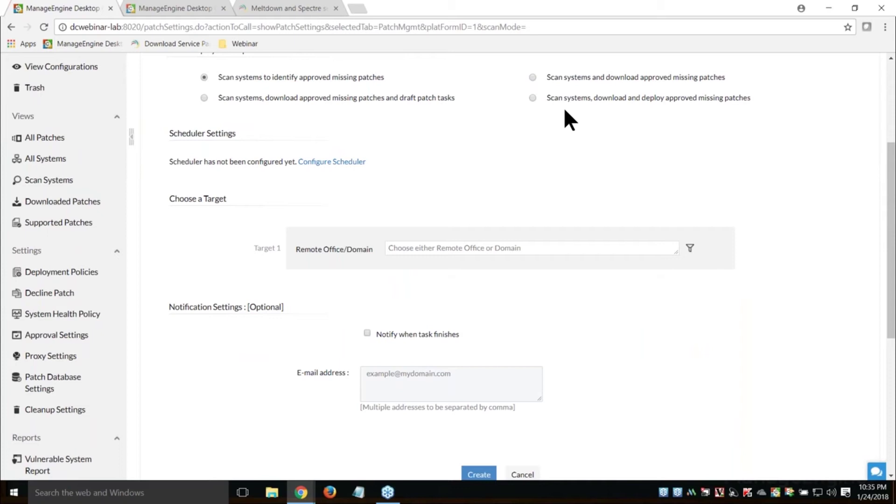
{"action": "left_click", "coordinate": [534, 97]}
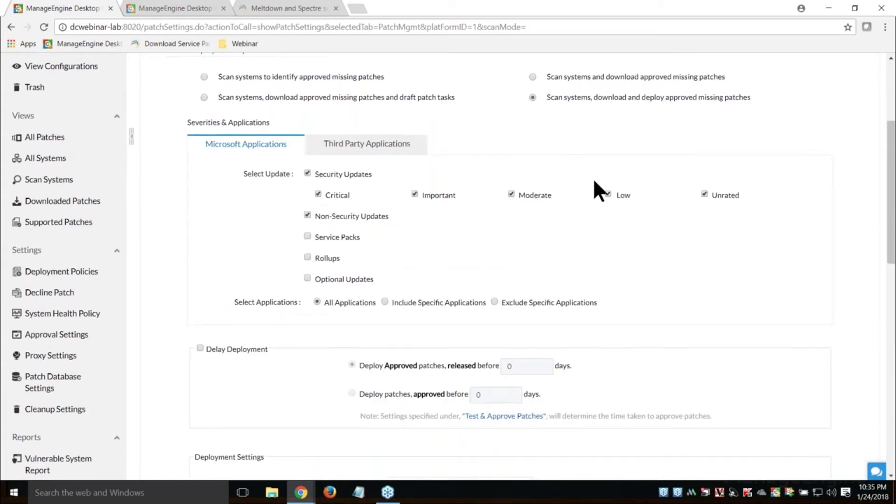
{"action": "scroll", "coordinate": [594, 182], "scroll_direction": "down", "scroll_amount": 1}
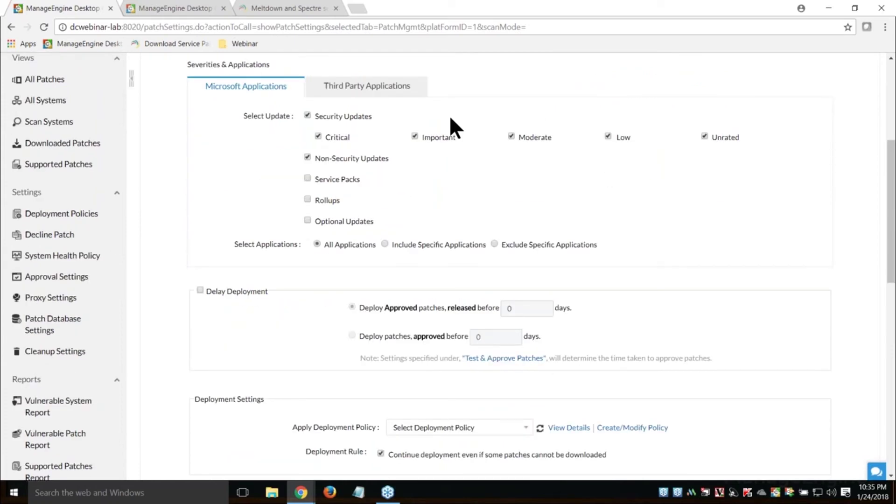
{"action": "scroll", "coordinate": [368, 191], "scroll_direction": "up", "scroll_amount": 1}
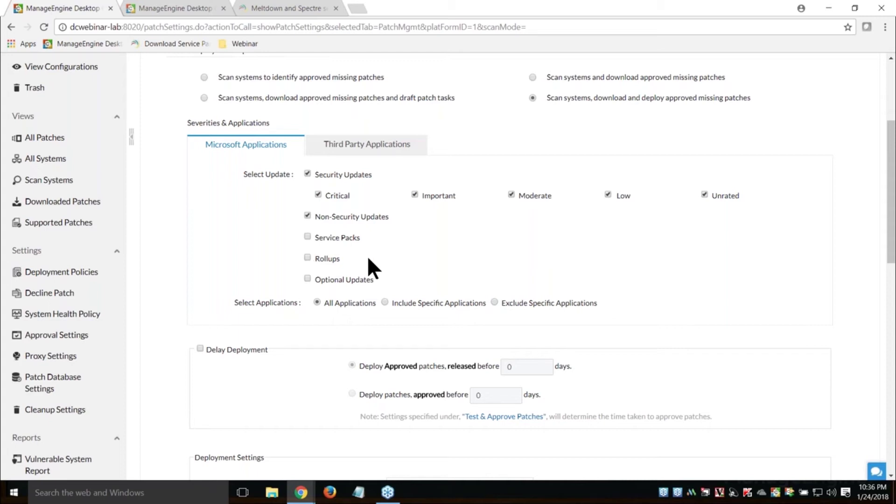
- Exclude Windows 10 Version 1709 (x64) from the Microsoft applications covered by the task
{"action": "scroll", "coordinate": [431, 261], "scroll_direction": "down", "scroll_amount": 1}
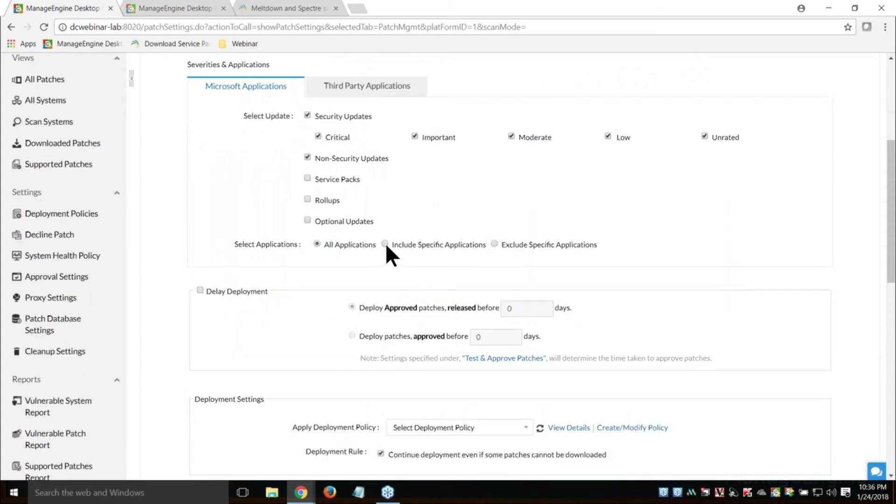
{"action": "left_click", "coordinate": [385, 244]}
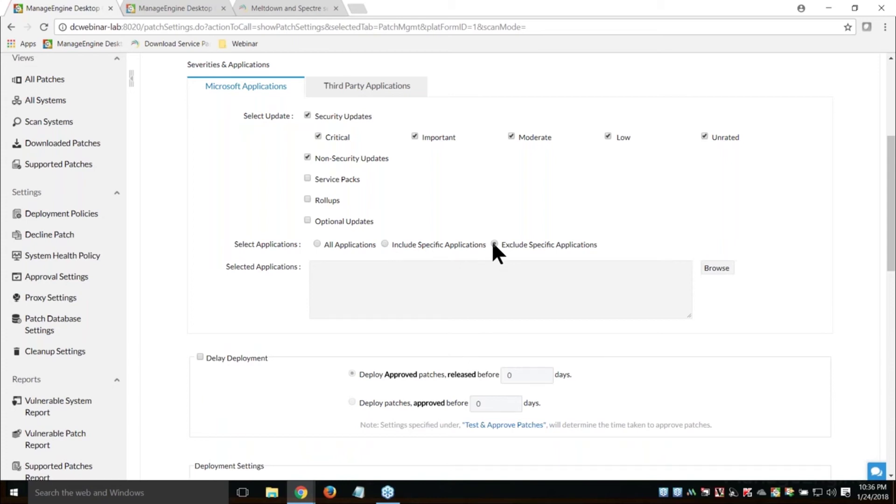
{"action": "left_click", "coordinate": [717, 268]}
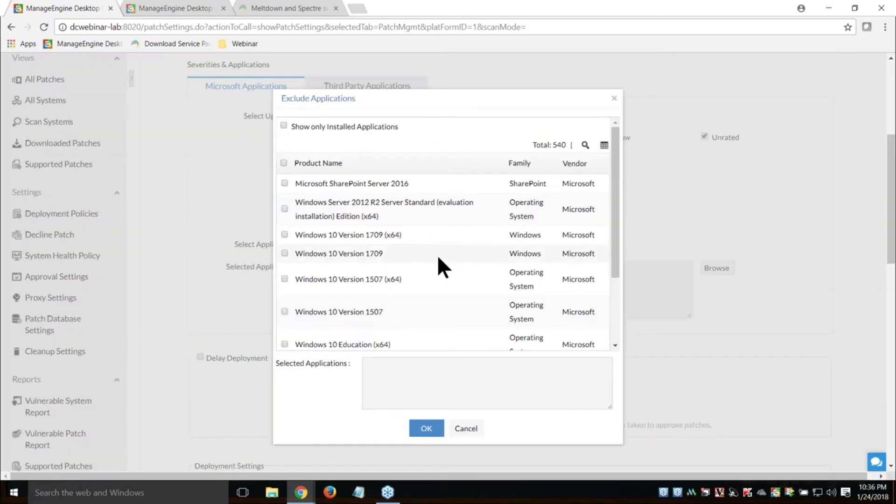
{"action": "left_click", "coordinate": [283, 235]}
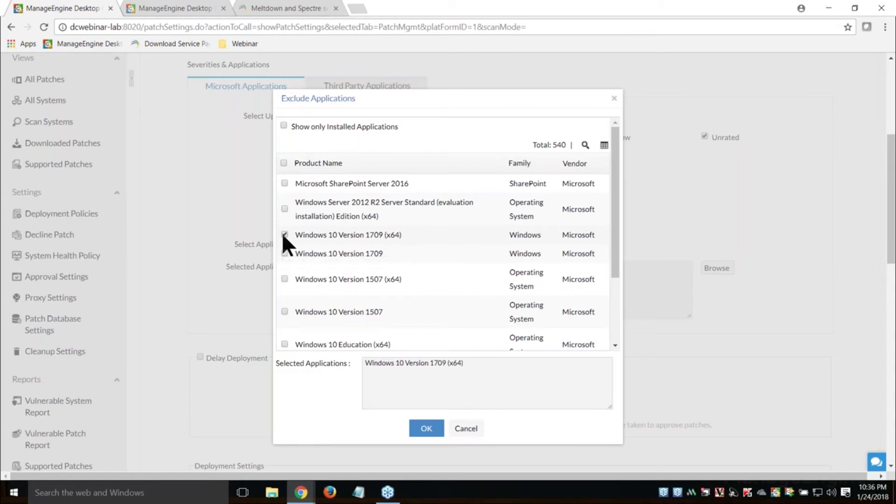
{"action": "left_click", "coordinate": [426, 428]}
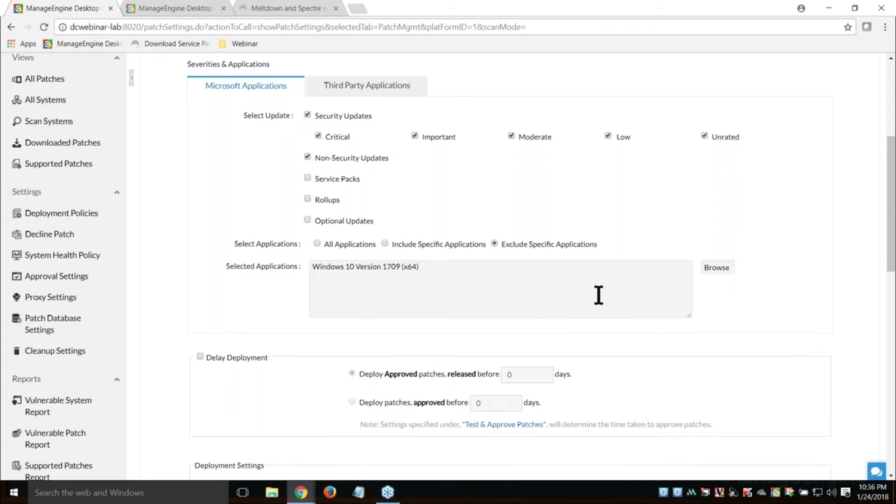
- Enable delayed deployment and deploy approved patches released before 30 days
{"action": "scroll", "coordinate": [195, 239], "scroll_direction": "down", "scroll_amount": 2}
{"action": "left_click", "coordinate": [201, 240]}
{"action": "double_click", "coordinate": [512, 259]}
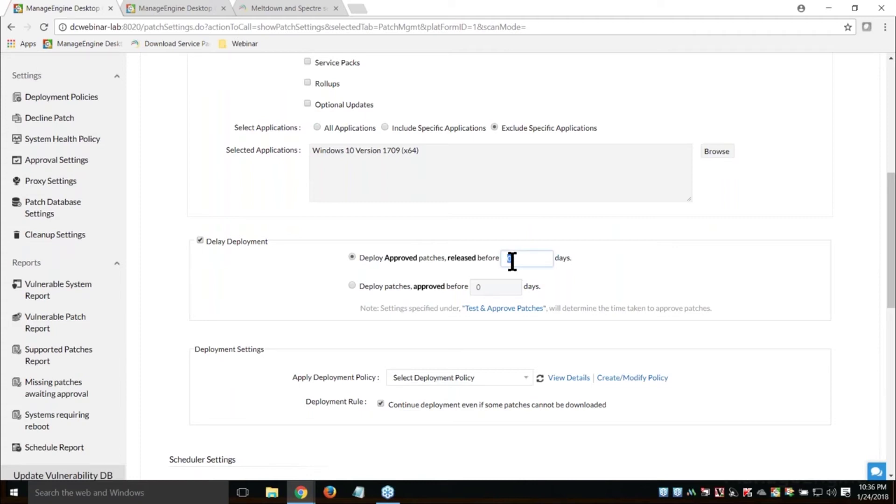
{"action": "type", "text": "30"}
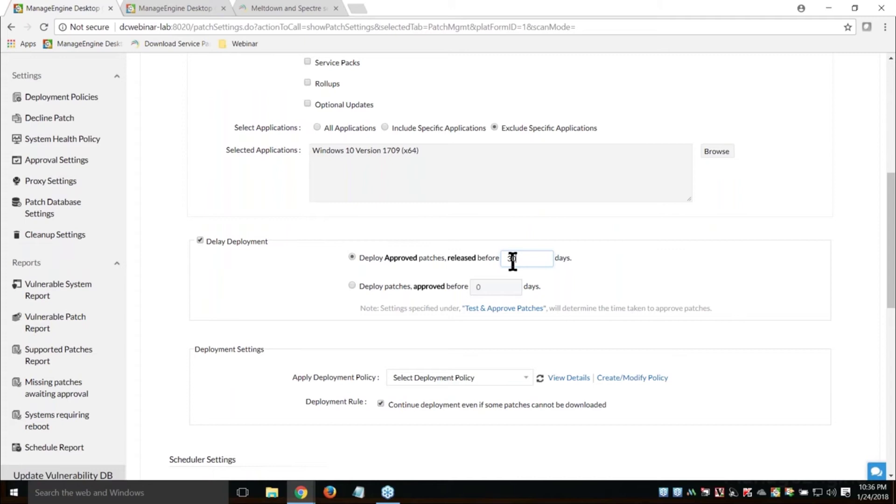
- Apply the Newyork Deployment Policy in the task's deployment settings
{"action": "scroll", "coordinate": [526, 212], "scroll_direction": "down", "scroll_amount": 1}
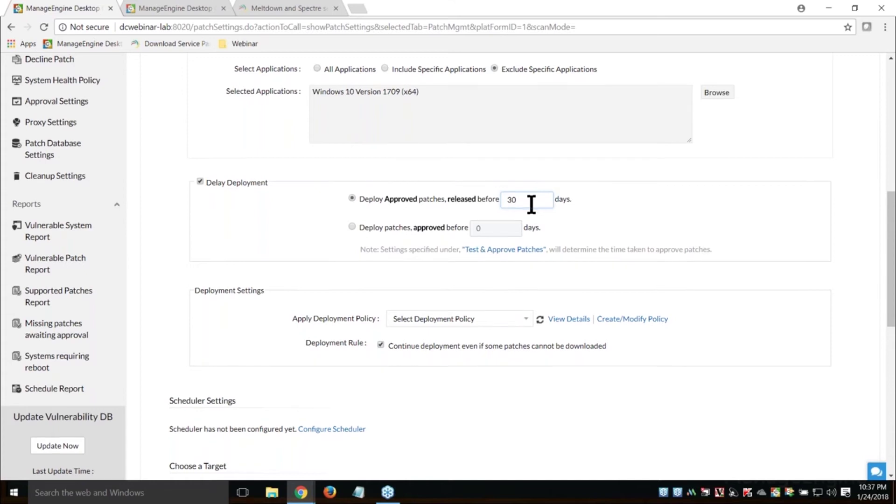
{"action": "scroll", "coordinate": [530, 204], "scroll_direction": "down", "scroll_amount": 1}
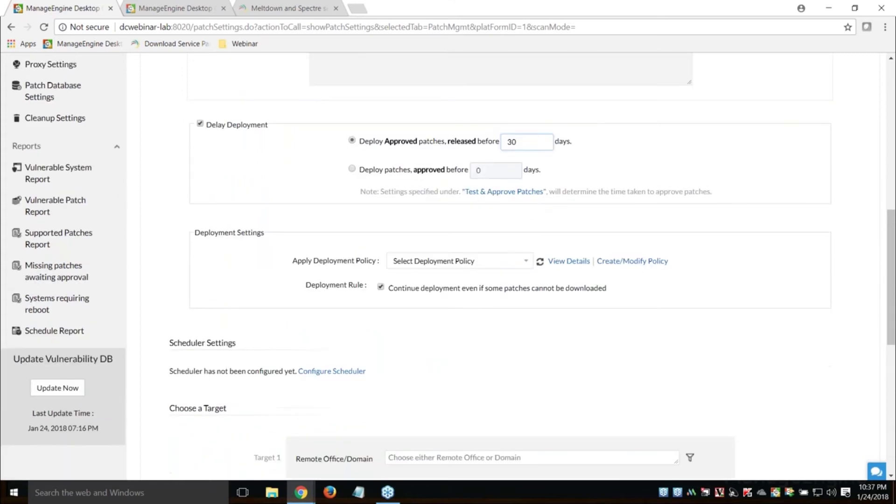
{"action": "left_click", "coordinate": [486, 261]}
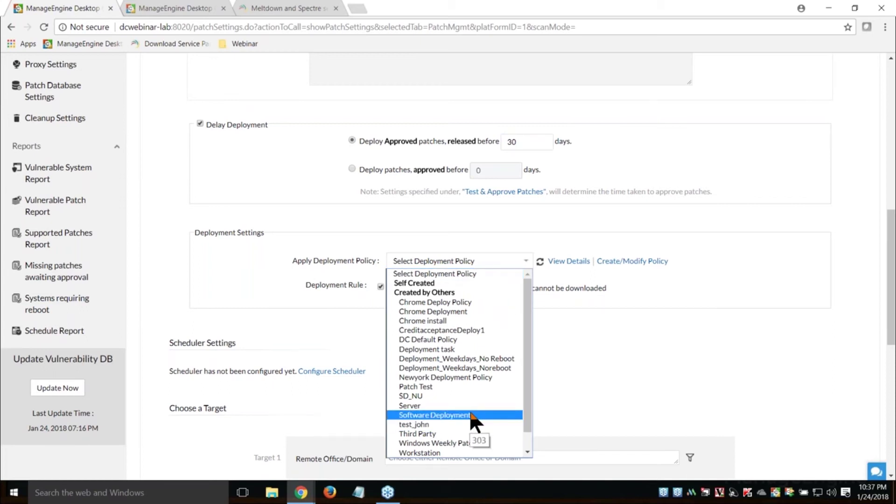
{"action": "scroll", "coordinate": [469, 409], "scroll_direction": "down", "scroll_amount": 1}
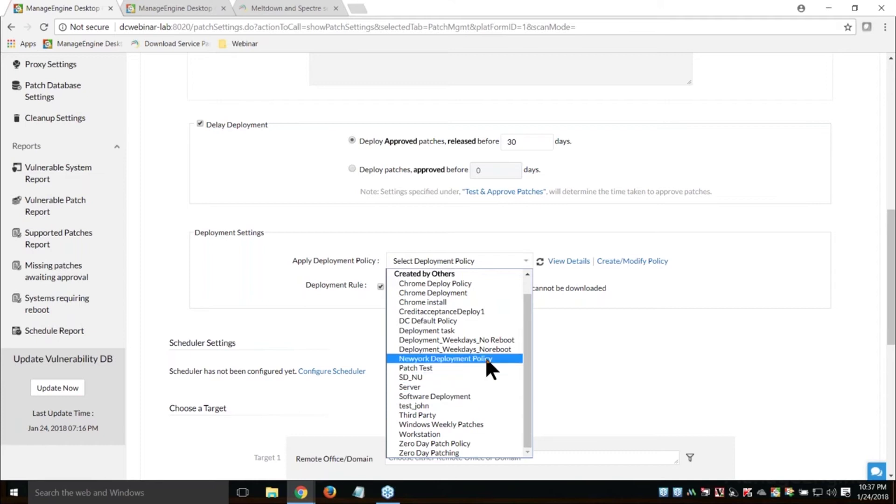
{"action": "key", "text": "Escape"}
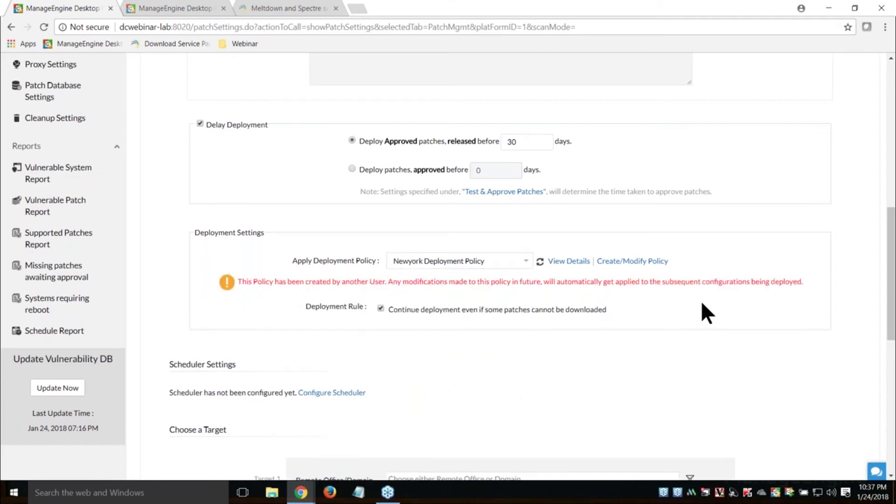
- Choose the New York remote office as the task's first target
{"action": "scroll", "coordinate": [702, 303], "scroll_direction": "down", "scroll_amount": 1}
{"action": "scroll", "coordinate": [640, 295], "scroll_direction": "down", "scroll_amount": 3}
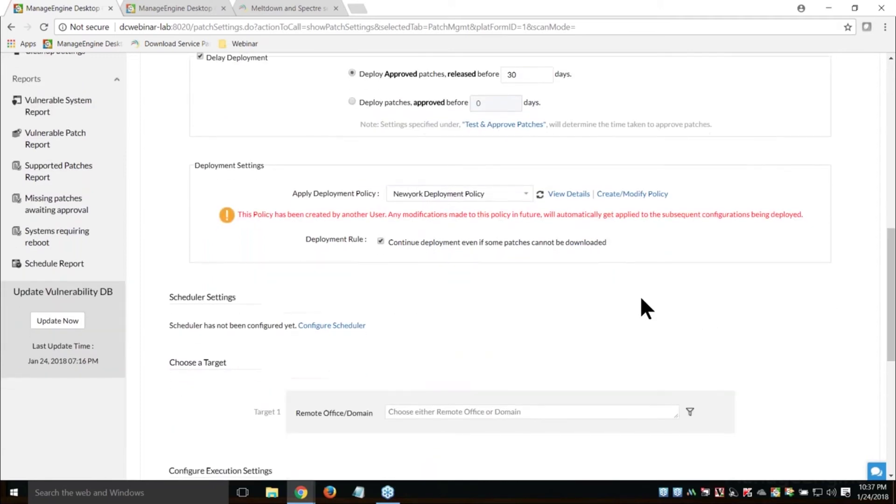
{"action": "left_click", "coordinate": [496, 248]}
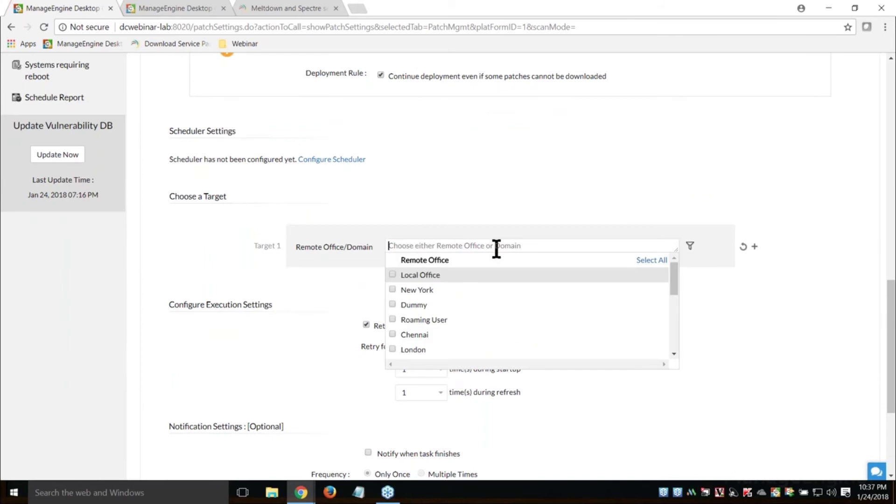
{"action": "left_click", "coordinate": [393, 288]}
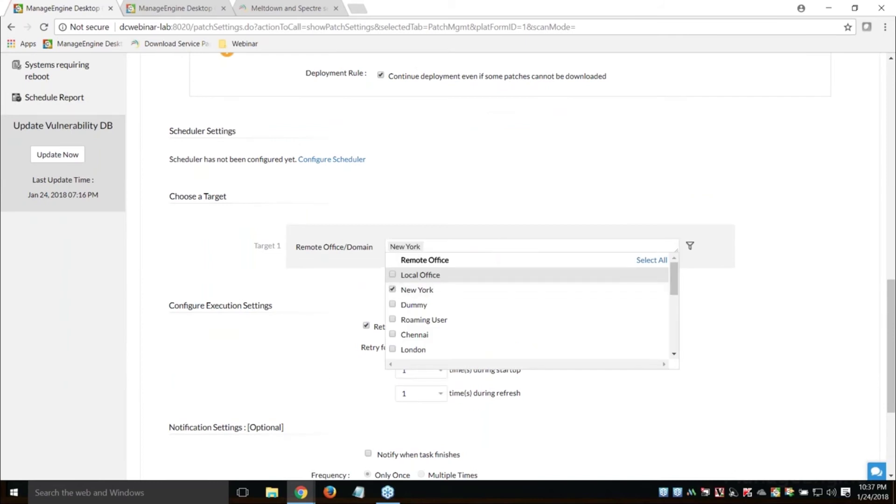
{"action": "left_click", "coordinate": [513, 200]}
- Configure the task's scheduler to run daily, every day, starting at 01/24/2018, 22:38
{"action": "scroll", "coordinate": [514, 201], "scroll_direction": "up", "scroll_amount": 1}
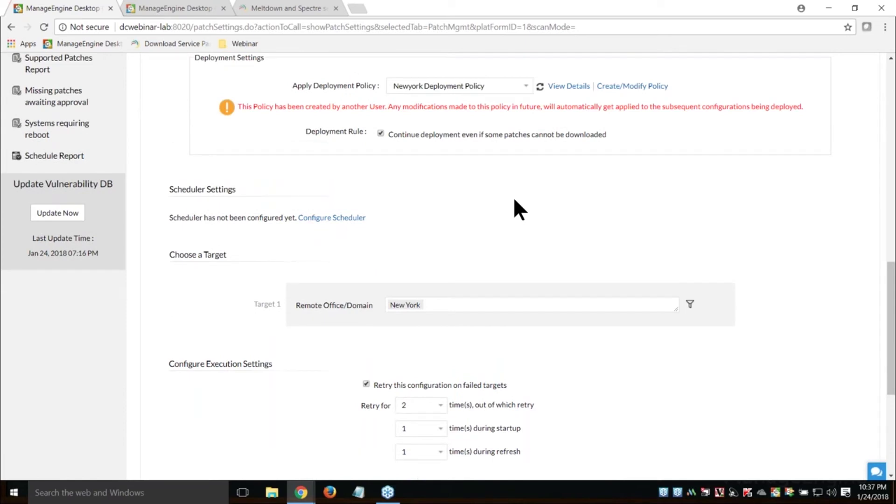
{"action": "left_click", "coordinate": [346, 219]}
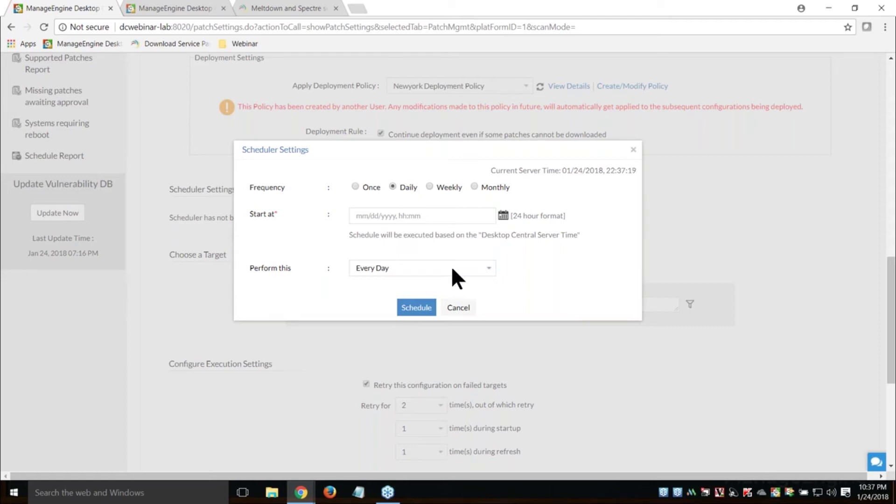
{"action": "left_click", "coordinate": [458, 307]}
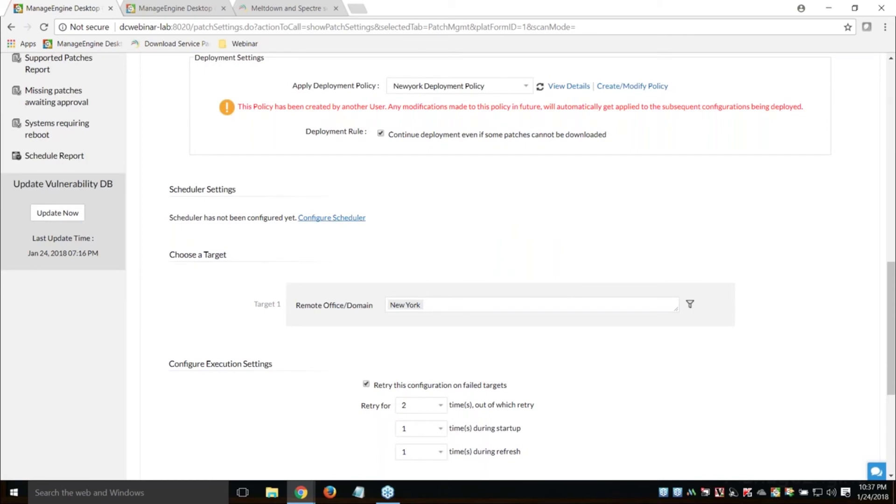
{"action": "left_click", "coordinate": [332, 217]}
{"action": "left_click", "coordinate": [355, 186]}
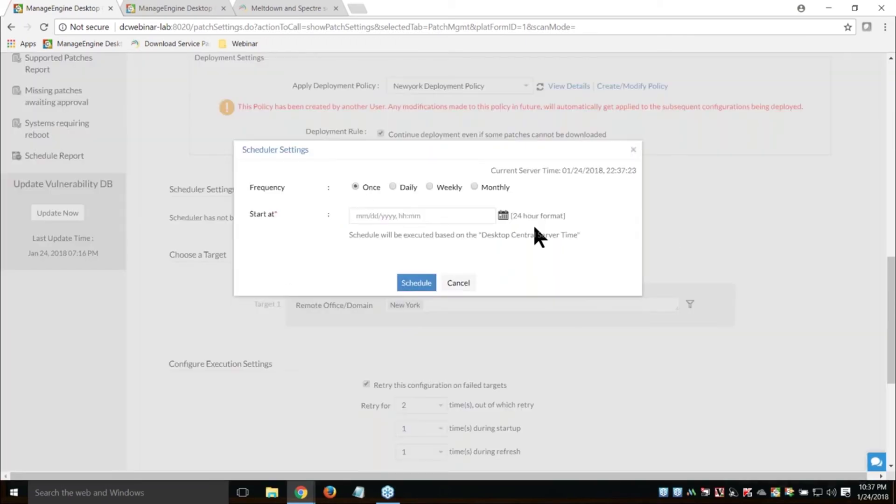
{"action": "left_click", "coordinate": [393, 186]}
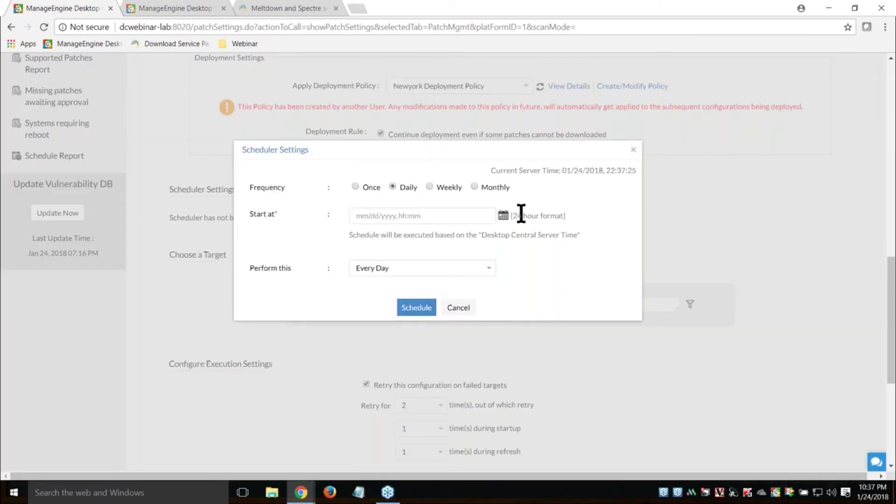
{"action": "left_click", "coordinate": [503, 215]}
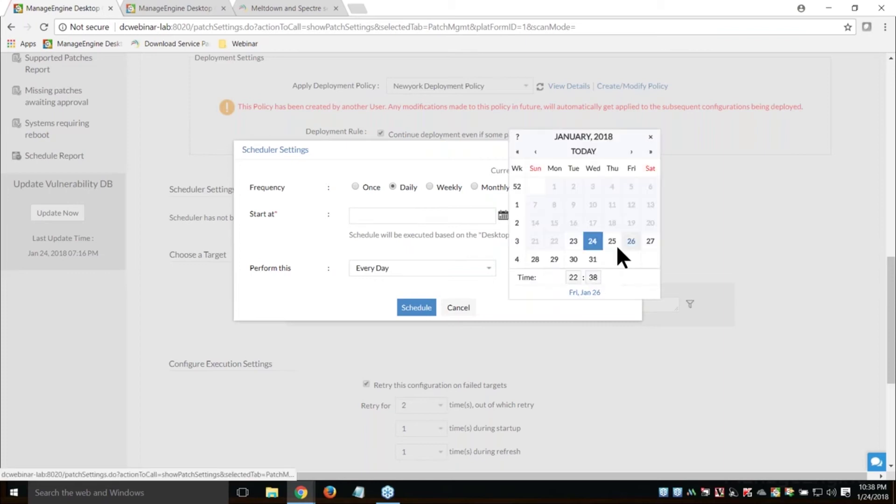
{"action": "left_click", "coordinate": [592, 243]}
{"action": "left_click", "coordinate": [416, 307]}
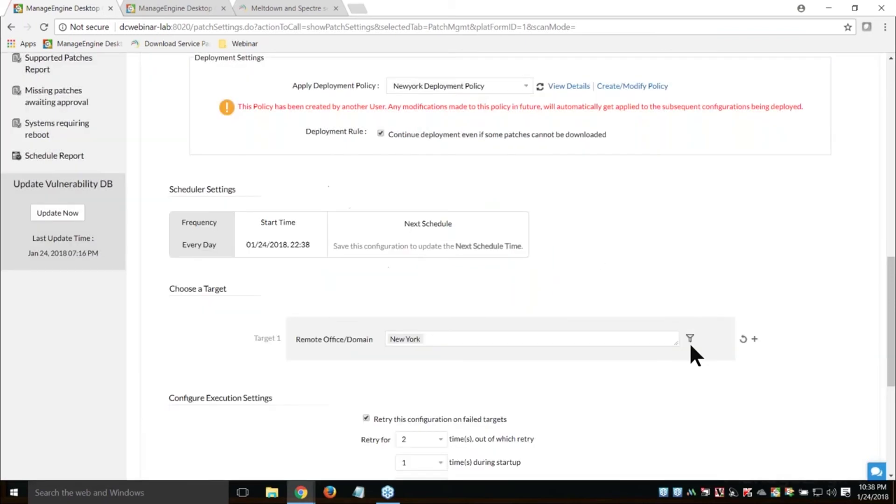
- Review the task's execution settings for failed targets, including the available retry counts during startup
{"action": "scroll", "coordinate": [690, 359], "scroll_direction": "down", "scroll_amount": 3}
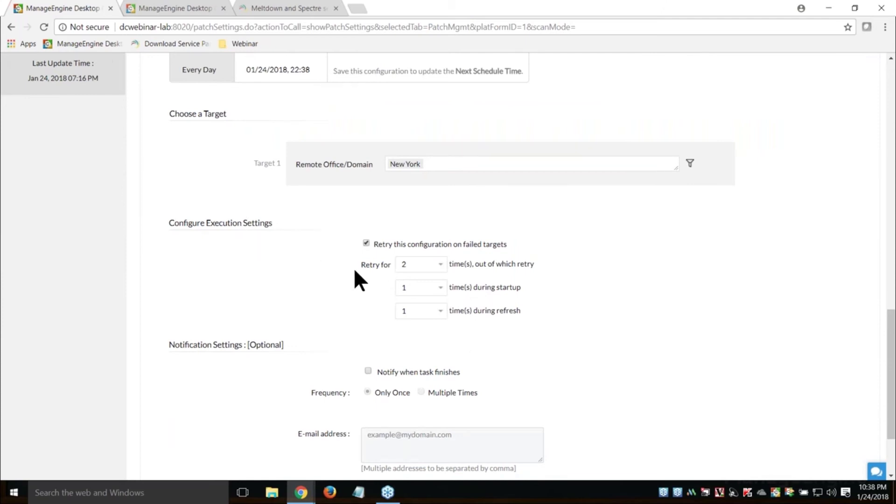
{"action": "scroll", "coordinate": [354, 268], "scroll_direction": "down", "scroll_amount": 1}
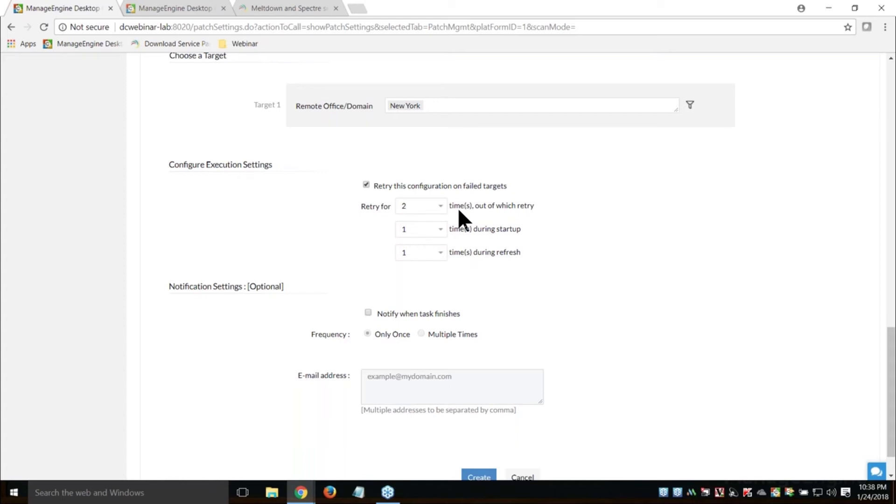
{"action": "left_click", "coordinate": [417, 229]}
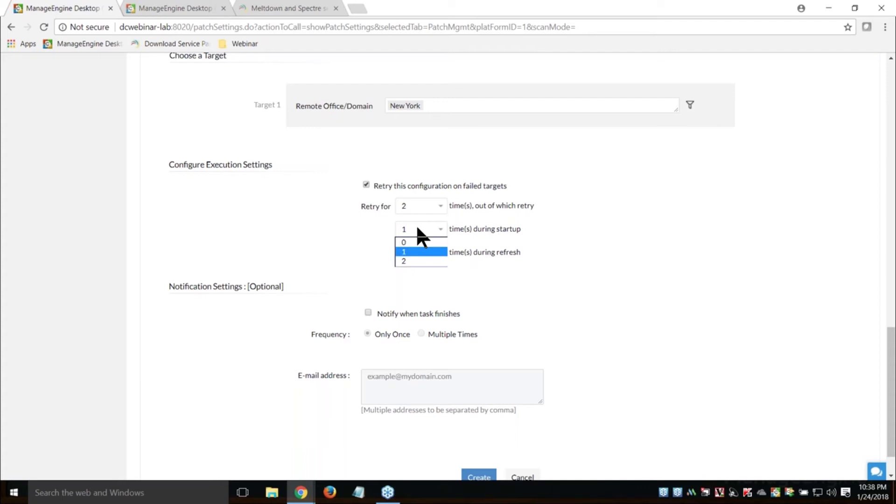
{"action": "left_click", "coordinate": [418, 229]}
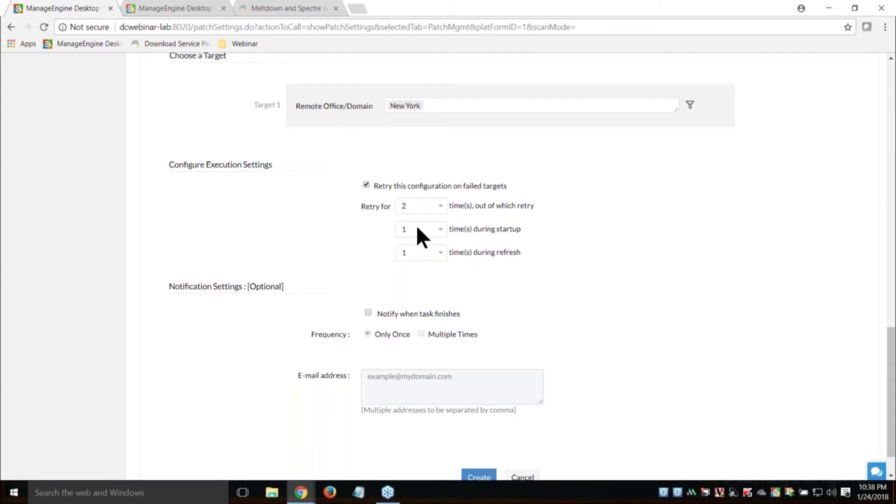
{"action": "left_click", "coordinate": [418, 229]}
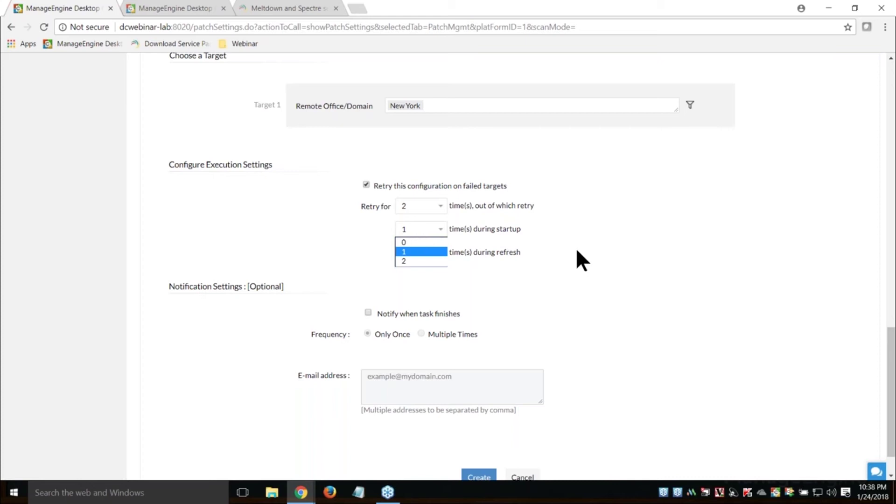
{"action": "left_click", "coordinate": [530, 248]}
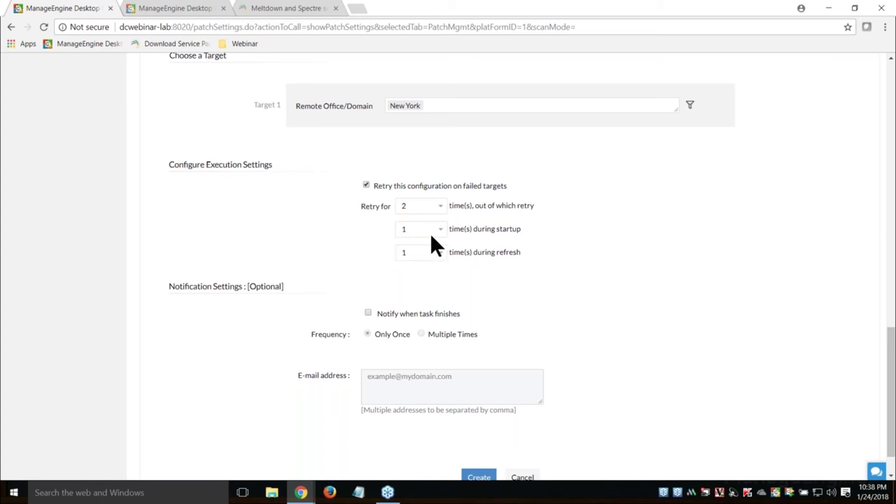
- Enable notification when the task finishes, with frequency Only Once, and open the e-mail address field for entry
{"action": "scroll", "coordinate": [469, 260], "scroll_direction": "down", "scroll_amount": 1}
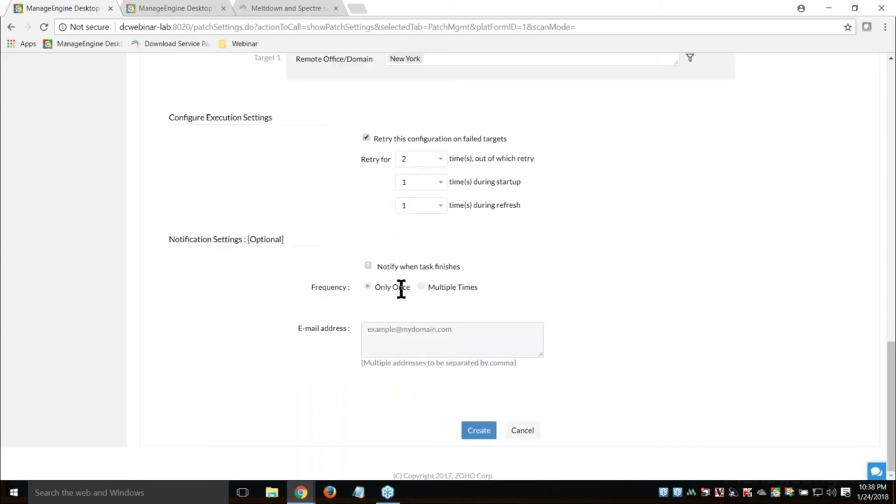
{"action": "left_click", "coordinate": [367, 266]}
{"action": "left_click", "coordinate": [445, 336]}
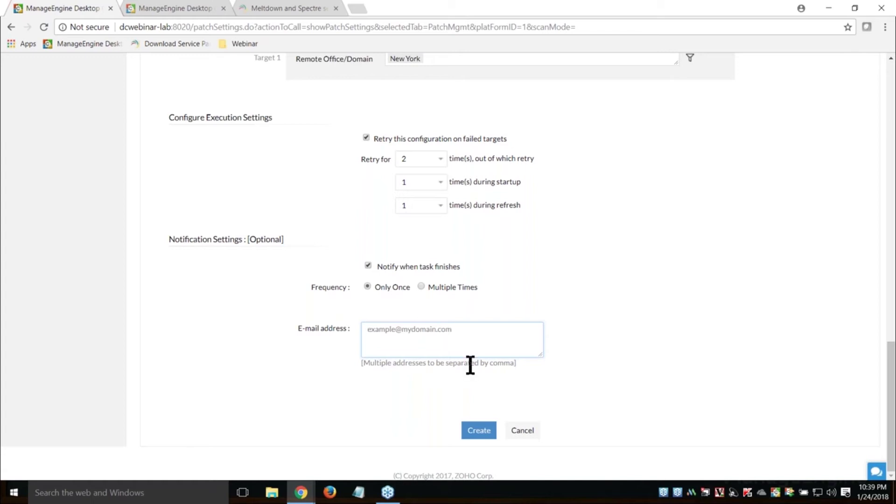
- Leave the new task unsaved and open the details of the existing Production Deployment -New York Site task
{"action": "scroll", "coordinate": [505, 379], "scroll_direction": "up", "scroll_amount": 7}
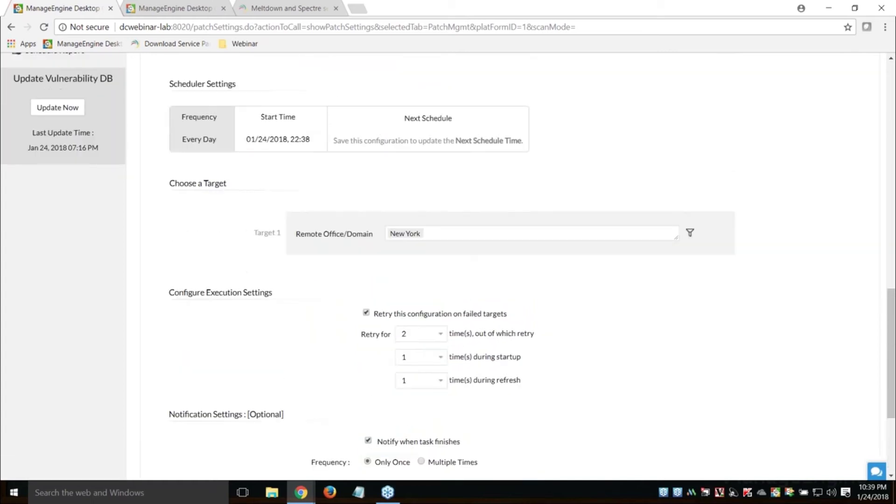
{"action": "scroll", "coordinate": [507, 380], "scroll_direction": "up", "scroll_amount": 4}
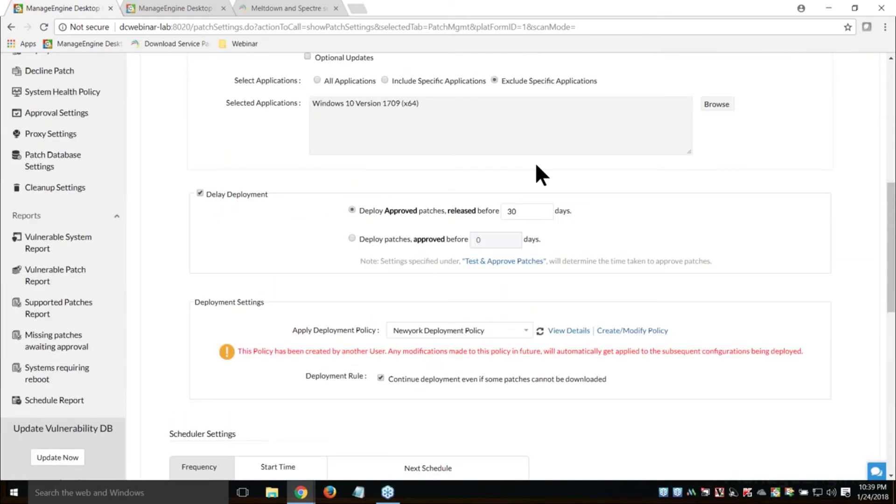
{"action": "scroll", "coordinate": [544, 229], "scroll_direction": "up", "scroll_amount": 3}
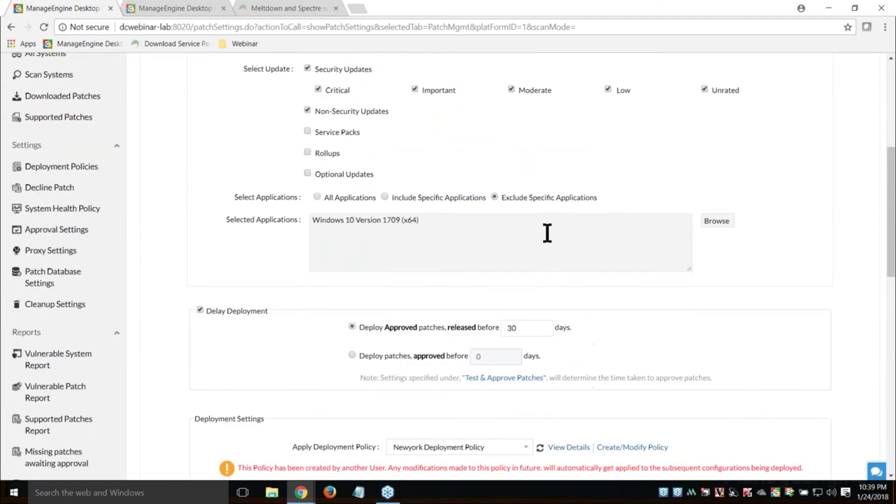
{"action": "scroll", "coordinate": [548, 233], "scroll_direction": "up", "scroll_amount": 3}
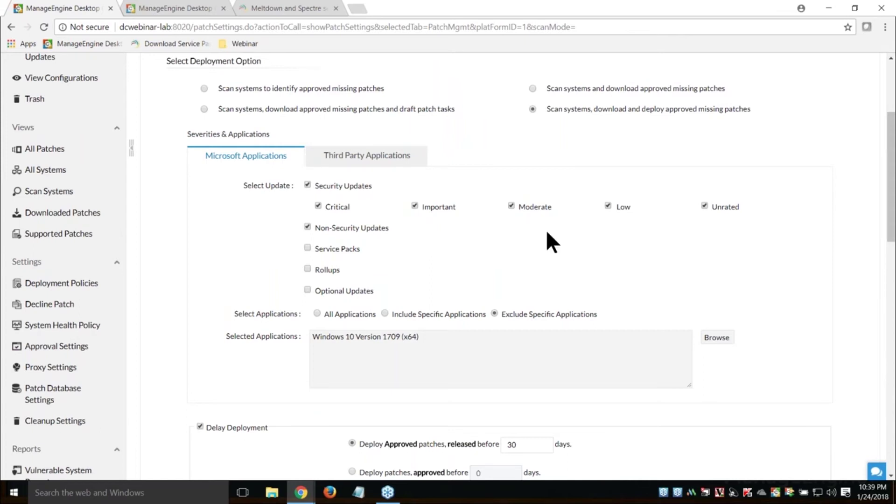
{"action": "scroll", "coordinate": [547, 232], "scroll_direction": "up", "scroll_amount": 3}
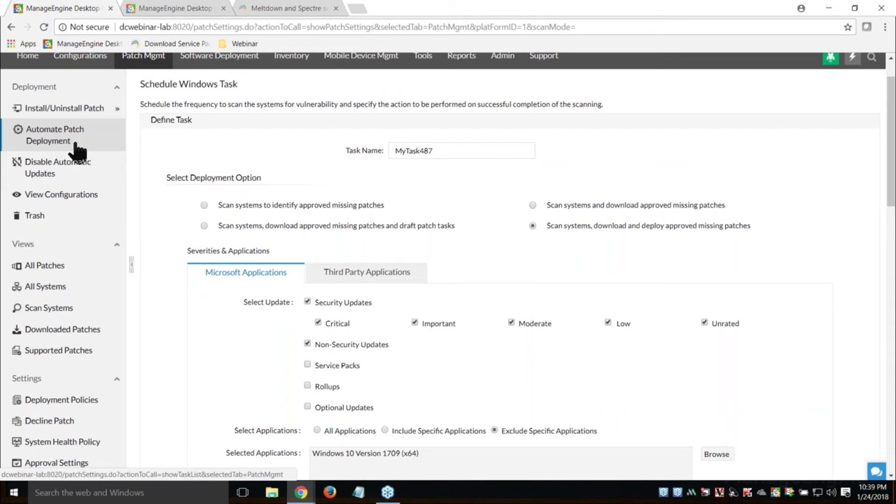
{"action": "left_click", "coordinate": [76, 149]}
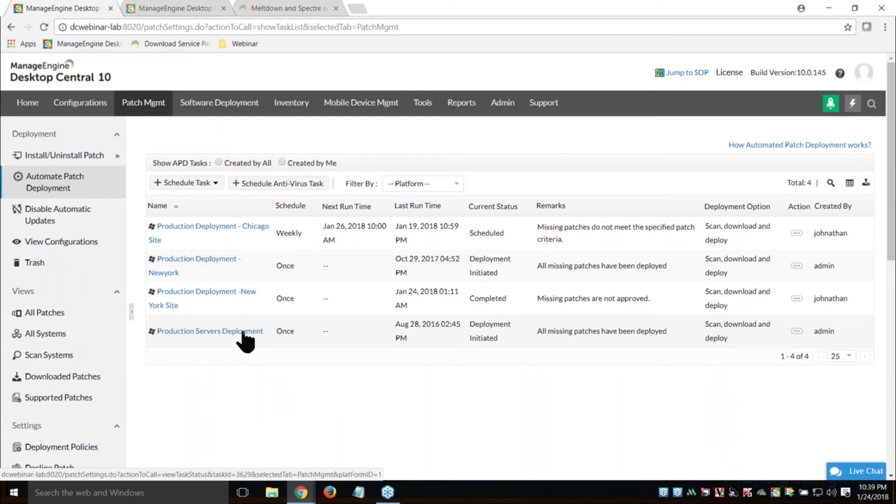
{"action": "left_click", "coordinate": [245, 299]}
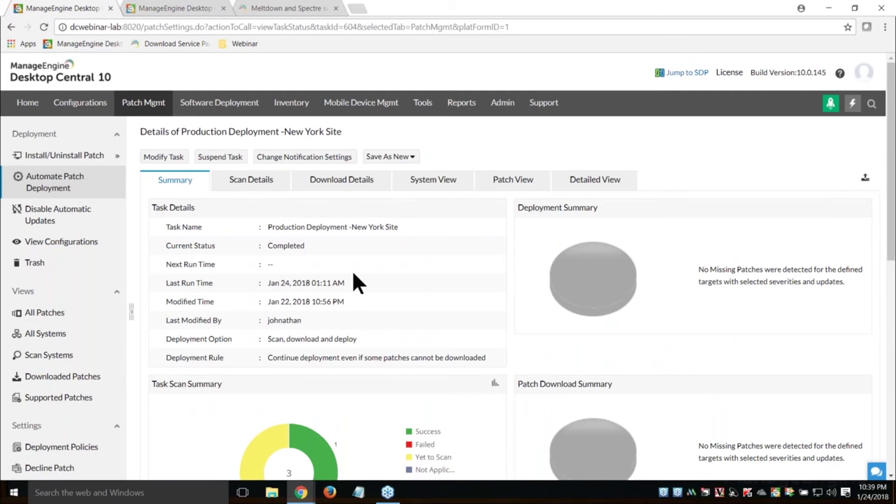
- Review the deployment task's summary and list the systems with scan status Success from the Task Scan Summary
{"action": "scroll", "coordinate": [351, 271], "scroll_direction": "down", "scroll_amount": 1}
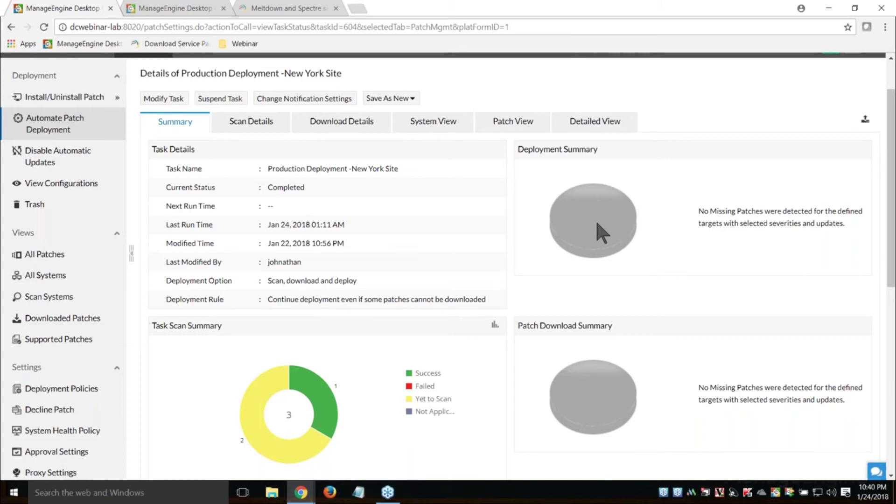
{"action": "scroll", "coordinate": [601, 232], "scroll_direction": "down", "scroll_amount": 2}
{"action": "mouse_move", "coordinate": [320, 293]}
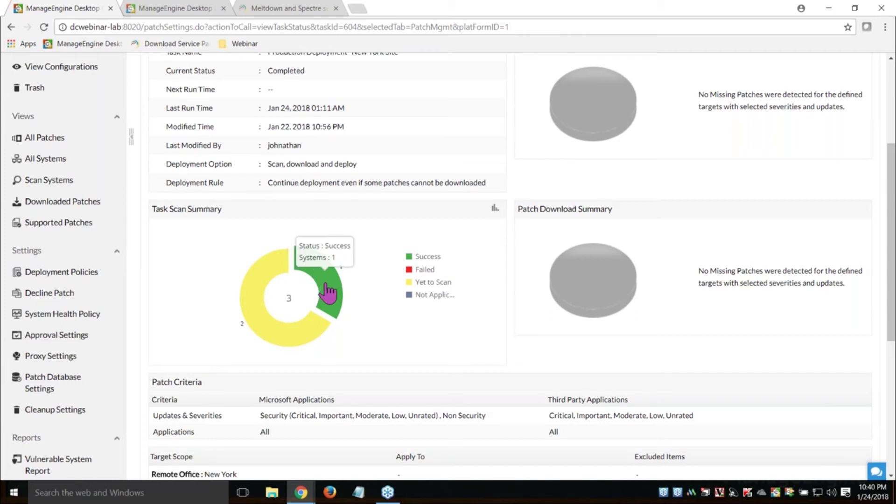
{"action": "left_click", "coordinate": [326, 283]}
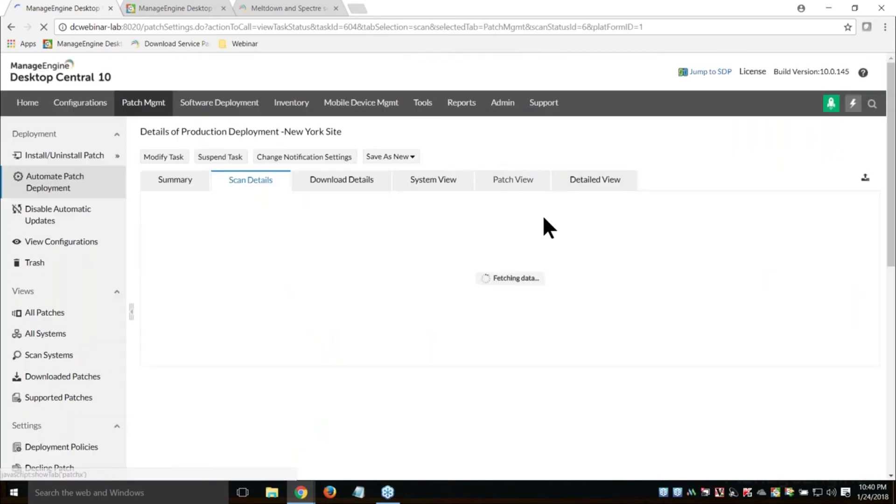
{"action": "scroll", "coordinate": [548, 258], "scroll_direction": "down", "scroll_amount": 1}
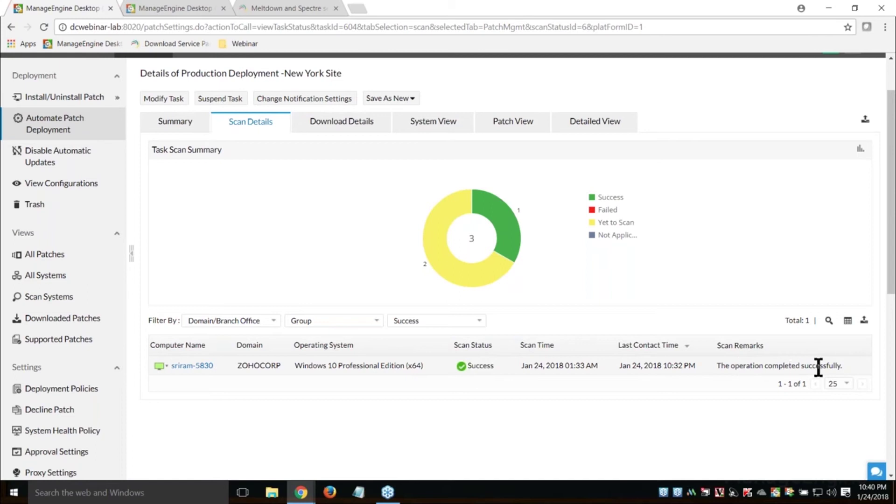
- List the task's systems that are Yet to Scan and view the scan remarks for DC-2K8R2-64-1
{"action": "mouse_move", "coordinate": [468, 287]}
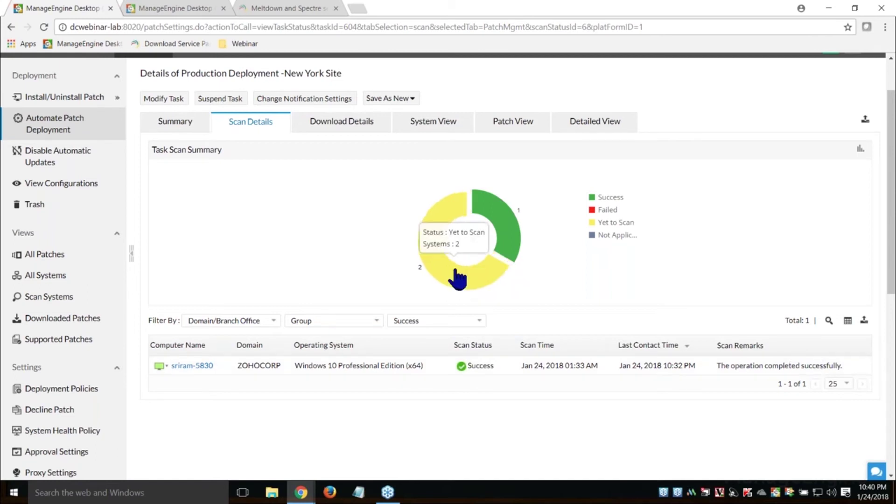
{"action": "left_click", "coordinate": [457, 279]}
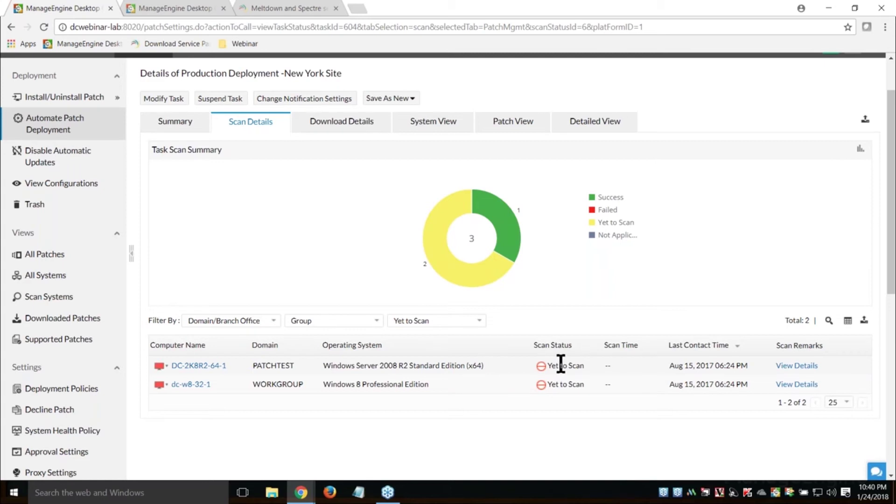
{"action": "left_click", "coordinate": [806, 366]}
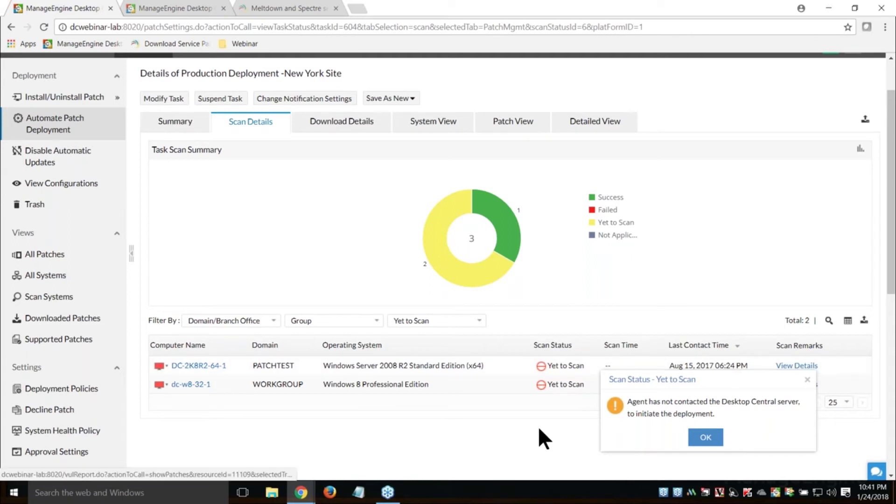
{"action": "left_click", "coordinate": [699, 434]}
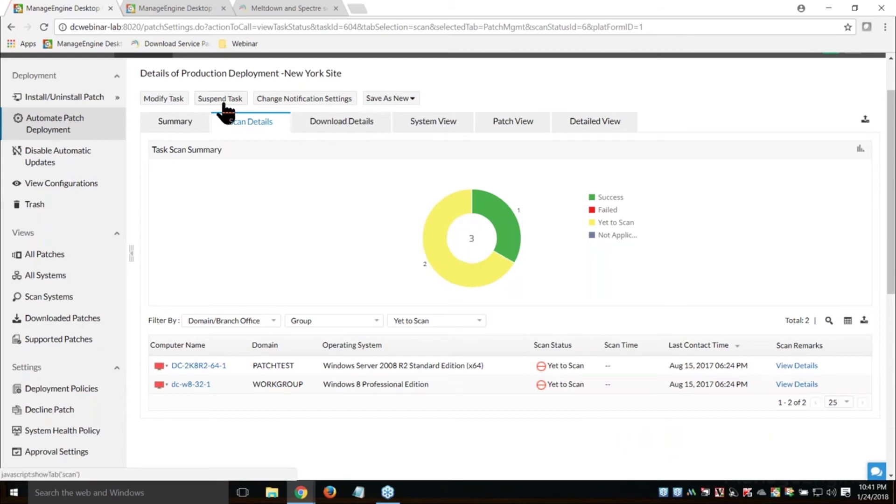
- Open the New York Site task for modification, review its settings from deployment option to notifications, and return without saving
{"action": "left_click", "coordinate": [157, 98]}
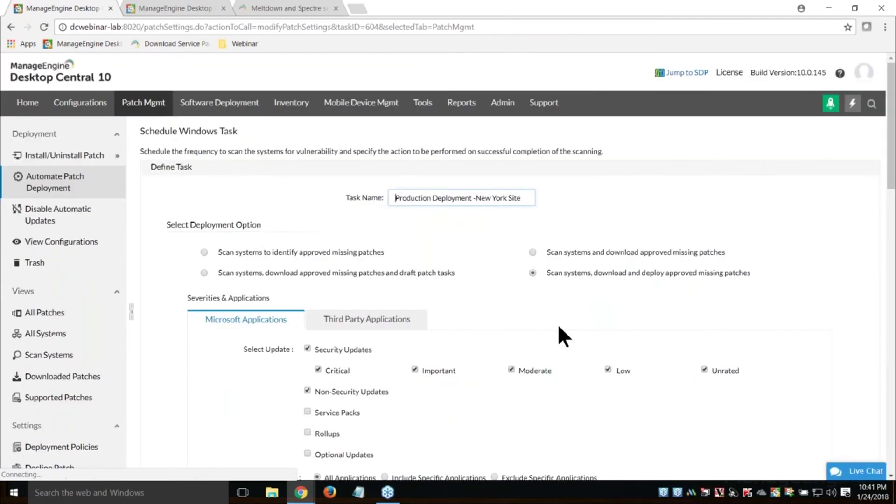
{"action": "scroll", "coordinate": [558, 325], "scroll_direction": "down", "scroll_amount": 2}
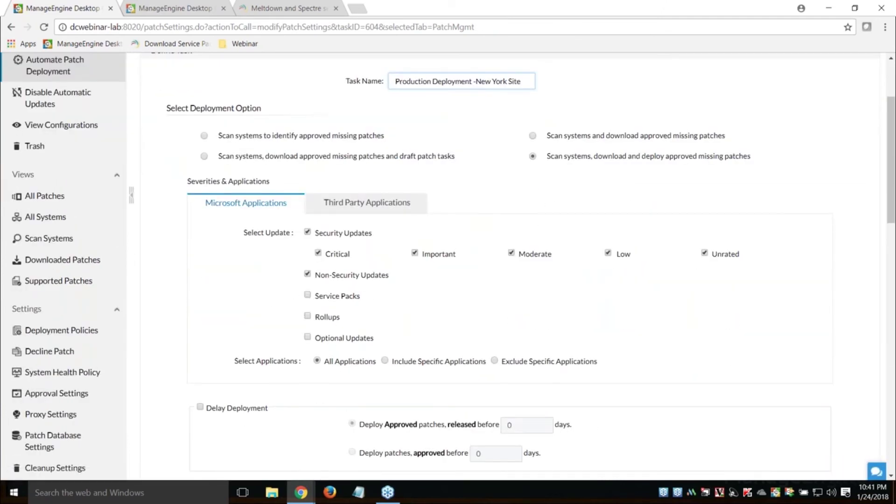
{"action": "scroll", "coordinate": [533, 312], "scroll_direction": "down", "scroll_amount": 3}
{"action": "scroll", "coordinate": [536, 320], "scroll_direction": "down", "scroll_amount": 1}
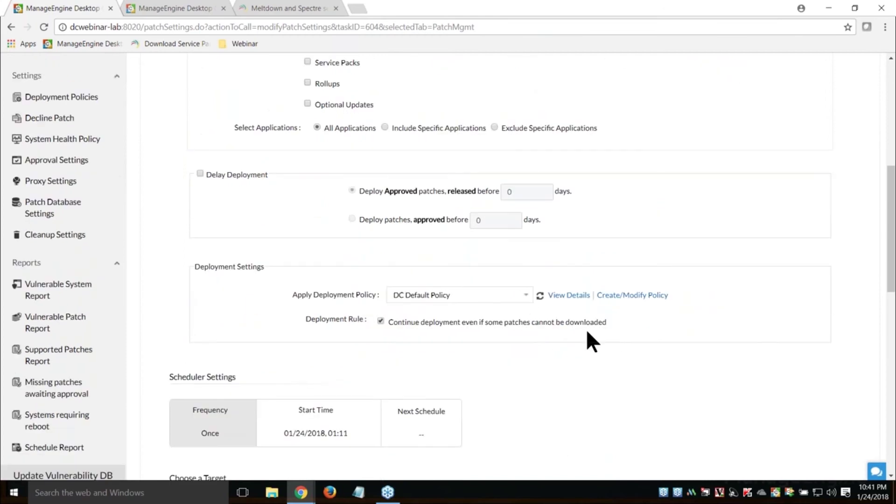
{"action": "scroll", "coordinate": [586, 329], "scroll_direction": "down", "scroll_amount": 5}
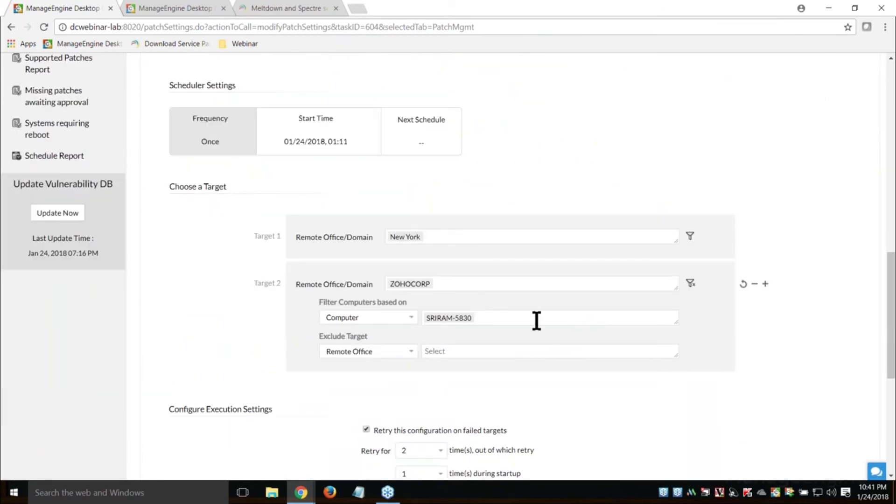
{"action": "scroll", "coordinate": [624, 358], "scroll_direction": "down", "scroll_amount": 5}
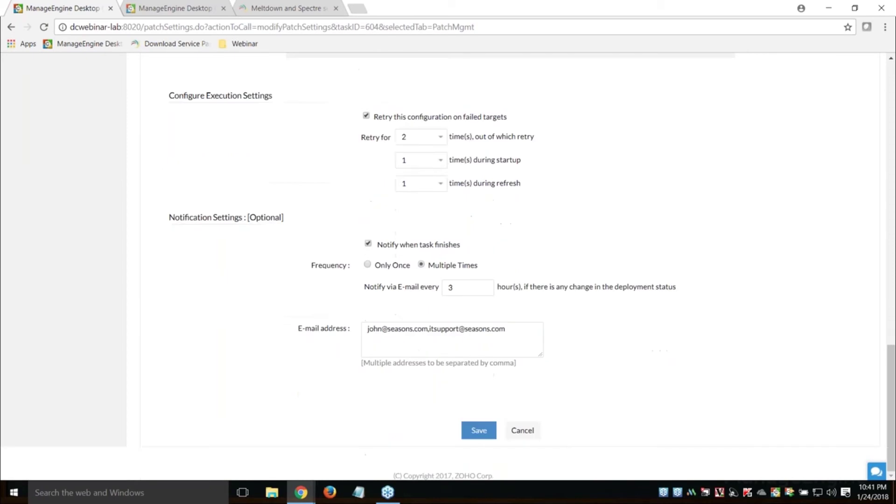
{"action": "left_click", "coordinate": [9, 29]}
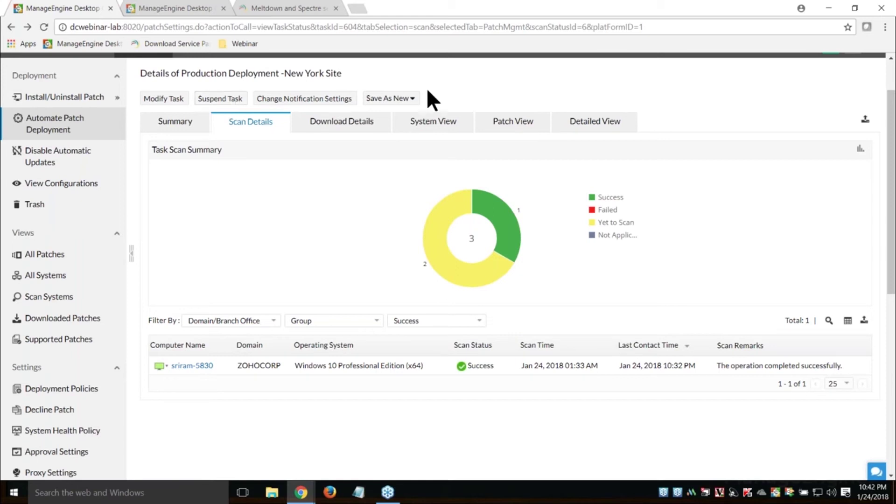
- Check the task's Save As New options and view its per-system deployment status
{"action": "left_click", "coordinate": [410, 100]}
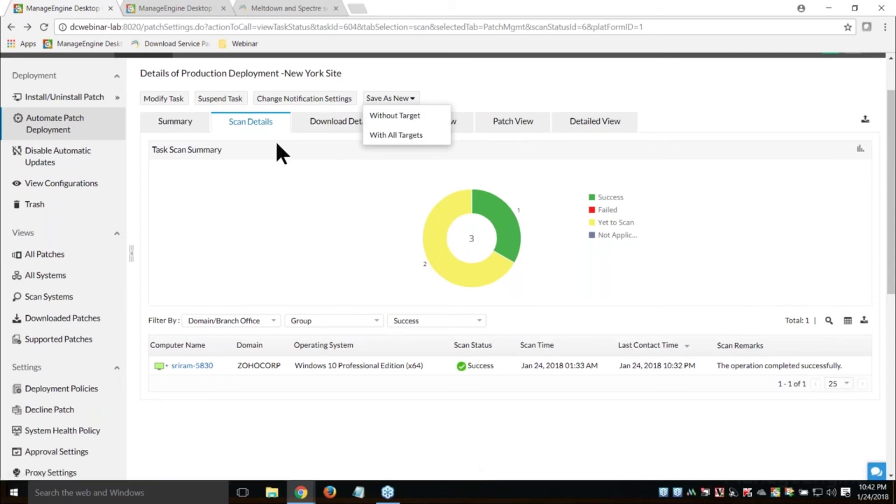
{"action": "left_click", "coordinate": [296, 210]}
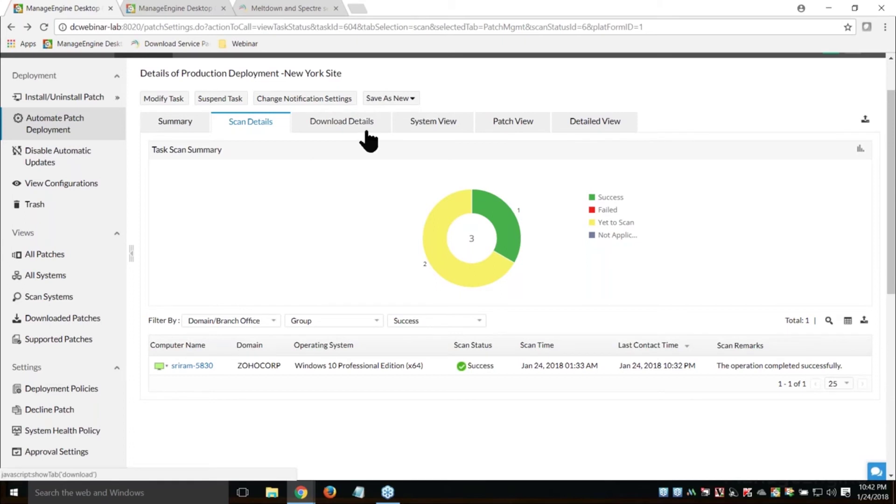
{"action": "left_click", "coordinate": [434, 130]}
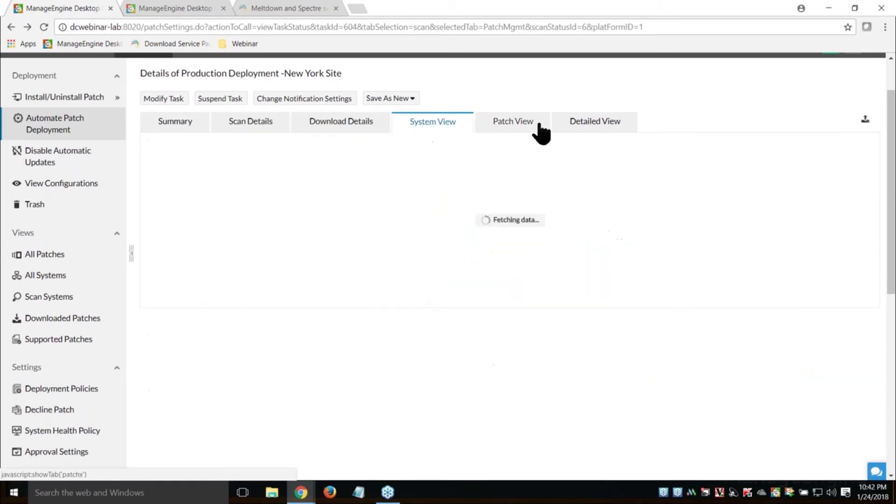
{"action": "left_click", "coordinate": [529, 133]}
{"action": "left_click", "coordinate": [443, 133]}
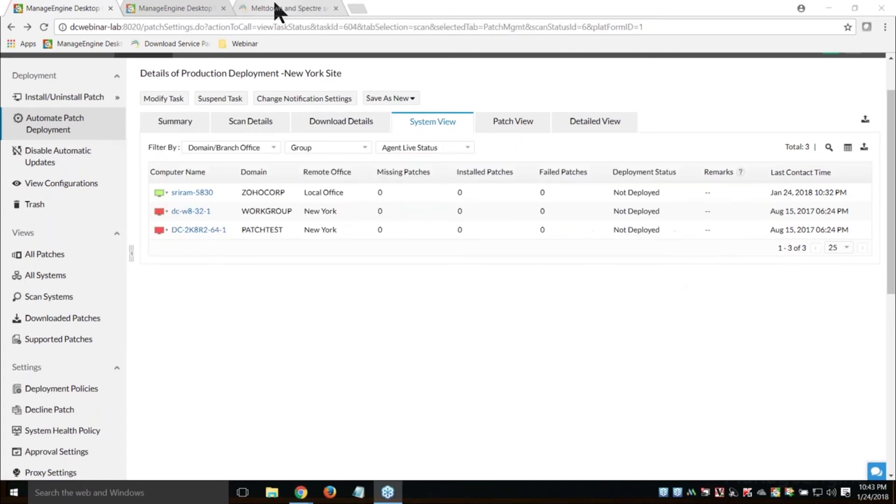
- Switch to the full-screen presentation and advance to the APD Insight slide
{"action": "key", "text": "alt+Tab"}
{"action": "key", "text": "alt+Tab"}
{"action": "key", "text": "alt+Tab"}
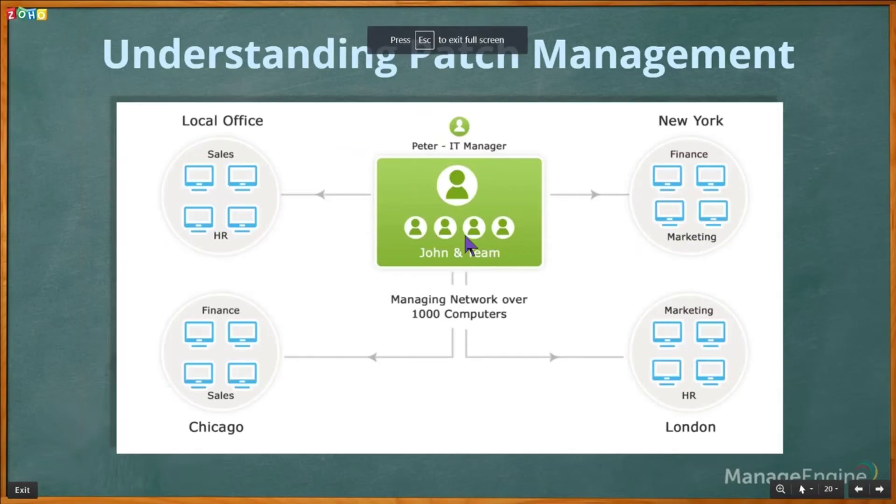
{"action": "key", "text": "Right"}
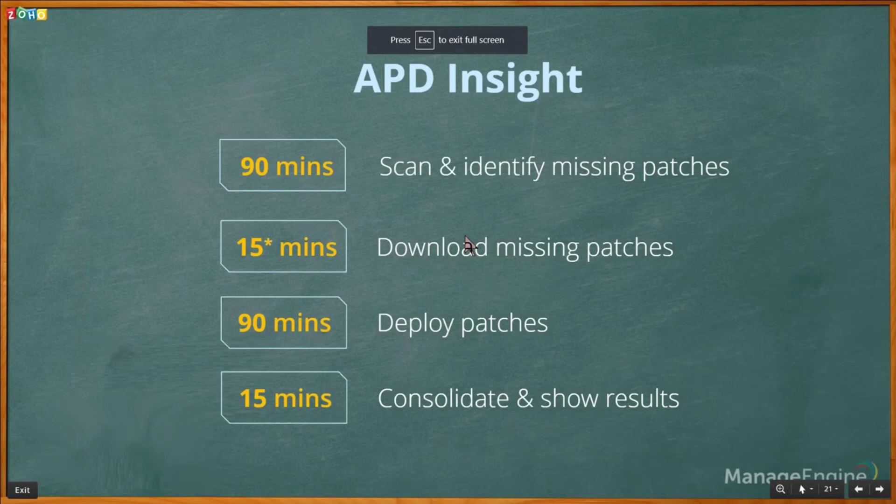
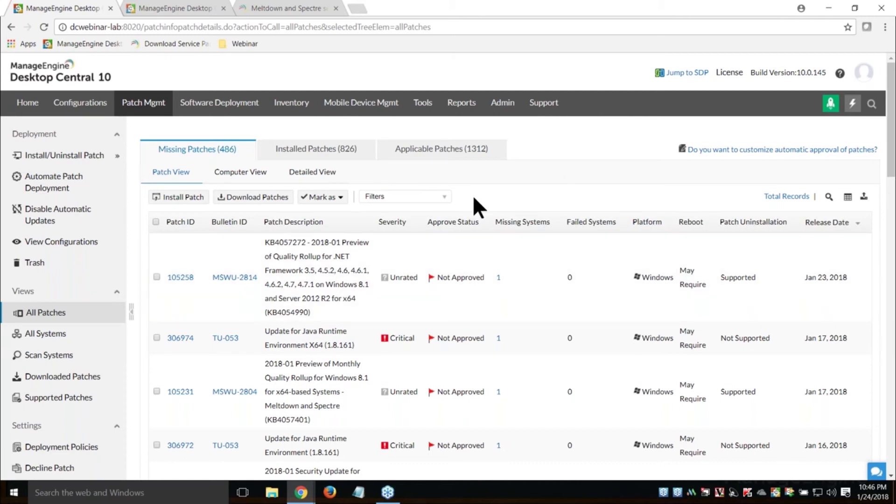
- Filter the missing patches by Meltdown and view the details of the system missing patch 23659
{"action": "left_click", "coordinate": [402, 198]}
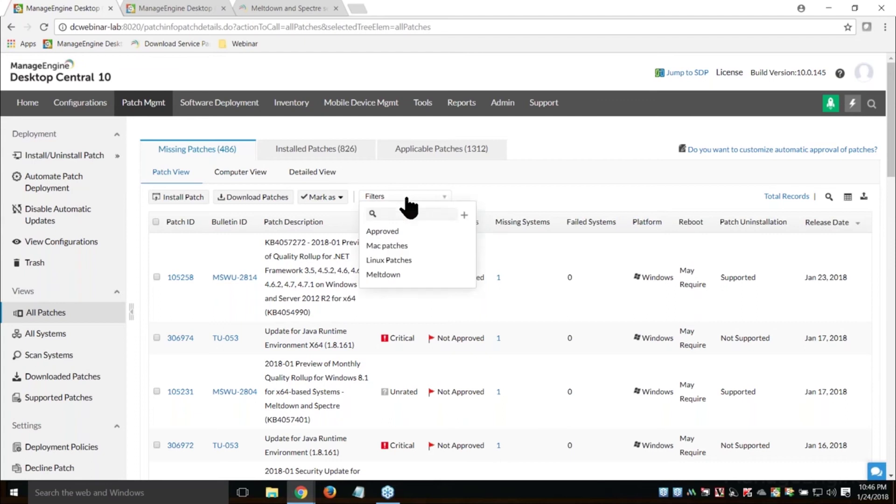
{"action": "left_click", "coordinate": [384, 275]}
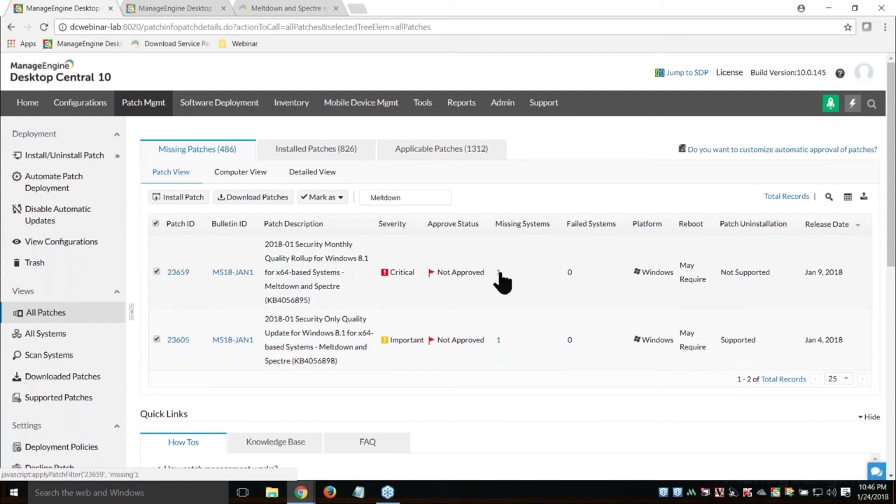
{"action": "left_click", "coordinate": [498, 273]}
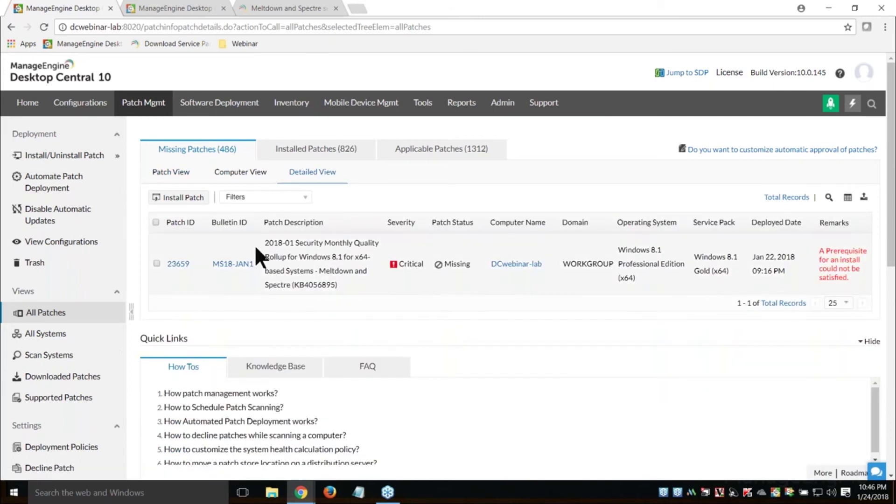
- Return to the list of all missing patches and apply the Meltdown filter again
{"action": "left_click", "coordinate": [10, 27]}
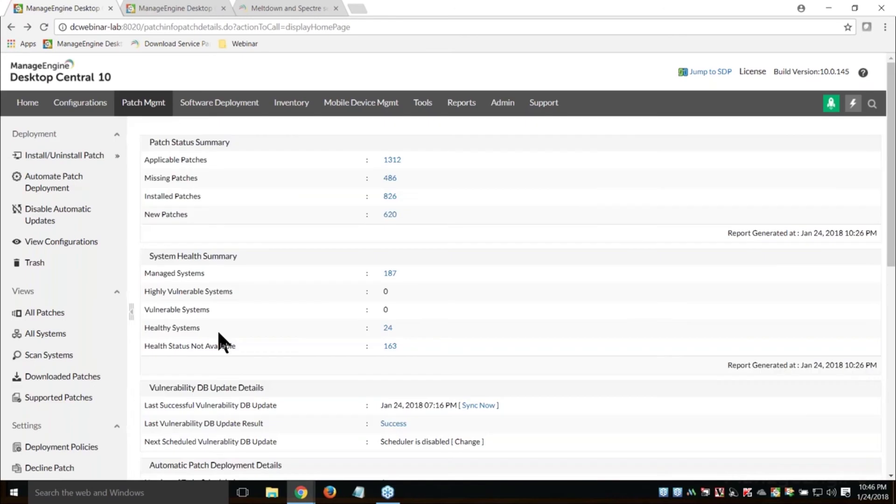
{"action": "left_click", "coordinate": [66, 317]}
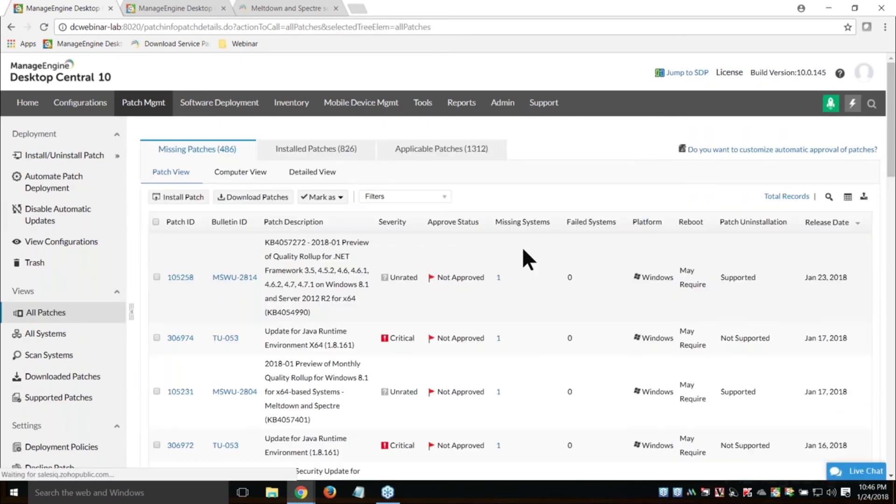
{"action": "left_click", "coordinate": [417, 197]}
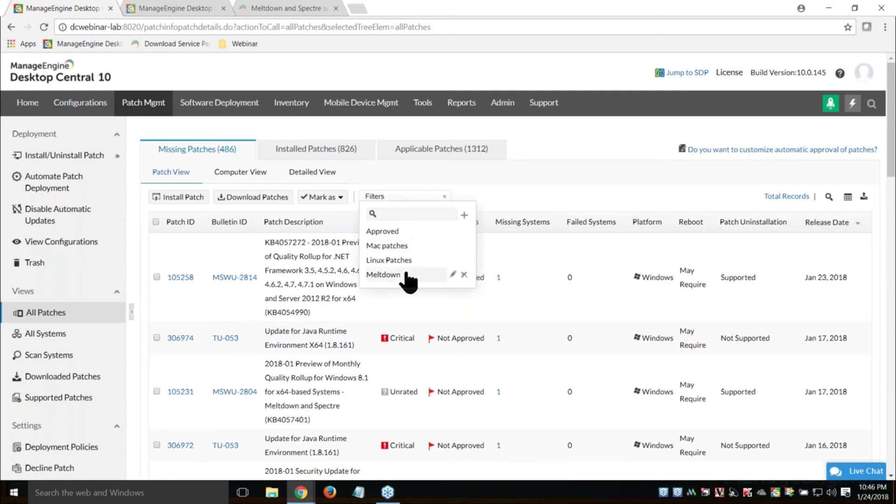
{"action": "left_click", "coordinate": [383, 275]}
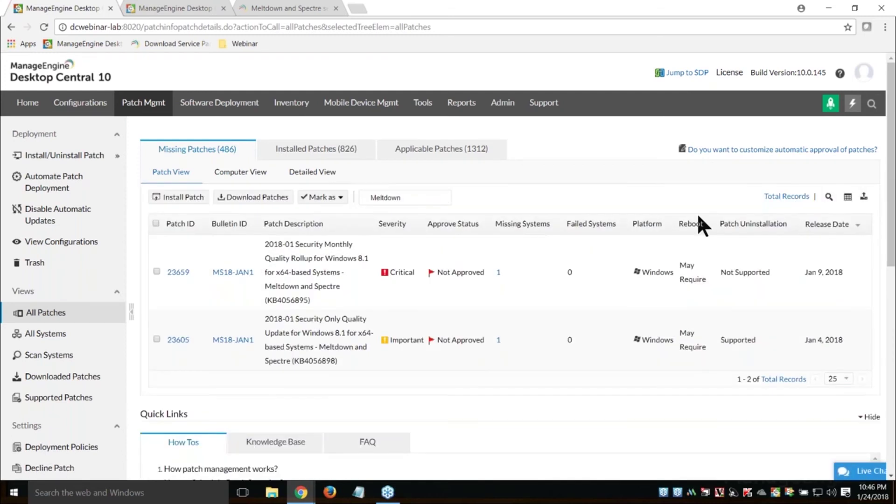
- Review the columns available for the missing patches table and save the column selection
{"action": "left_click", "coordinate": [848, 197]}
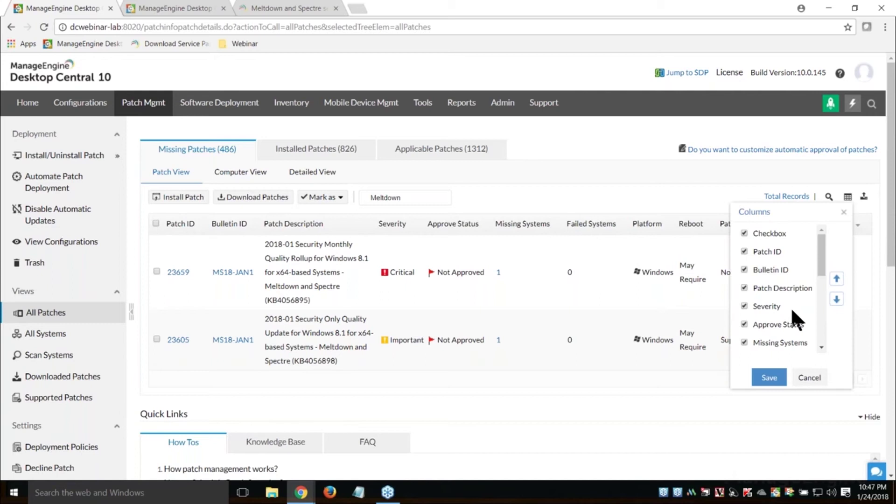
{"action": "scroll", "coordinate": [792, 311], "scroll_direction": "down", "scroll_amount": 5}
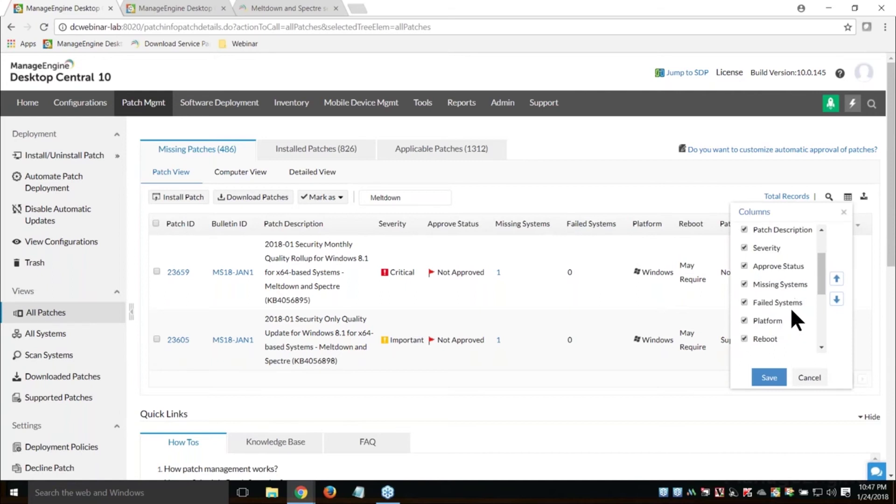
{"action": "scroll", "coordinate": [791, 310], "scroll_direction": "down", "scroll_amount": 3}
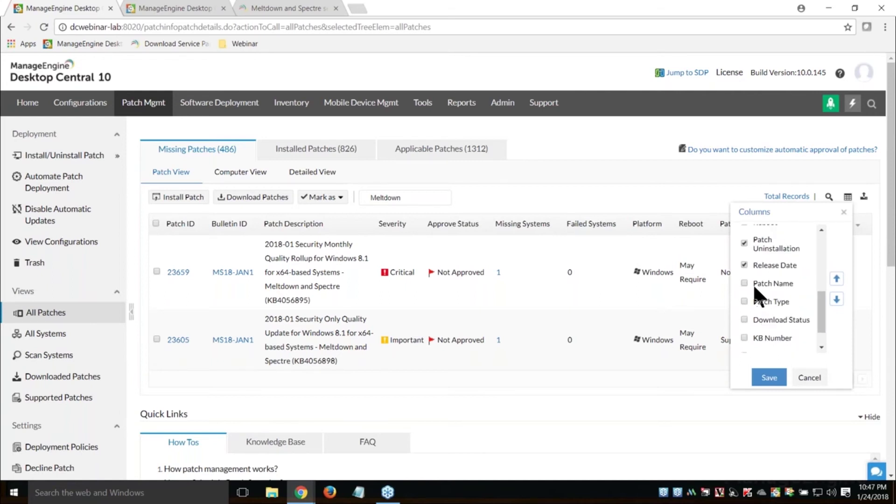
{"action": "scroll", "coordinate": [746, 302], "scroll_direction": "down", "scroll_amount": 2}
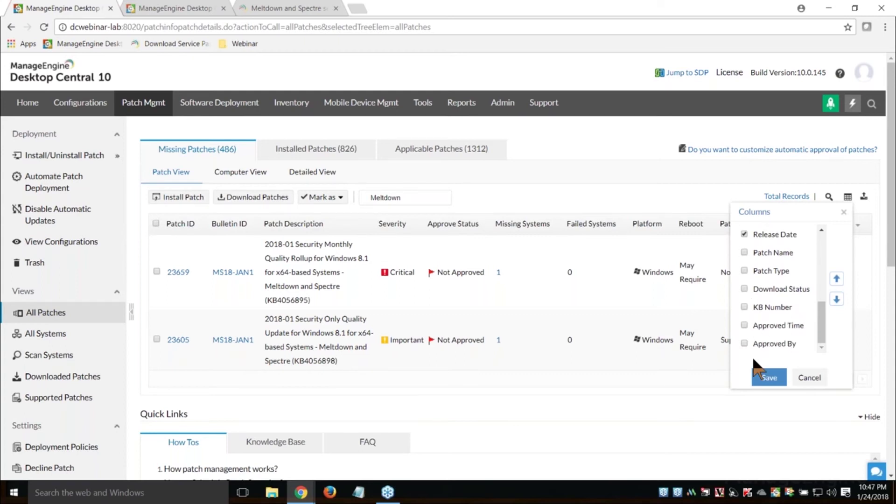
{"action": "left_click", "coordinate": [768, 378]}
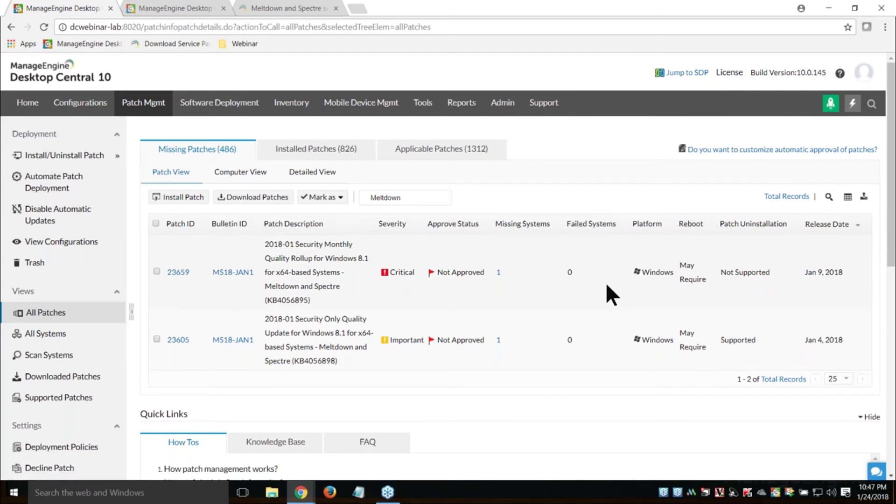
- Export the Meltdown-filtered missing patches as a PDF report, read through it, and close it
{"action": "left_click", "coordinate": [863, 199]}
{"action": "left_click", "coordinate": [835, 216]}
{"action": "left_click", "coordinate": [99, 470]}
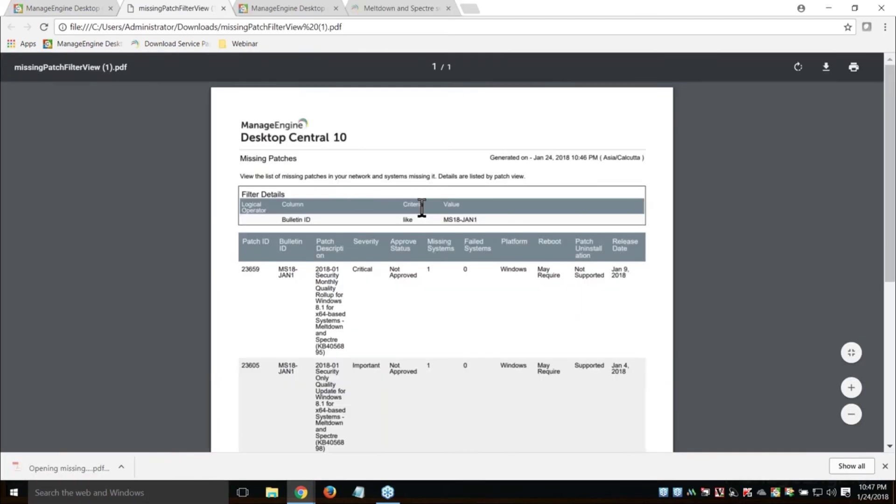
{"action": "scroll", "coordinate": [421, 208], "scroll_direction": "down", "scroll_amount": 1}
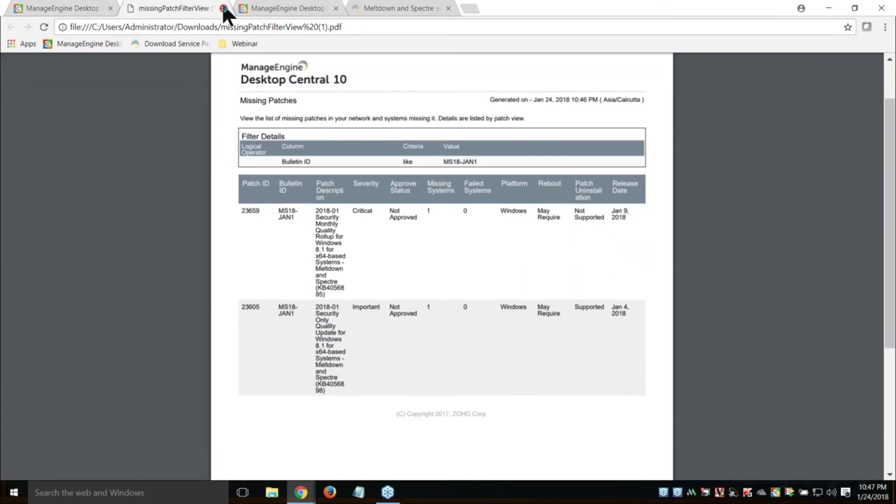
{"action": "left_click", "coordinate": [223, 9]}
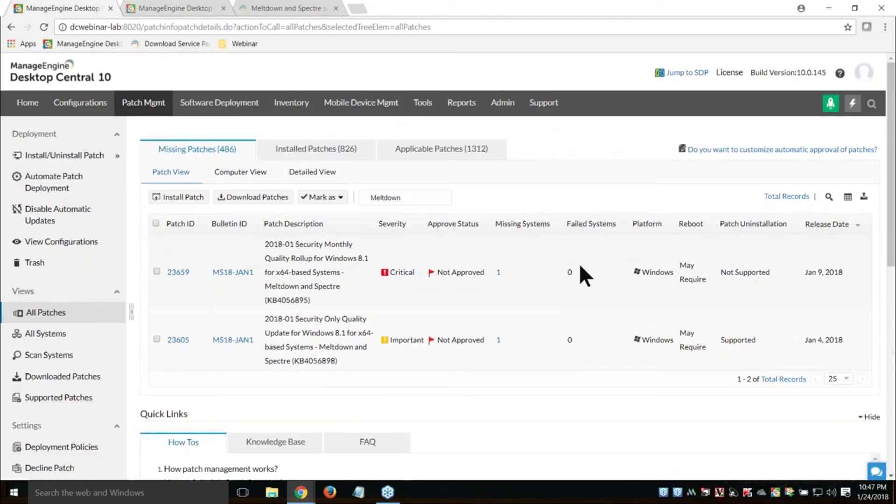
- View the lists of installed patches and applicable patches
{"action": "left_click", "coordinate": [310, 159]}
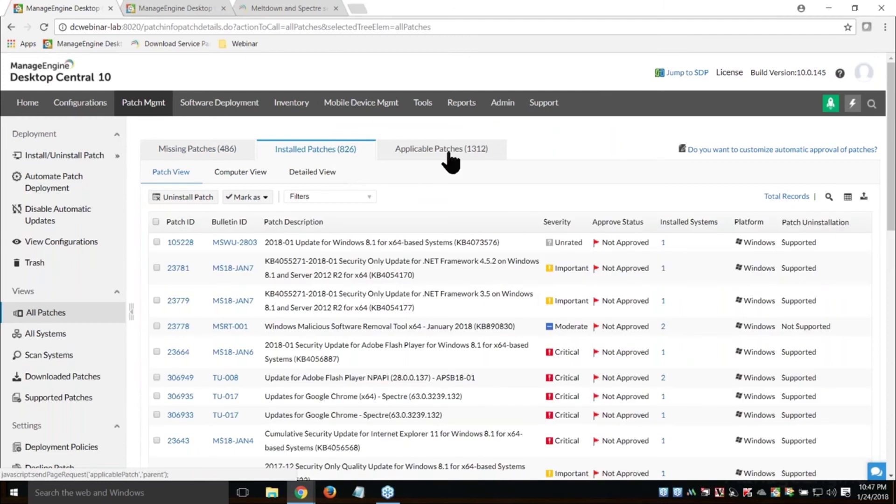
{"action": "left_click", "coordinate": [451, 159]}
{"action": "left_click", "coordinate": [326, 159]}
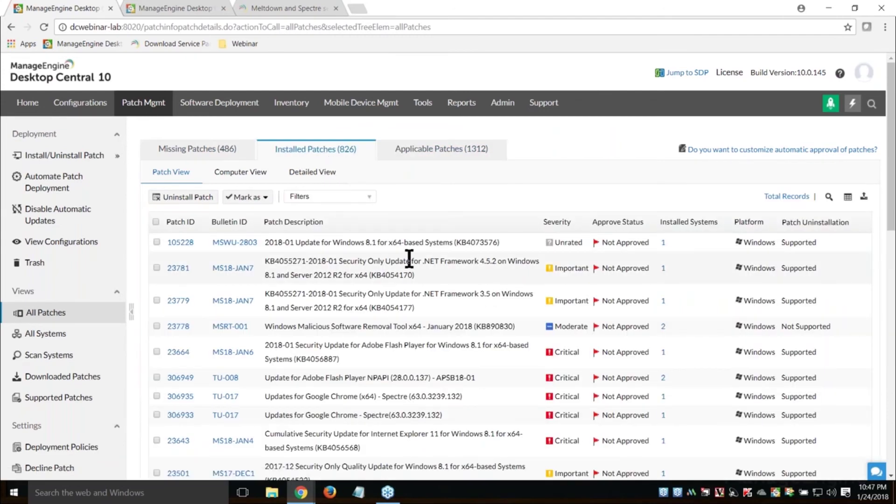
{"action": "left_click", "coordinate": [436, 149]}
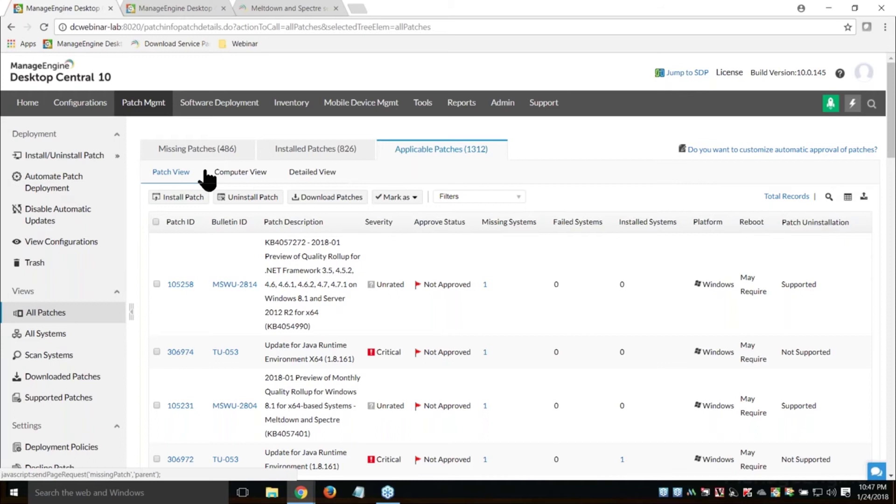
- Start an install configuration named Test for all missing patches matching the Meltdown filter
{"action": "left_click", "coordinate": [183, 150]}
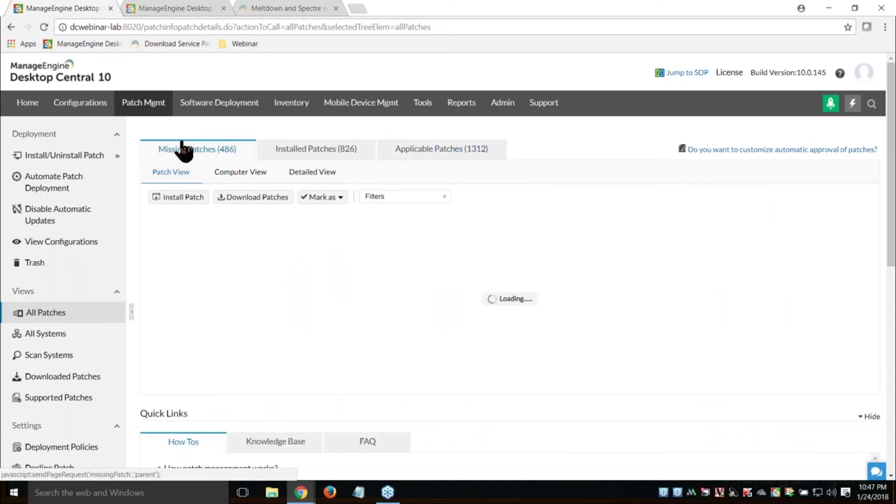
{"action": "left_click", "coordinate": [400, 198]}
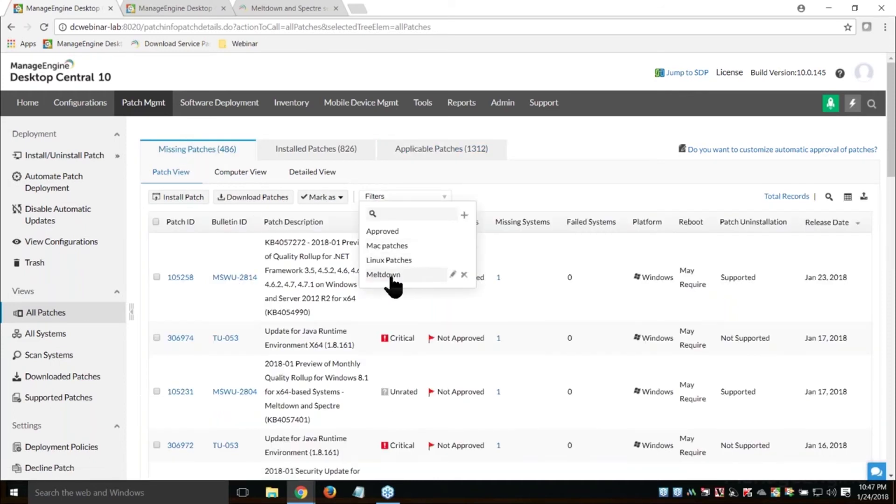
{"action": "left_click", "coordinate": [383, 275]}
{"action": "left_click", "coordinate": [156, 223]}
{"action": "left_click", "coordinate": [180, 200]}
{"action": "left_click_drag", "start_coordinate": [376, 203], "coordinate": [452, 203]}
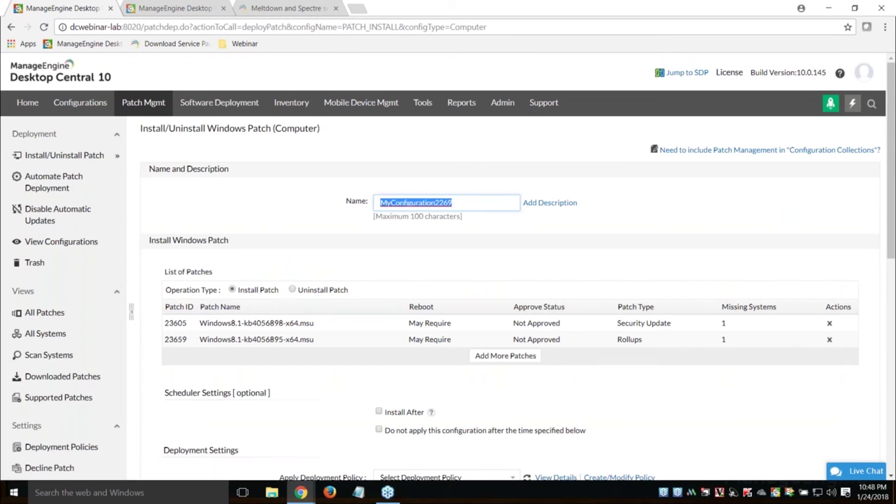
{"action": "type", "text": "Test"}
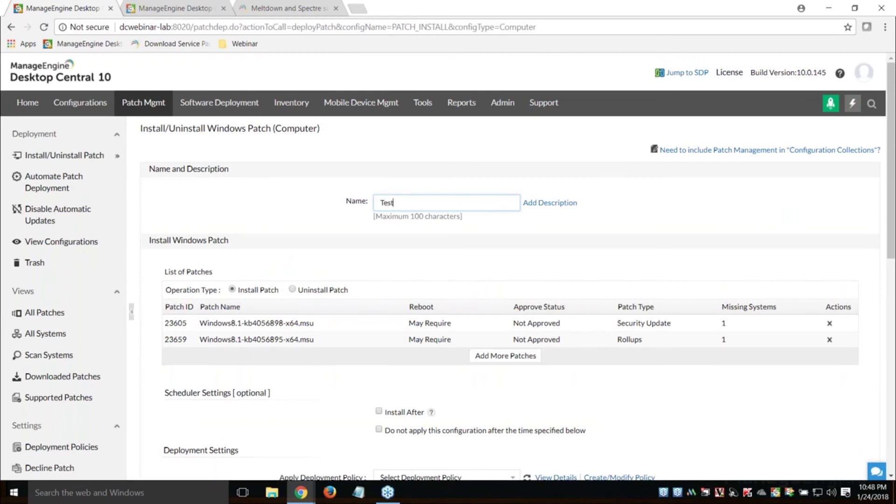
- Schedule the patch configuration to install after 2018-02-01 at 10:00
{"action": "scroll", "coordinate": [689, 271], "scroll_direction": "down", "scroll_amount": 4}
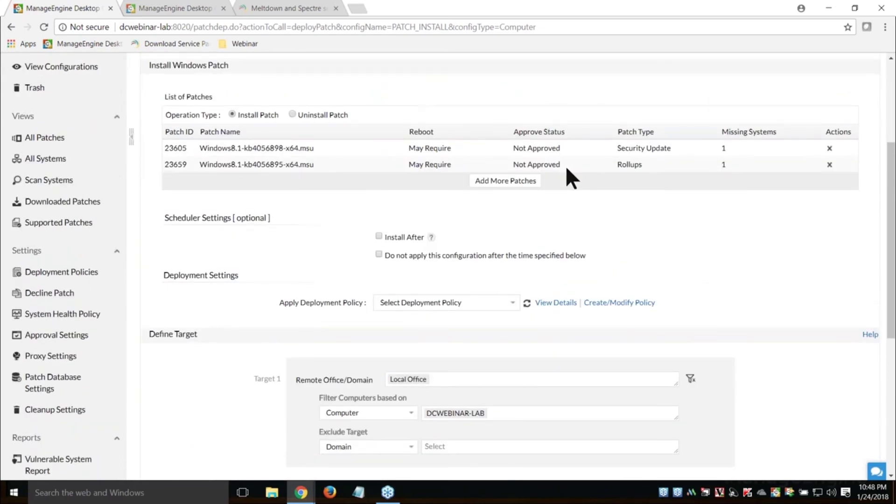
{"action": "scroll", "coordinate": [565, 166], "scroll_direction": "down", "scroll_amount": 1}
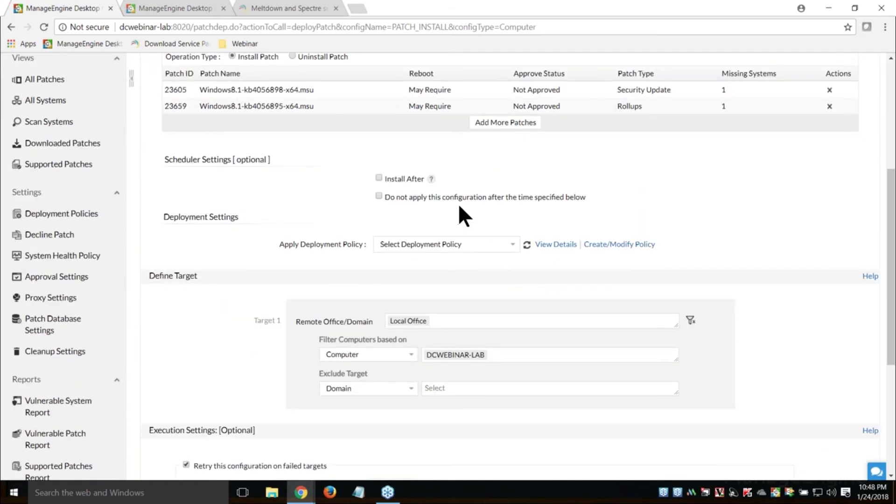
{"action": "left_click", "coordinate": [379, 178]}
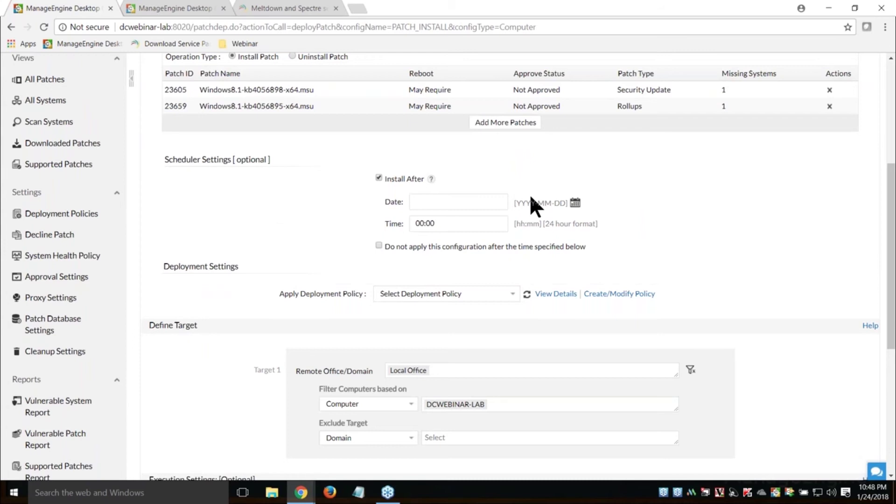
{"action": "left_click", "coordinate": [575, 204]}
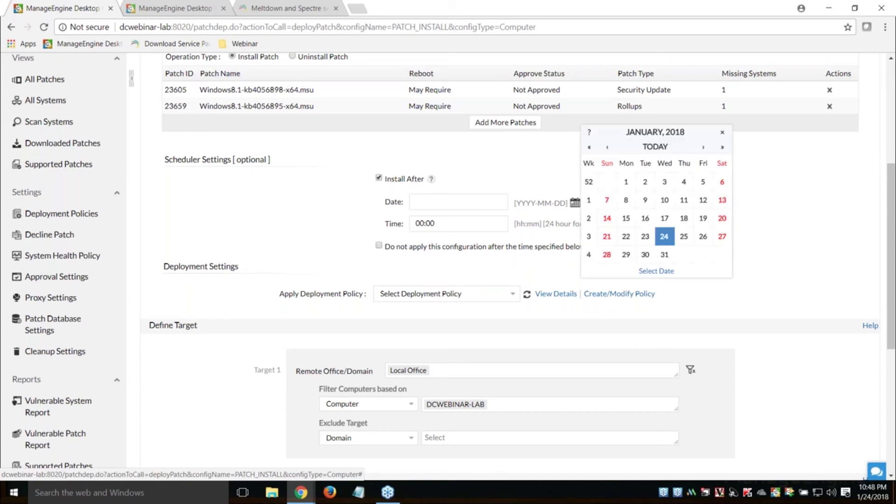
{"action": "left_click", "coordinate": [702, 146]}
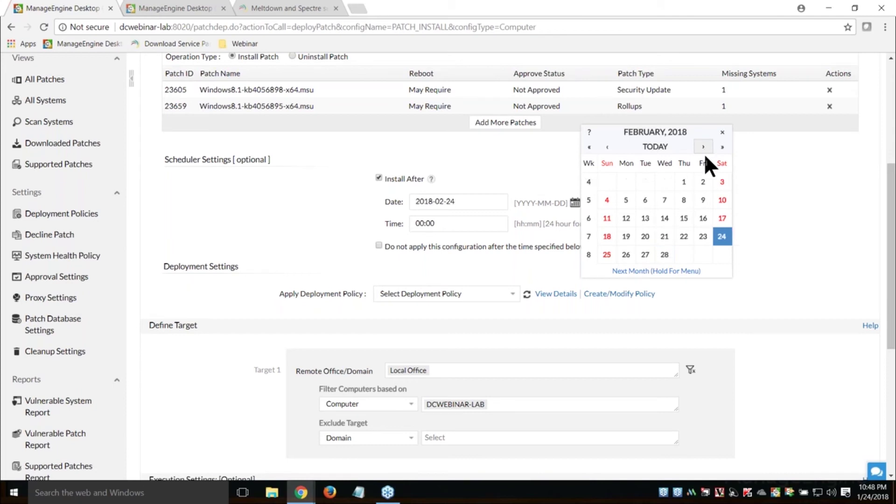
{"action": "left_click", "coordinate": [679, 182]}
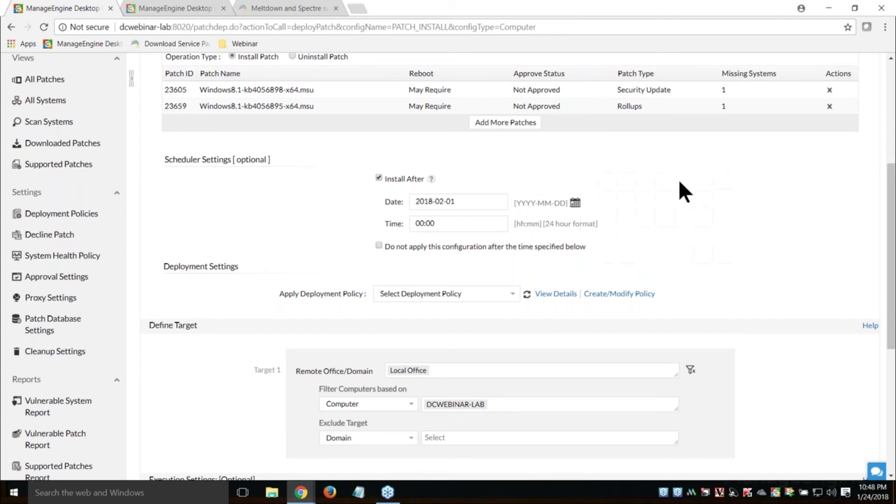
{"action": "double_click", "coordinate": [445, 224]}
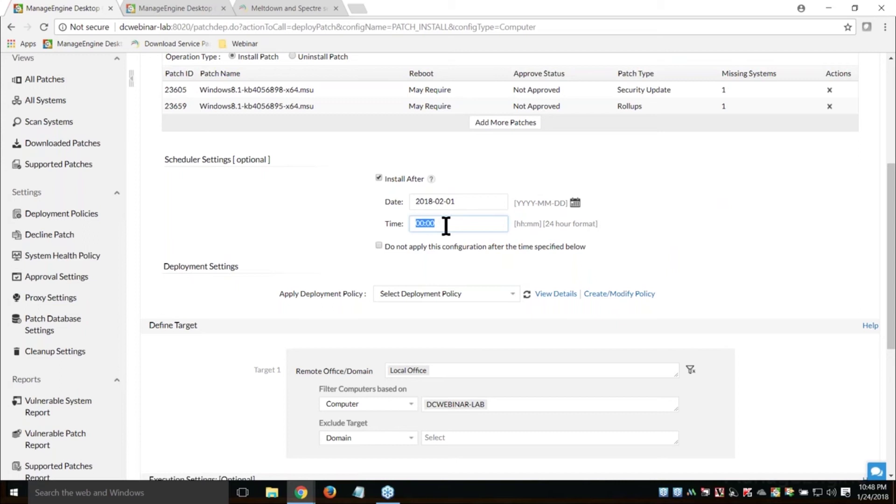
{"action": "key", "text": "BackSpace"}
{"action": "type", "text": "10:00"}
{"action": "left_click", "coordinate": [622, 243]}
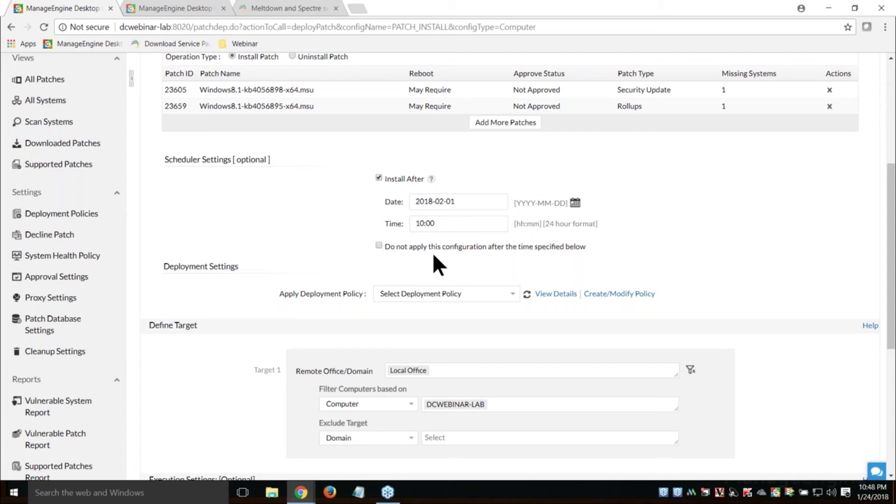
- Stop the configuration from being applied after a set time, with 2018-02-05 as its expiry date
{"action": "left_click", "coordinate": [379, 245]}
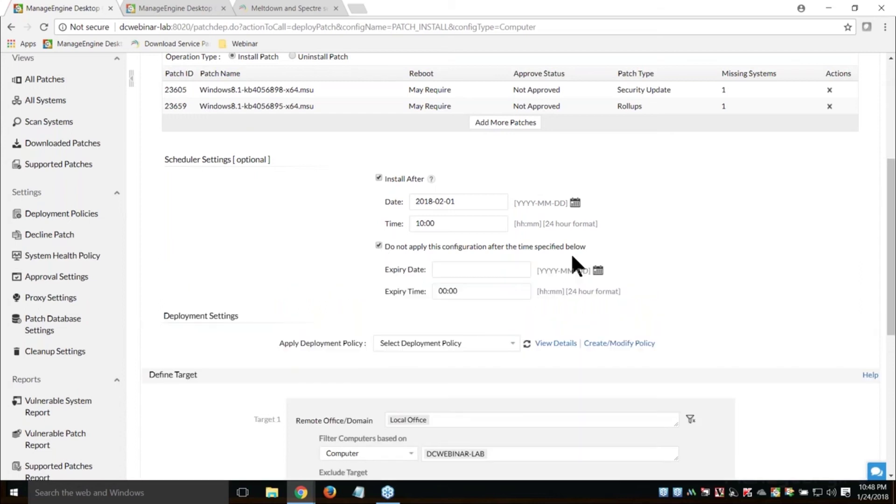
{"action": "left_click", "coordinate": [597, 271]}
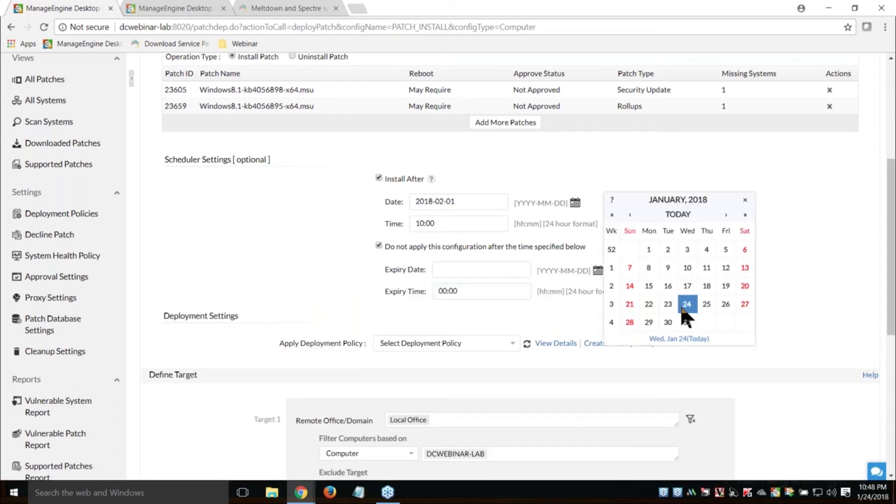
{"action": "left_click", "coordinate": [725, 214]}
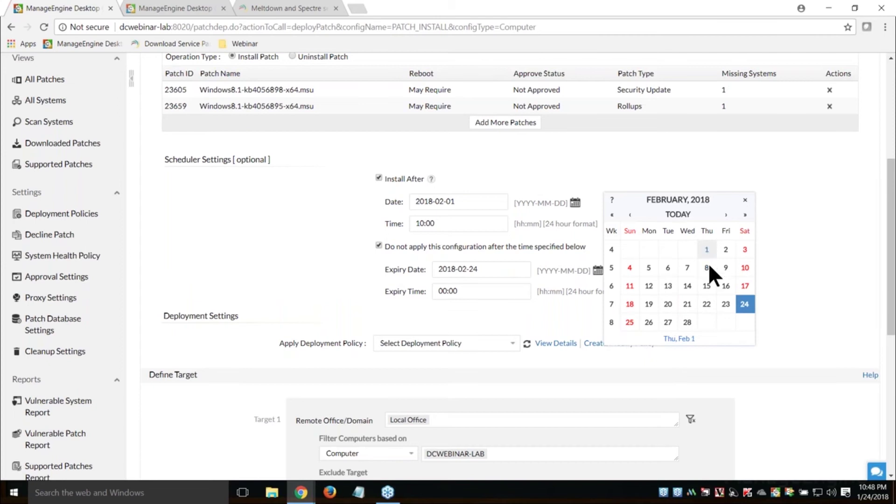
{"action": "left_click", "coordinate": [645, 267]}
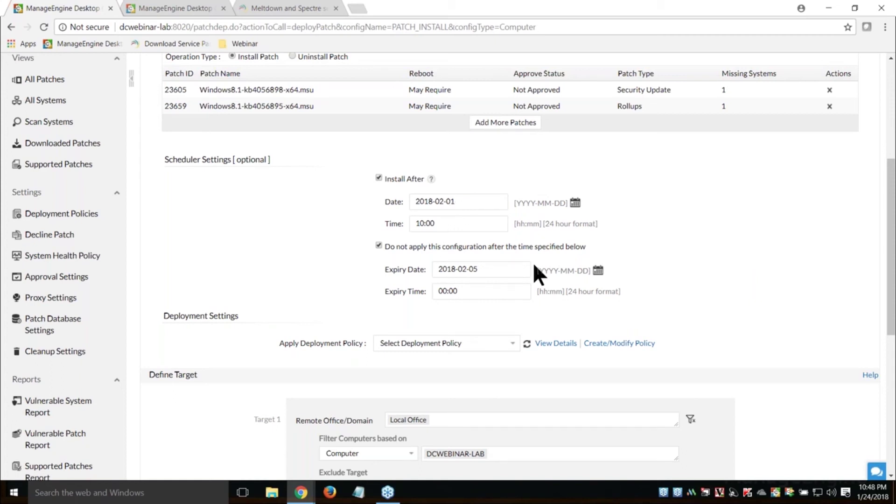
- View the deployment policies that can be applied to the Test configuration
{"action": "scroll", "coordinate": [532, 262], "scroll_direction": "down", "scroll_amount": 1}
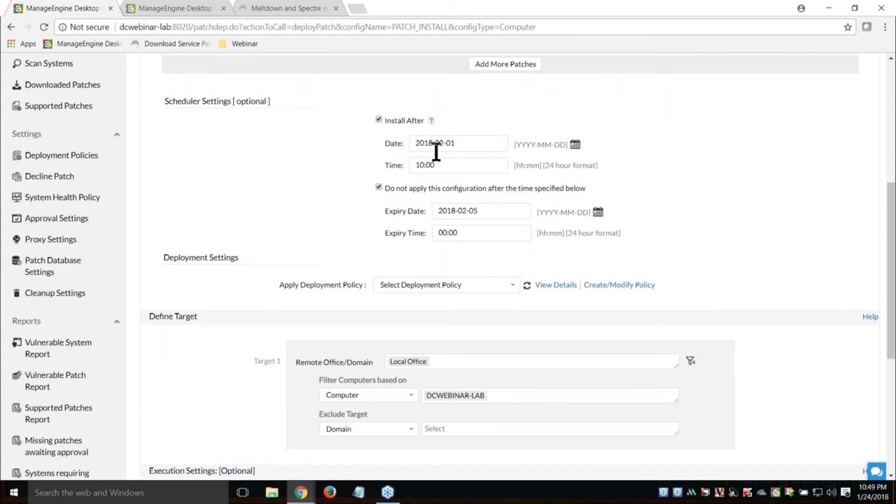
{"action": "scroll", "coordinate": [459, 234], "scroll_direction": "down", "scroll_amount": 1}
{"action": "left_click", "coordinate": [452, 228]}
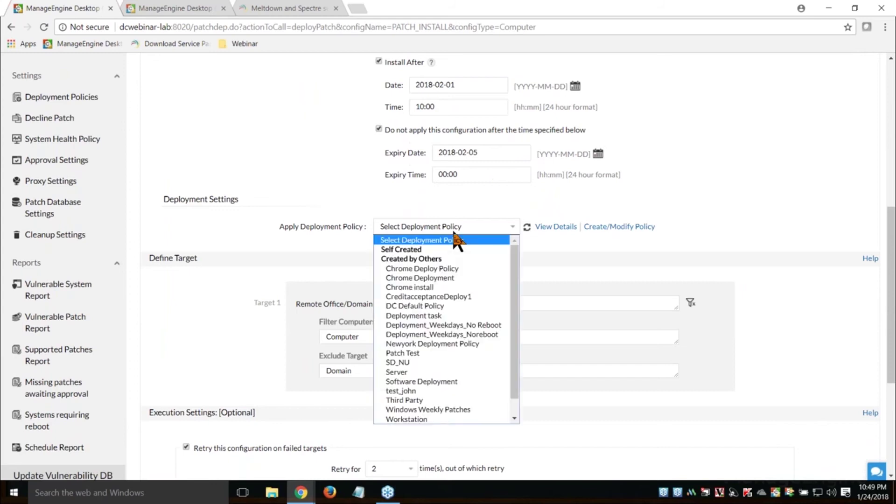
{"action": "left_click", "coordinate": [453, 233]}
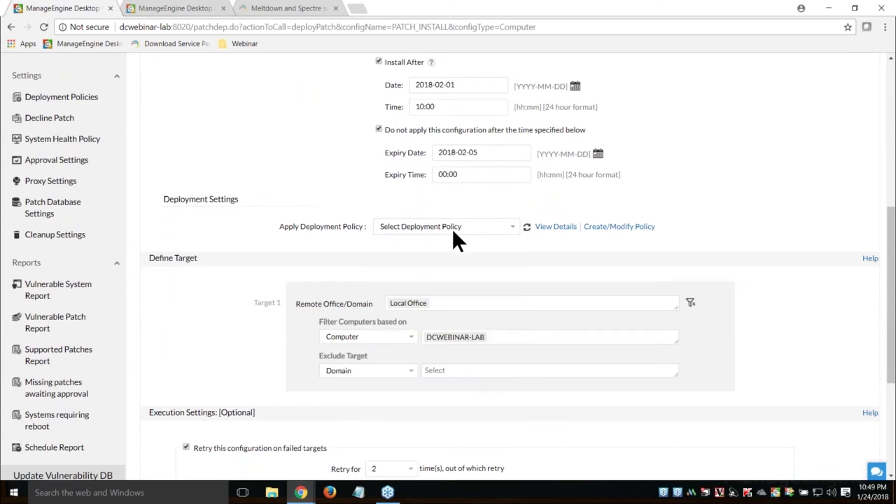
{"action": "scroll", "coordinate": [471, 223], "scroll_direction": "down", "scroll_amount": 1}
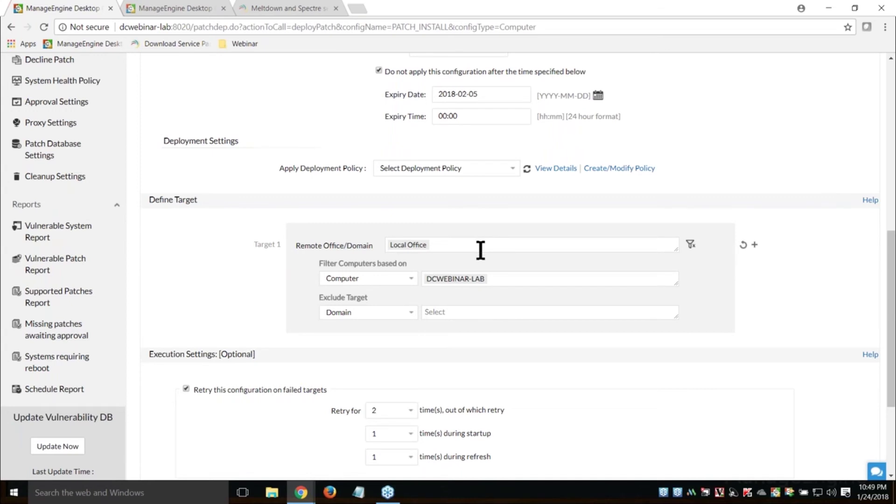
- Enable e-mail notification in the Test configuration's execution settings, below the retry options for failed targets
{"action": "scroll", "coordinate": [479, 248], "scroll_direction": "down", "scroll_amount": 3}
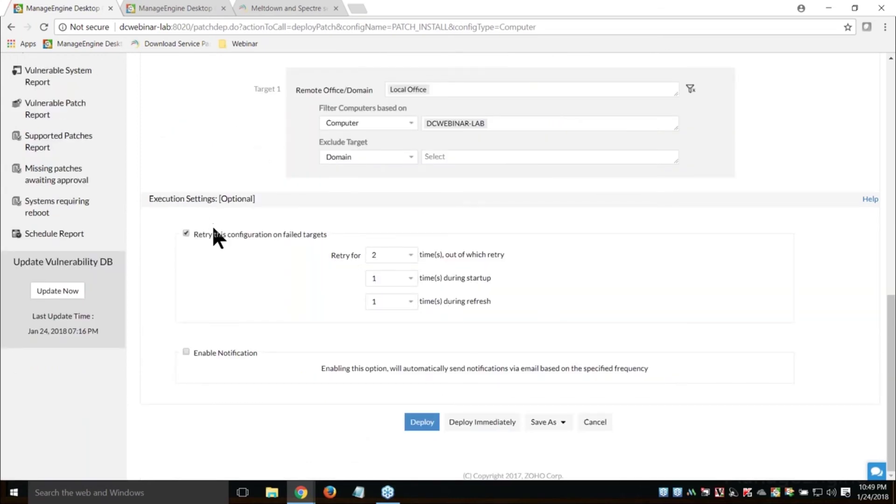
{"action": "triple_click", "coordinate": [217, 234]}
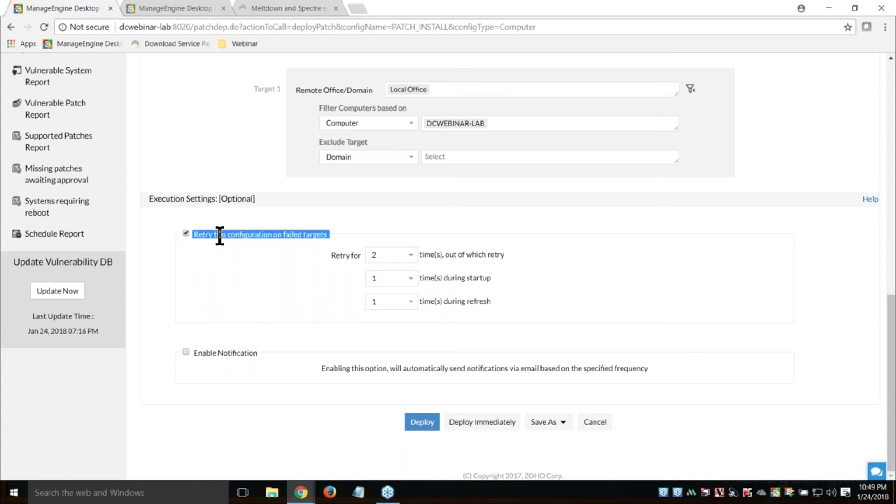
{"action": "left_click", "coordinate": [184, 351]}
{"action": "scroll", "coordinate": [466, 345], "scroll_direction": "down", "scroll_amount": 2}
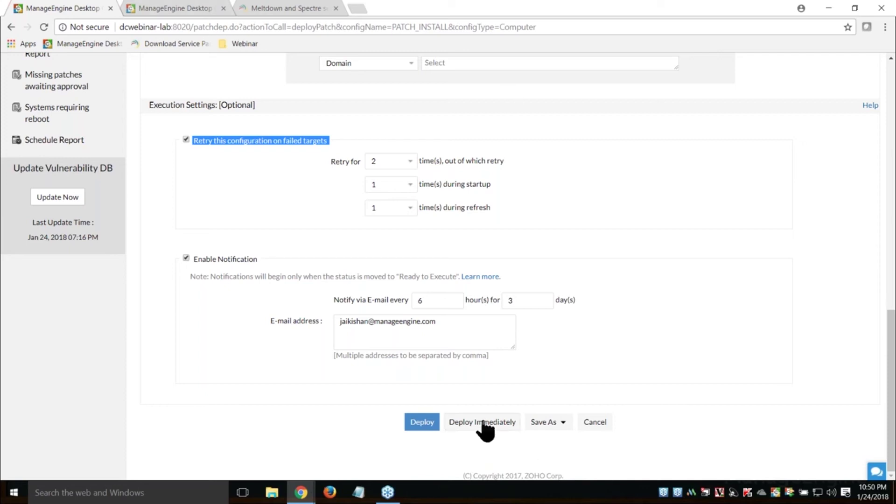
- Open the Meltdown and Spectre configuration from the list of all patch configurations
{"action": "scroll", "coordinate": [485, 427], "scroll_direction": "up", "scroll_amount": 15}
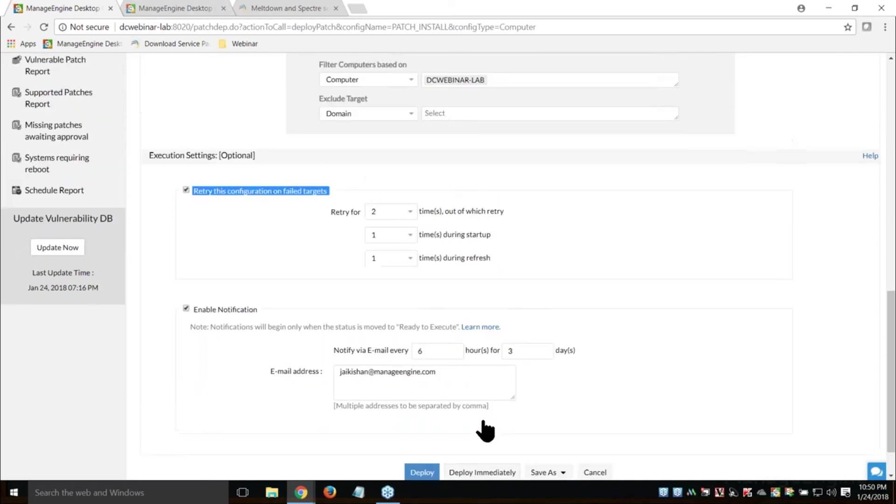
{"action": "scroll", "coordinate": [413, 197], "scroll_direction": "up", "scroll_amount": 3}
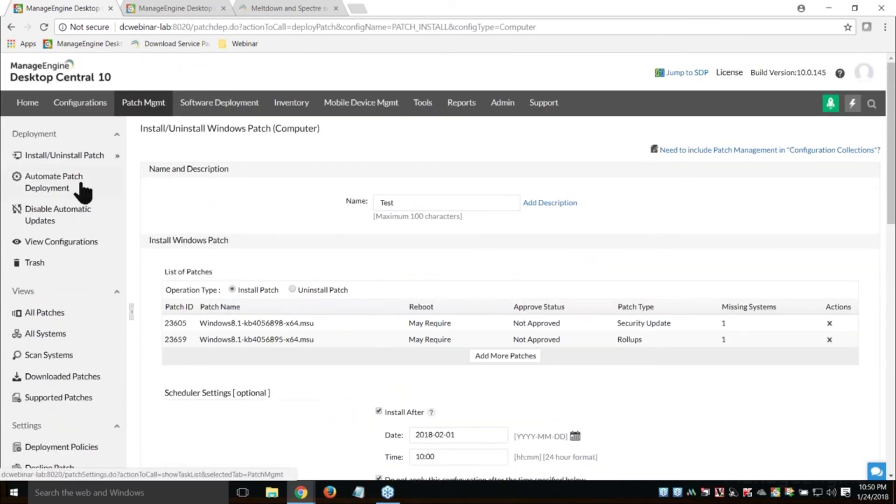
{"action": "left_click", "coordinate": [70, 242]}
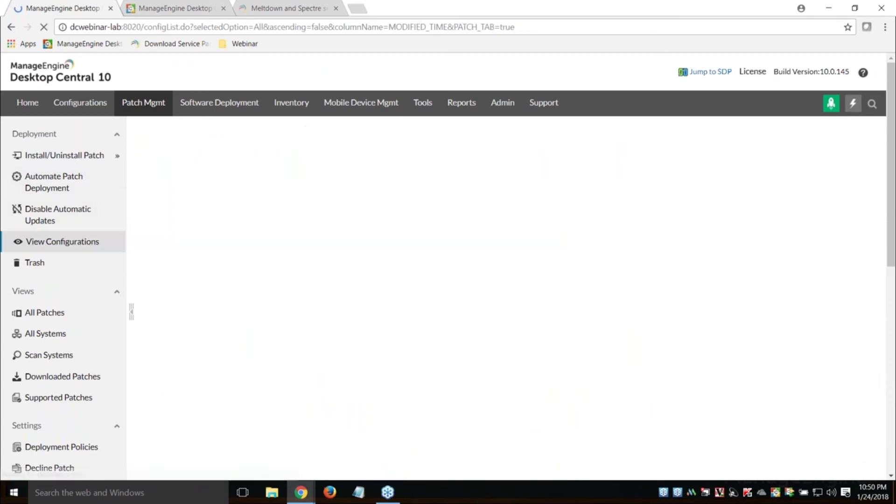
{"action": "left_click", "coordinate": [283, 254]}
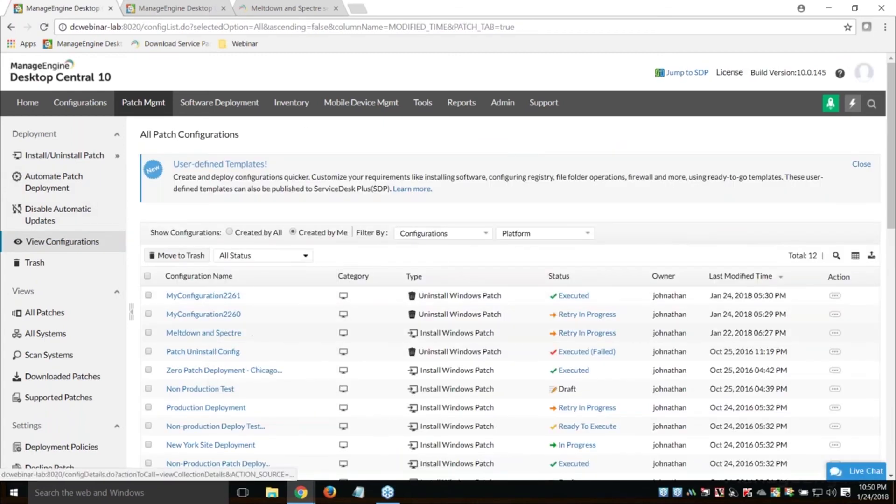
{"action": "left_click", "coordinate": [204, 333]}
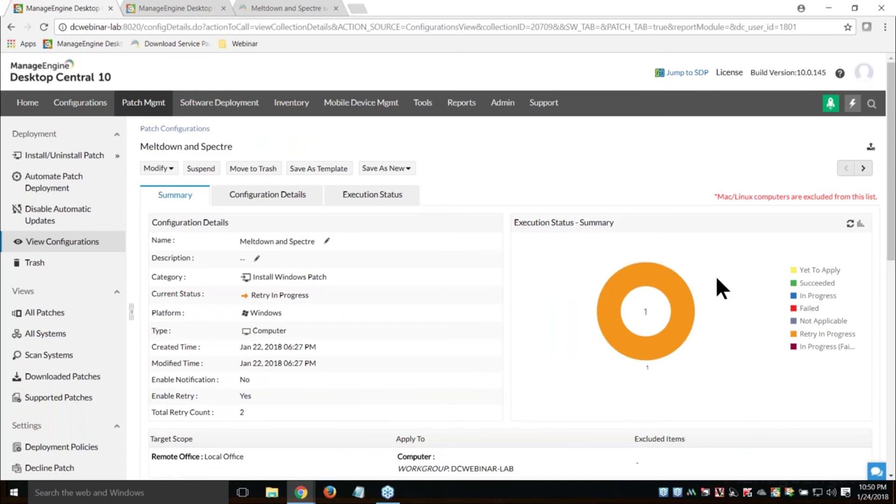
- View the per-patch deployment status of the target computer listed under Retry In Progress
{"action": "scroll", "coordinate": [715, 276], "scroll_direction": "down", "scroll_amount": 1}
{"action": "mouse_move", "coordinate": [693, 246]}
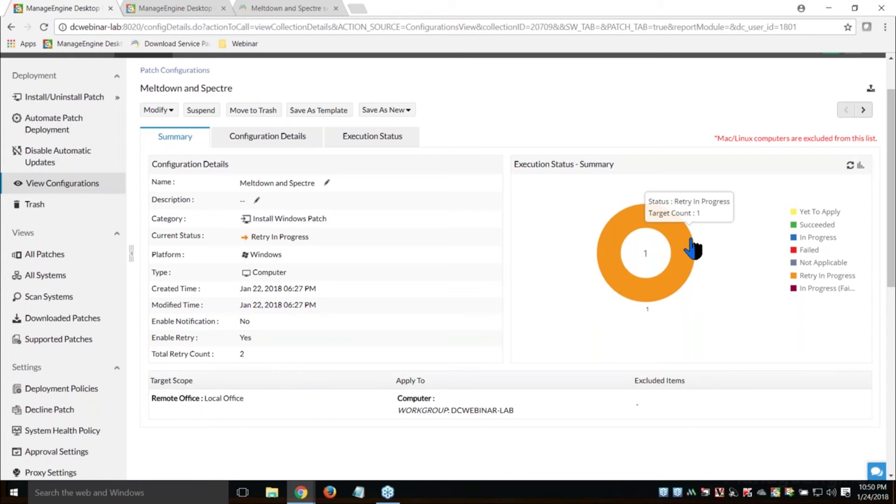
{"action": "left_click", "coordinate": [693, 246]}
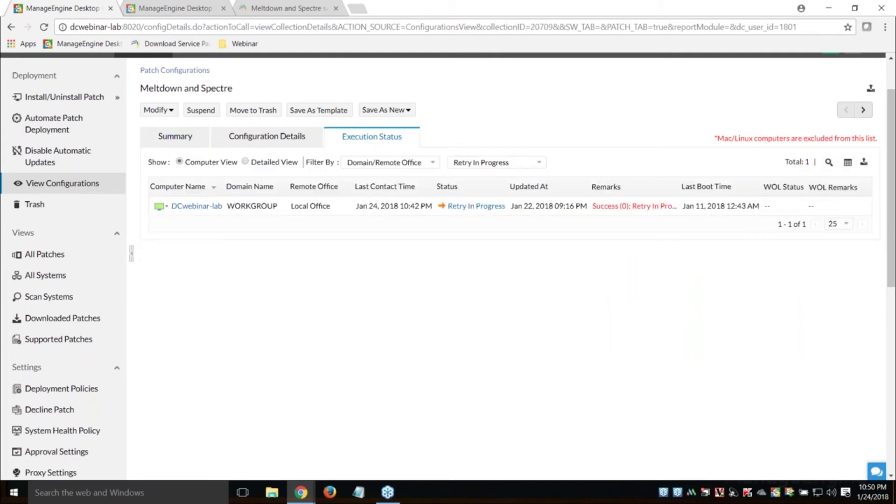
{"action": "left_click", "coordinate": [465, 207]}
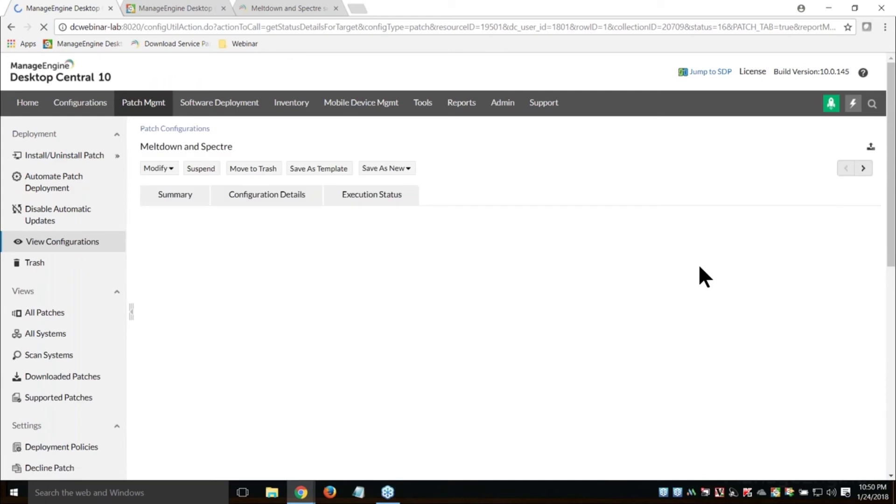
{"action": "scroll", "coordinate": [700, 267], "scroll_direction": "down", "scroll_amount": 5}
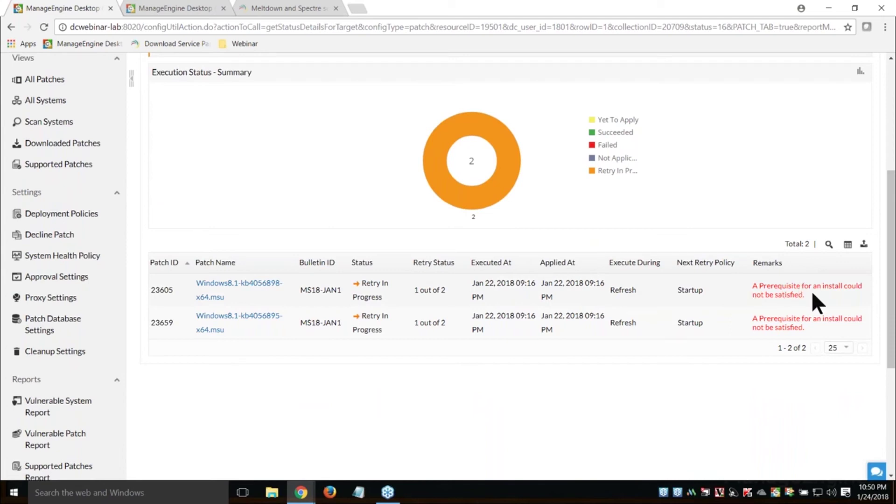
- Check the remark on patch 23605 against the knowledge base article on the Meltdown and Spectre compatibility issue
{"action": "triple_click", "coordinate": [783, 295]}
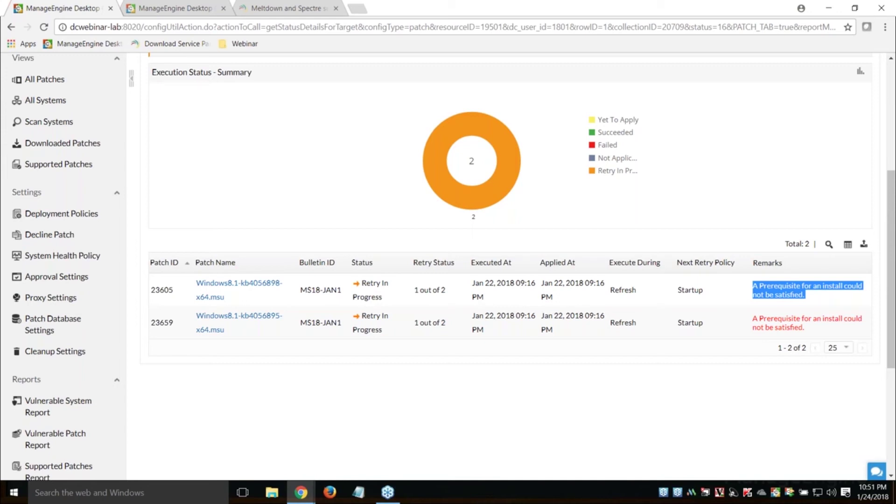
{"action": "left_click", "coordinate": [279, 2]}
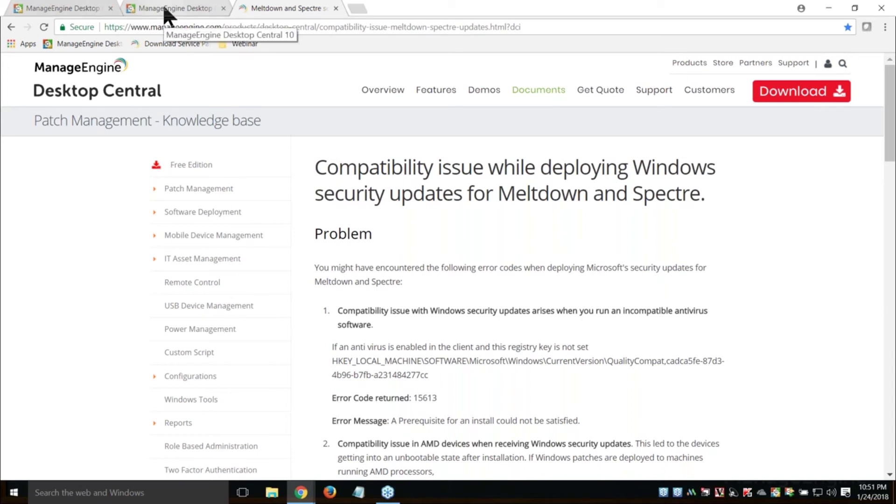
{"action": "left_click", "coordinate": [61, 8]}
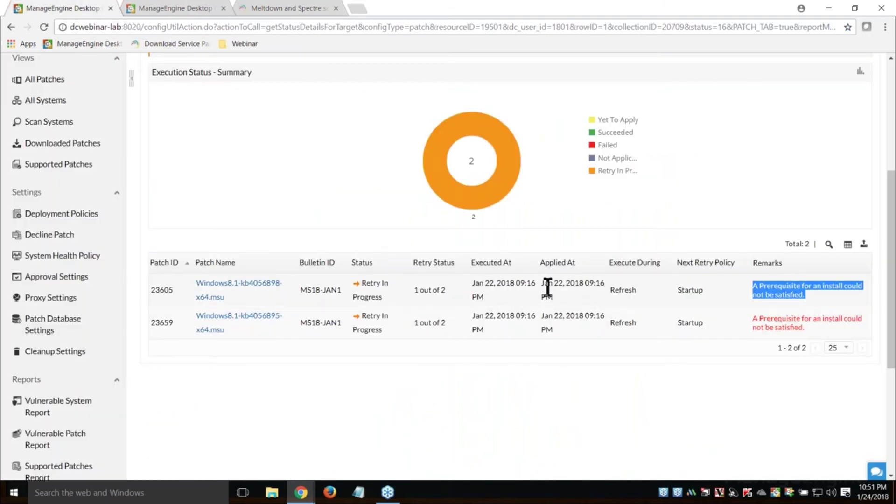
- Start a copy of the Meltdown and Spectre configuration with failed targets and review its patch, target and retry settings
{"action": "scroll", "coordinate": [547, 285], "scroll_direction": "up", "scroll_amount": 4}
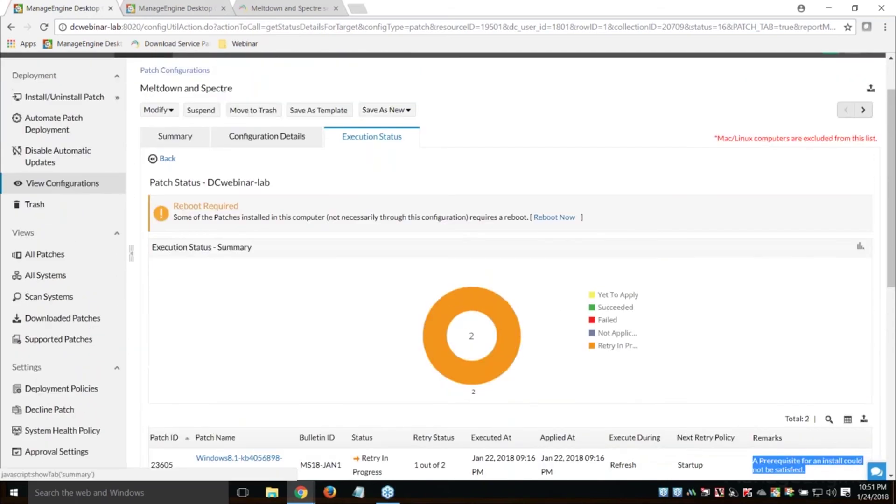
{"action": "left_click", "coordinate": [405, 115]}
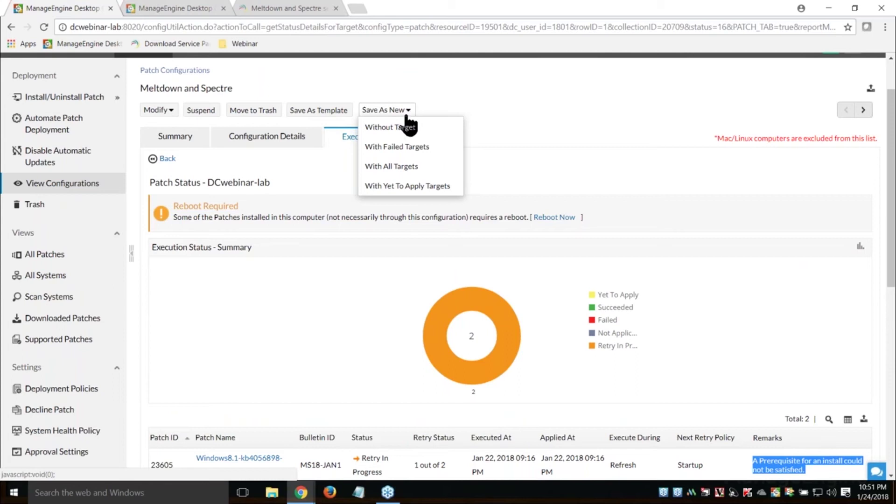
{"action": "left_click", "coordinate": [407, 148]}
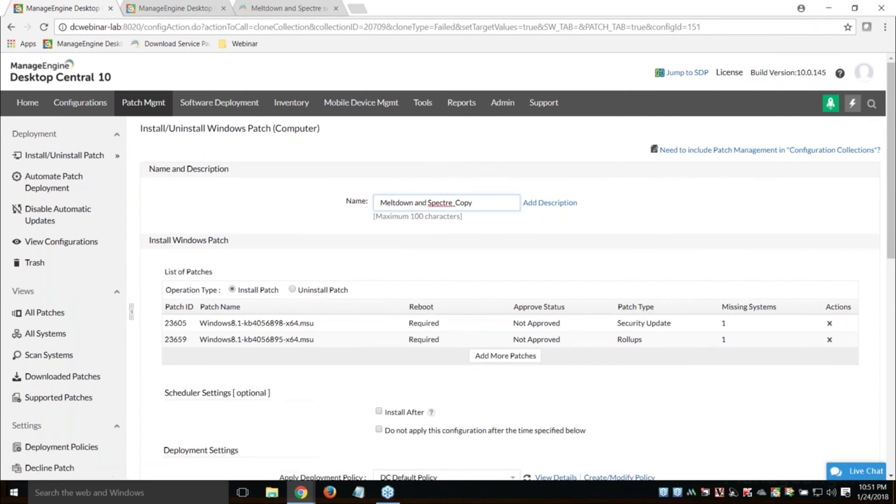
{"action": "scroll", "coordinate": [448, 266], "scroll_direction": "down", "scroll_amount": 2}
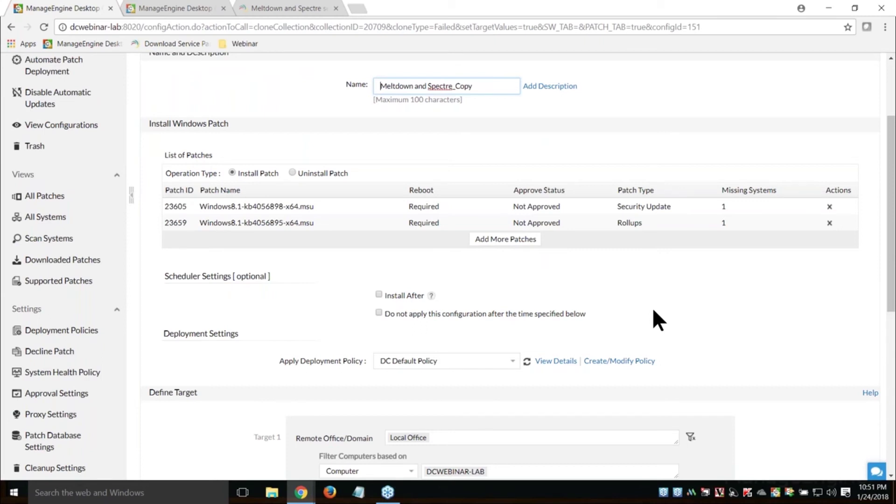
{"action": "scroll", "coordinate": [652, 307], "scroll_direction": "down", "scroll_amount": 6}
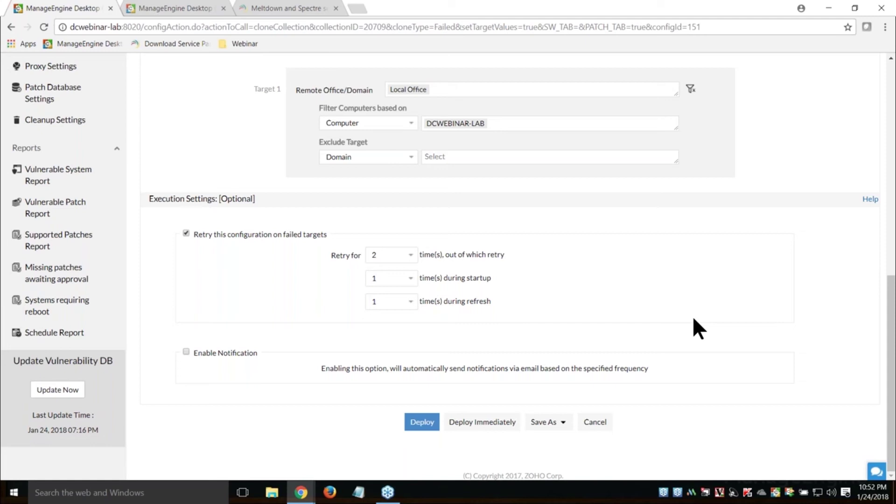
{"action": "scroll", "coordinate": [669, 341], "scroll_direction": "up", "scroll_amount": 7}
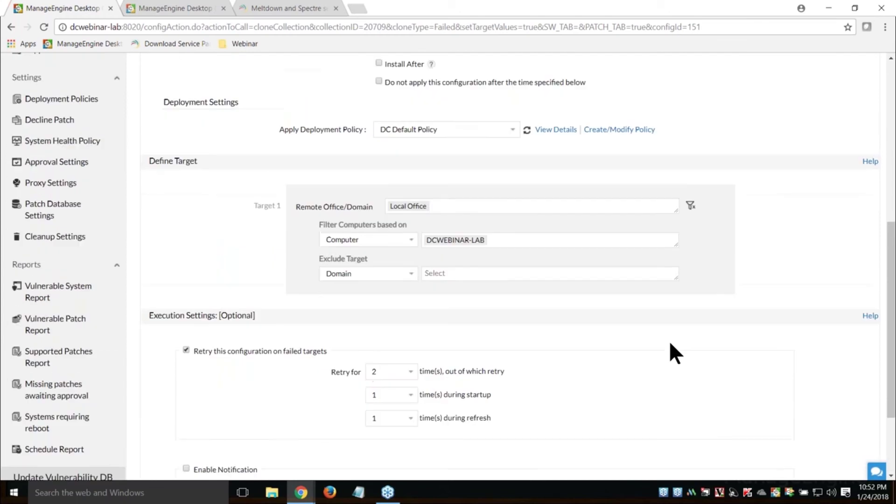
{"action": "scroll", "coordinate": [641, 332], "scroll_direction": "up", "scroll_amount": 3}
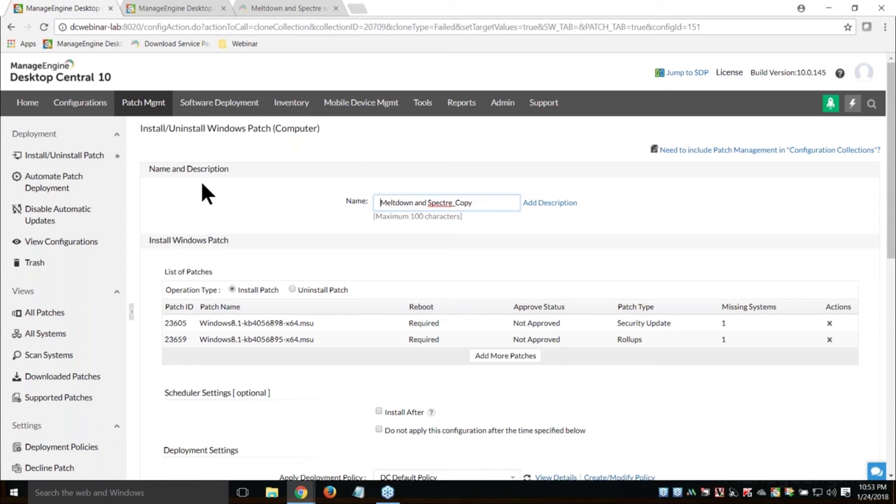
- Start a new scheduled report and browse the reports available in the Patch Reports category
{"action": "left_click", "coordinate": [461, 104]}
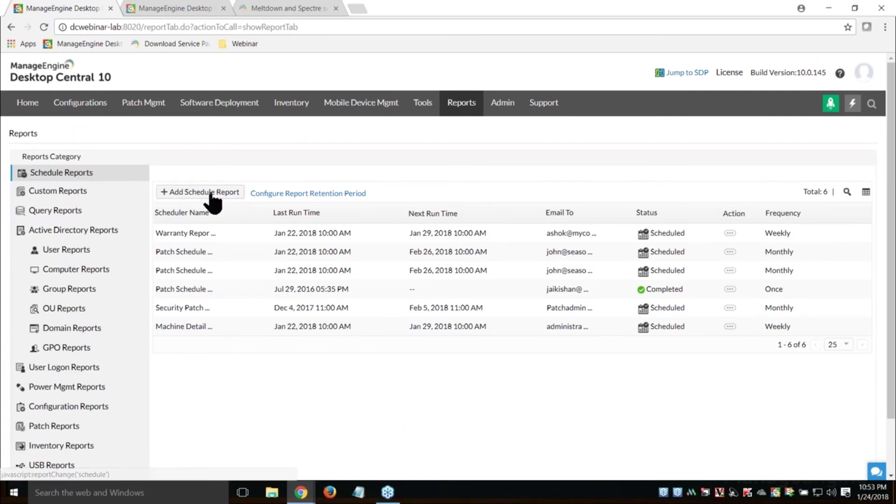
{"action": "left_click", "coordinate": [195, 193]}
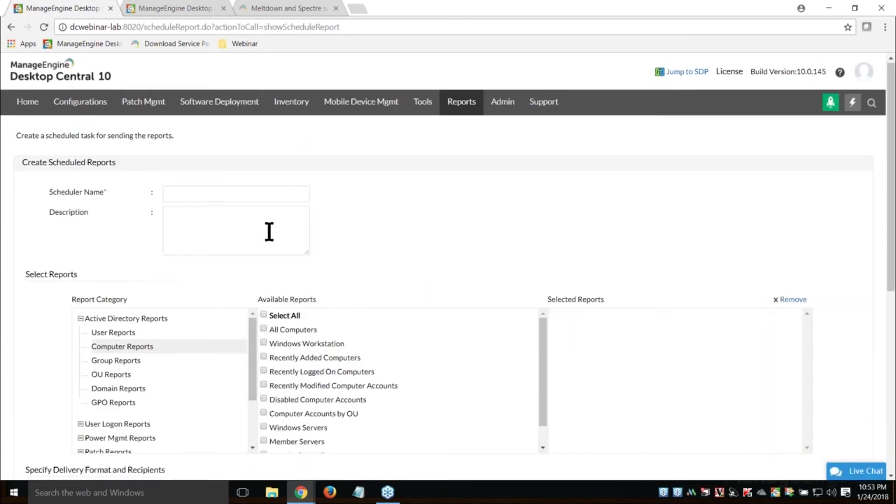
{"action": "scroll", "coordinate": [268, 230], "scroll_direction": "down", "scroll_amount": 4}
{"action": "scroll", "coordinate": [183, 254], "scroll_direction": "down", "scroll_amount": 1}
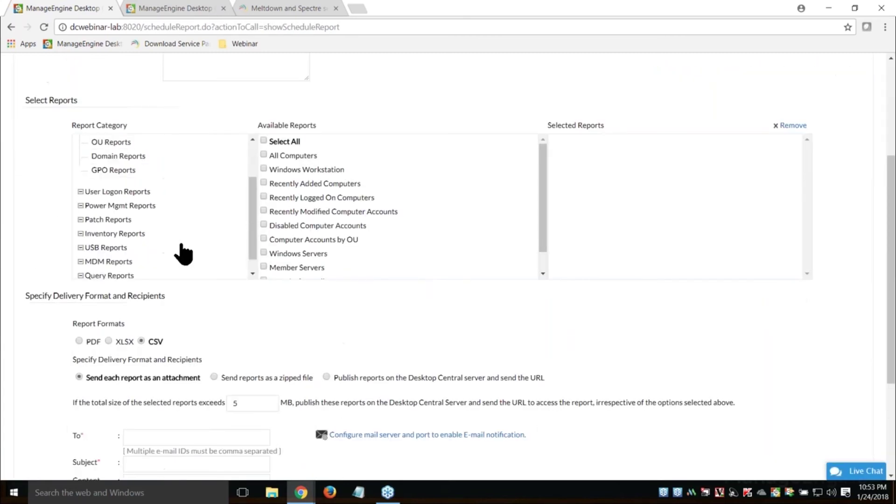
{"action": "left_click", "coordinate": [99, 219]}
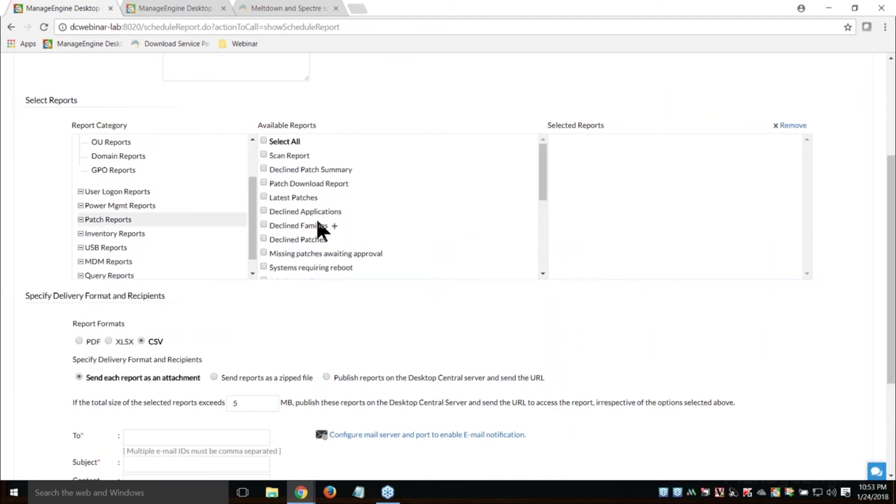
{"action": "scroll", "coordinate": [291, 211], "scroll_direction": "down", "scroll_amount": 3}
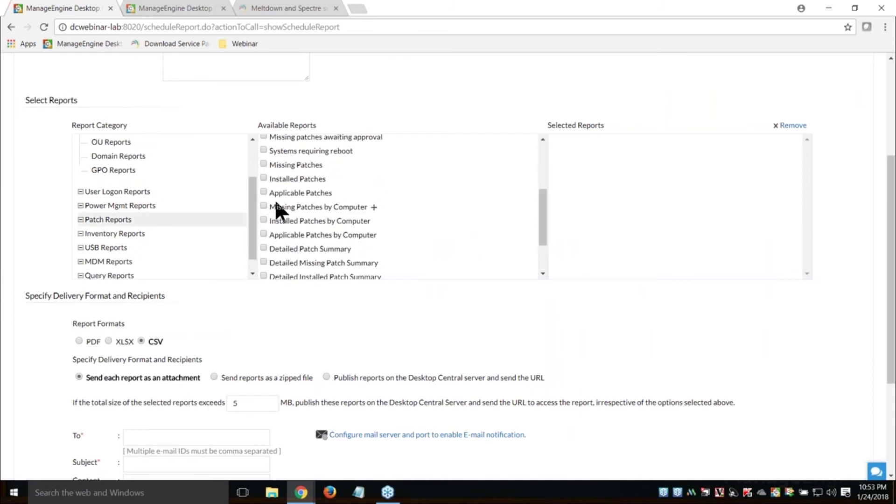
- Add the Installed Patches report to the schedule with the criterion Deployed Date is Today
{"action": "left_click", "coordinate": [332, 179]}
{"action": "left_click", "coordinate": [304, 261]}
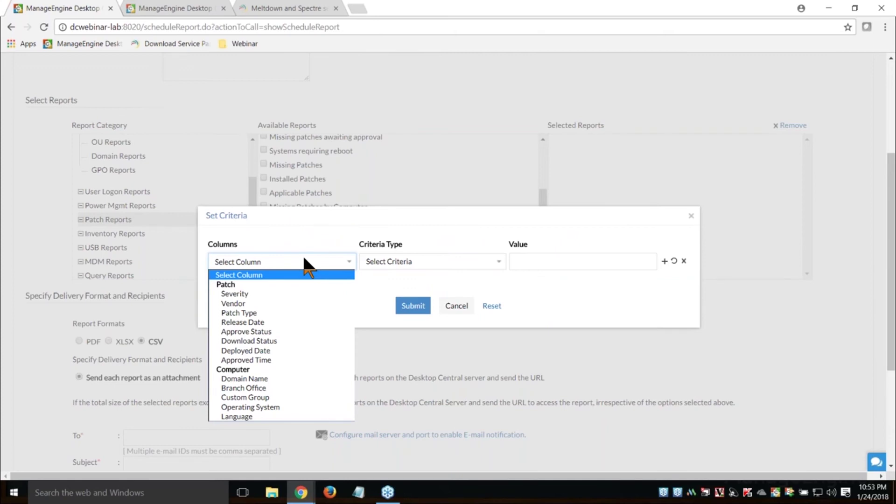
{"action": "left_click", "coordinate": [261, 351]}
{"action": "left_click", "coordinate": [400, 262]}
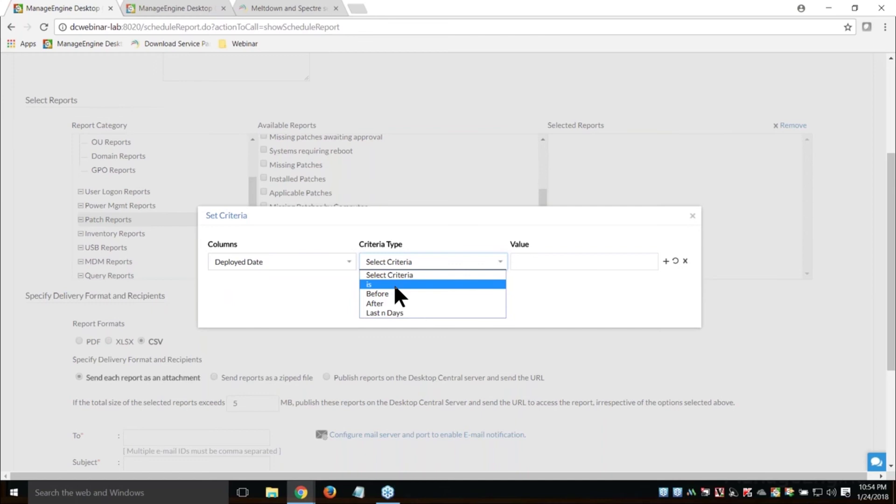
{"action": "left_click", "coordinate": [394, 284]}
{"action": "left_click", "coordinate": [558, 261]}
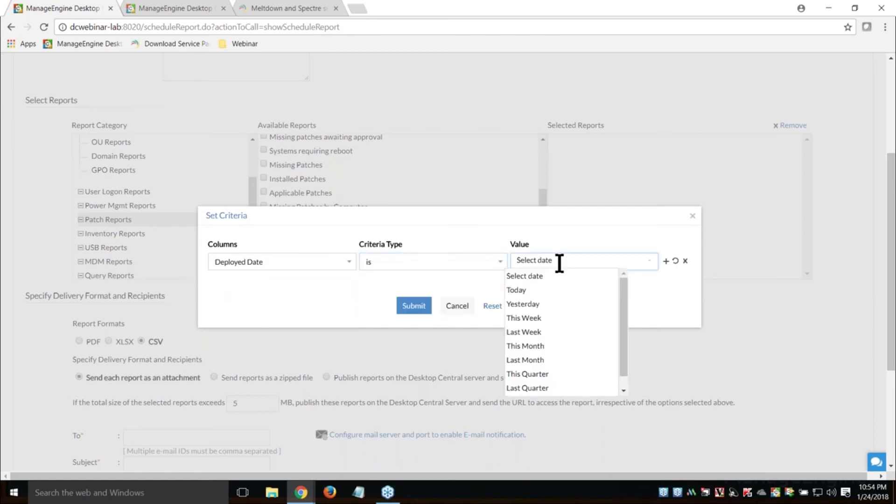
{"action": "left_click", "coordinate": [526, 293]}
{"action": "left_click", "coordinate": [414, 306]}
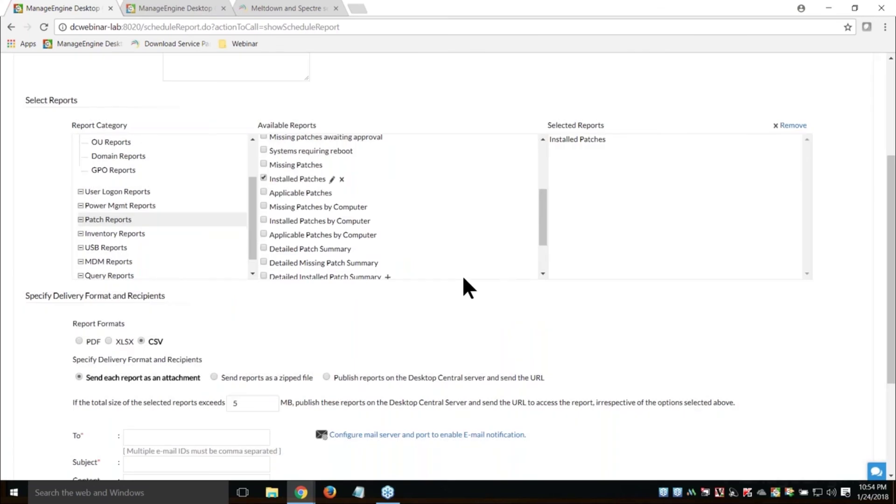
- Set the scheduled report's delivery option to publish the reports on the Desktop Central server and send the URL
{"action": "scroll", "coordinate": [462, 276], "scroll_direction": "down", "scroll_amount": 1}
{"action": "scroll", "coordinate": [203, 339], "scroll_direction": "down", "scroll_amount": 1}
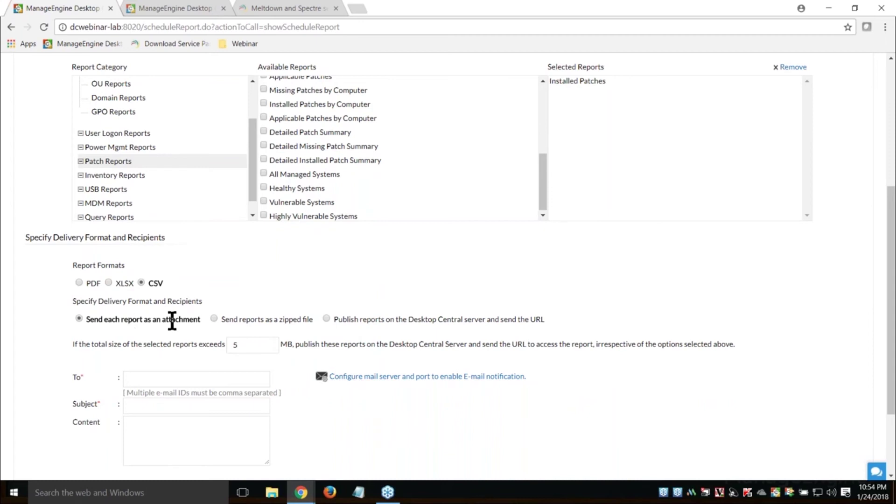
{"action": "left_click", "coordinate": [214, 318]}
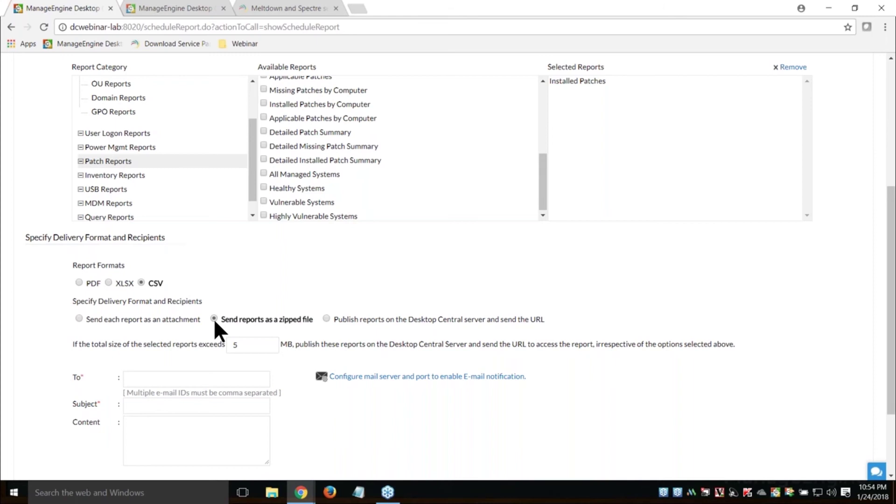
{"action": "left_click", "coordinate": [326, 317]}
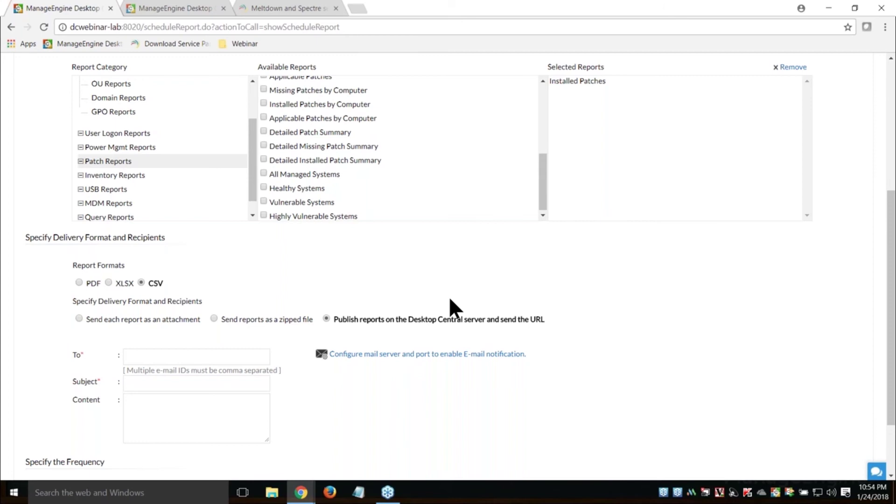
- Review the recipient fields and the frequency options of the report scheduler, leaving the schedule unset
{"action": "scroll", "coordinate": [449, 299], "scroll_direction": "down", "scroll_amount": 2}
{"action": "left_click", "coordinate": [259, 271]}
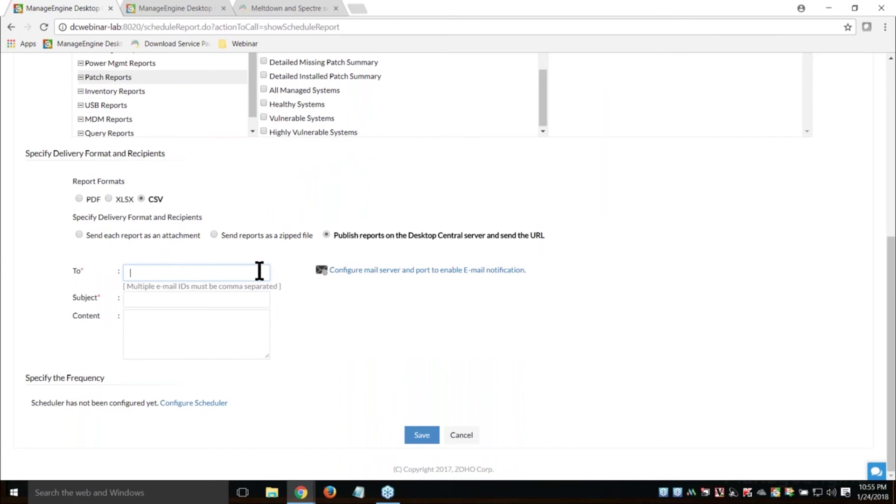
{"action": "left_click", "coordinate": [194, 403]}
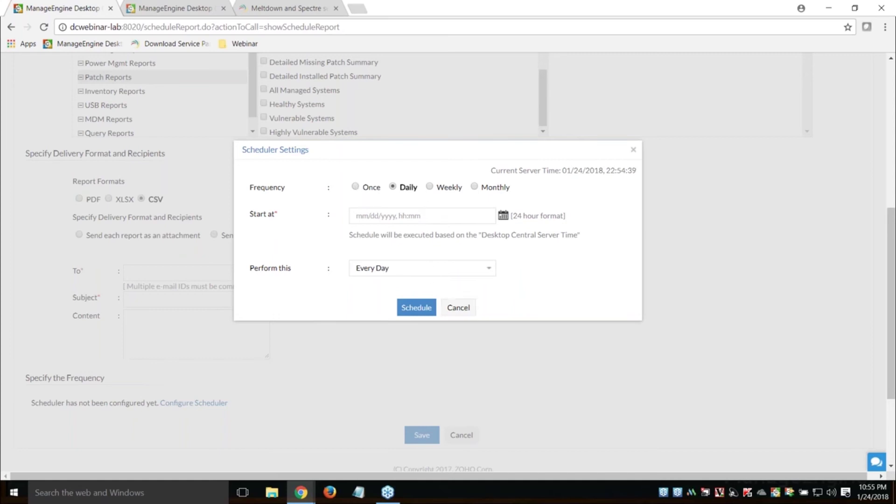
{"action": "key", "text": "Escape"}
{"action": "scroll", "coordinate": [456, 236], "scroll_direction": "up", "scroll_amount": 7}
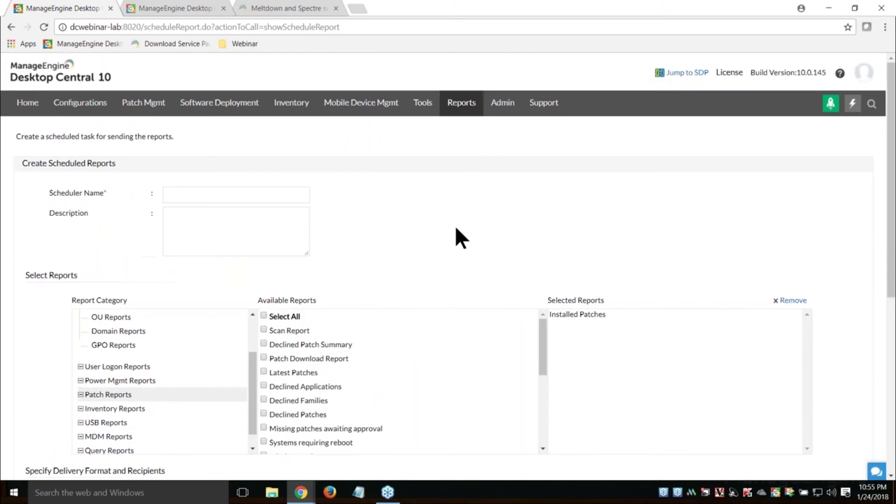
- Show all missing patches in Patch Management and check the formats available for exporting the list
{"action": "left_click", "coordinate": [148, 108]}
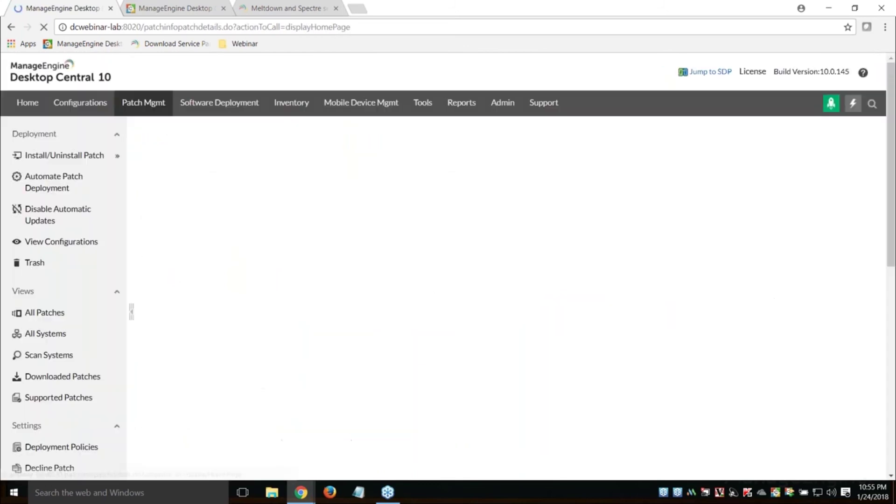
{"action": "left_click", "coordinate": [72, 311]}
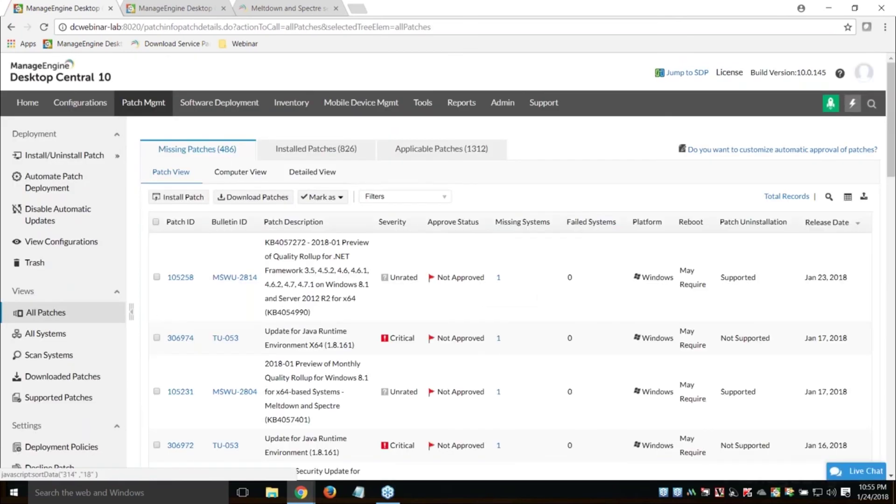
{"action": "left_click", "coordinate": [863, 196]}
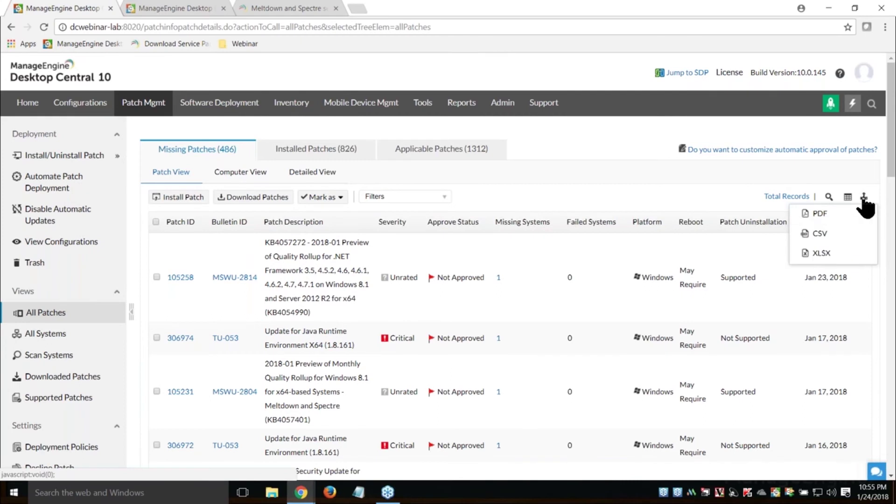
{"action": "left_click", "coordinate": [655, 180]}
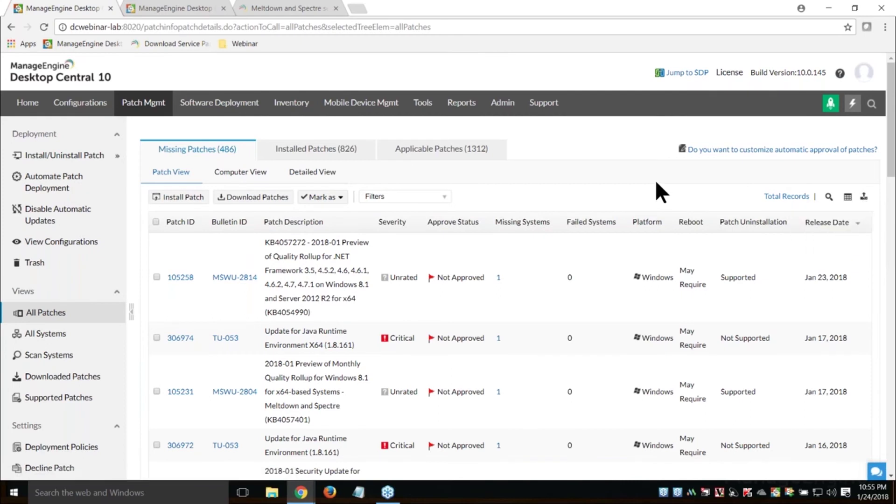
- Filter the missing patches by the criterion Deployed Date is Today and review the matching patches
{"action": "left_click", "coordinate": [428, 201]}
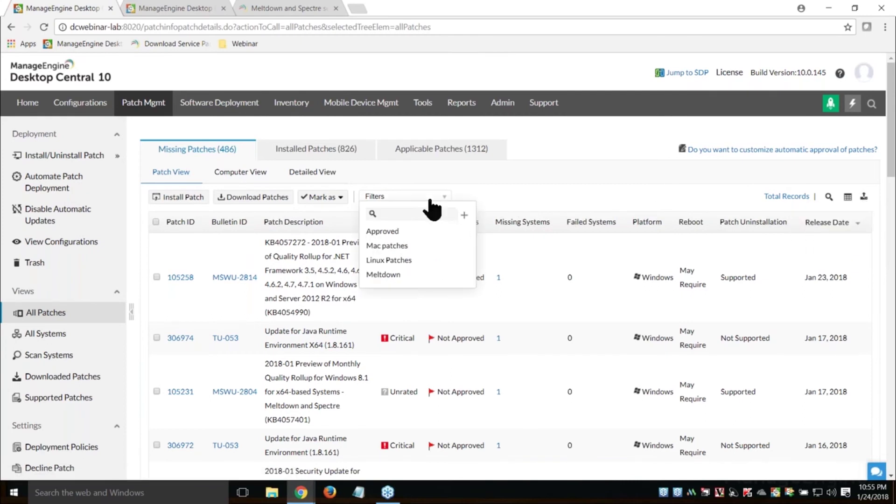
{"action": "left_click", "coordinate": [464, 215]}
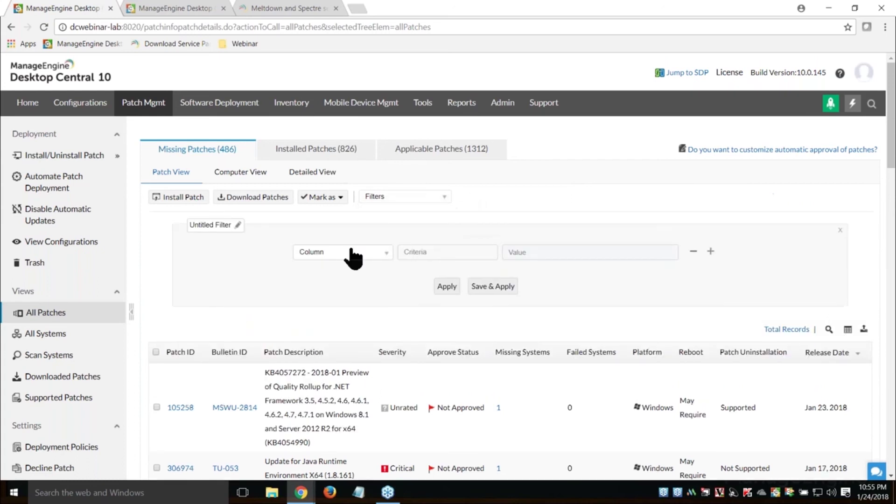
{"action": "left_click", "coordinate": [353, 257]}
{"action": "scroll", "coordinate": [350, 311], "scroll_direction": "down", "scroll_amount": 3}
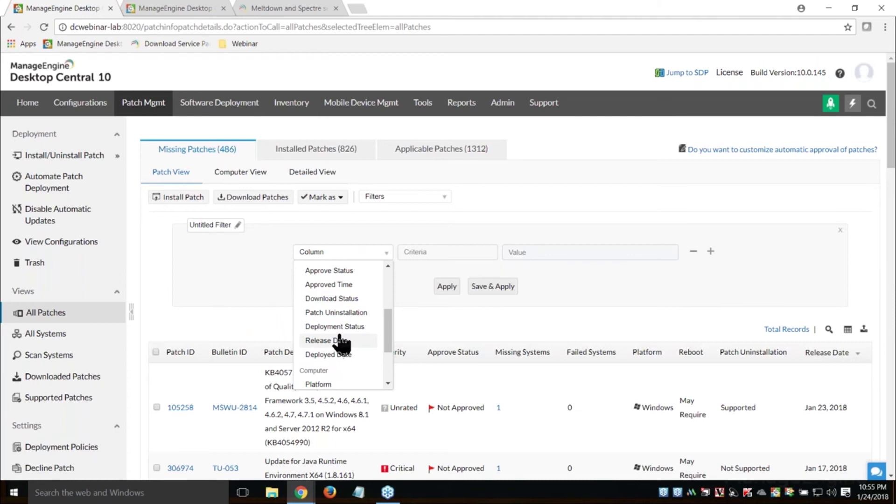
{"action": "left_click", "coordinate": [339, 354]}
{"action": "left_click", "coordinate": [444, 254]}
{"action": "left_click", "coordinate": [414, 270]}
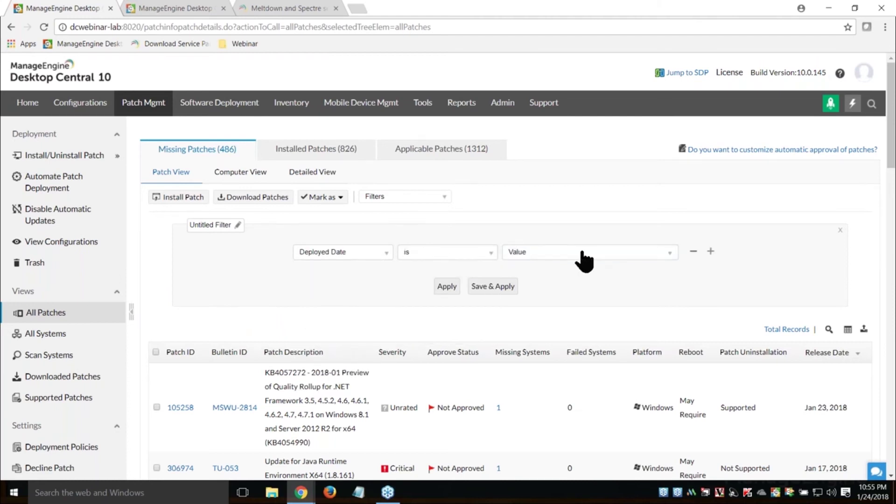
{"action": "left_click", "coordinate": [582, 254]}
{"action": "left_click", "coordinate": [526, 288]}
{"action": "left_click", "coordinate": [447, 286]}
{"action": "scroll", "coordinate": [742, 273], "scroll_direction": "down", "scroll_amount": 4}
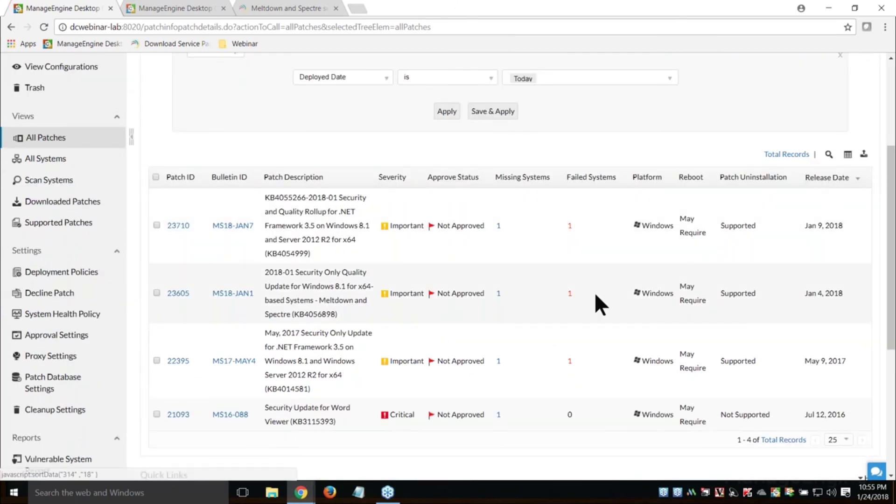
{"action": "scroll", "coordinate": [595, 294], "scroll_direction": "up", "scroll_amount": 4}
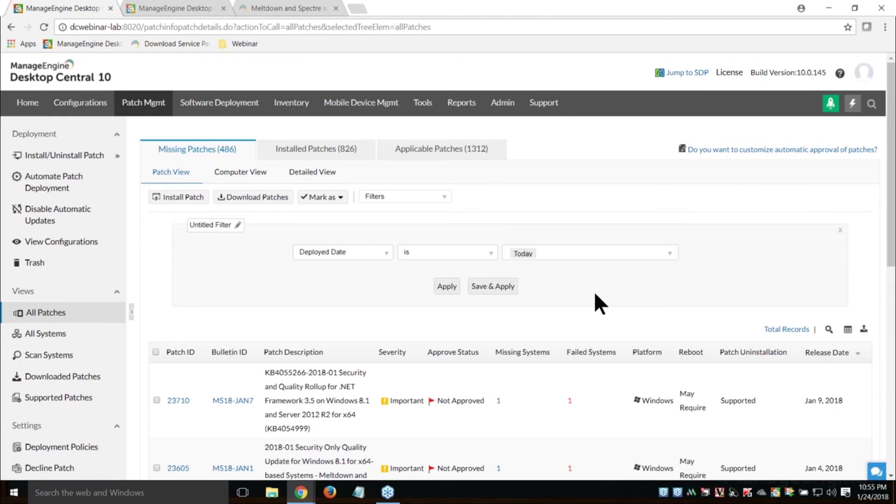
{"action": "scroll", "coordinate": [28, 425], "scroll_direction": "down", "scroll_amount": 3}
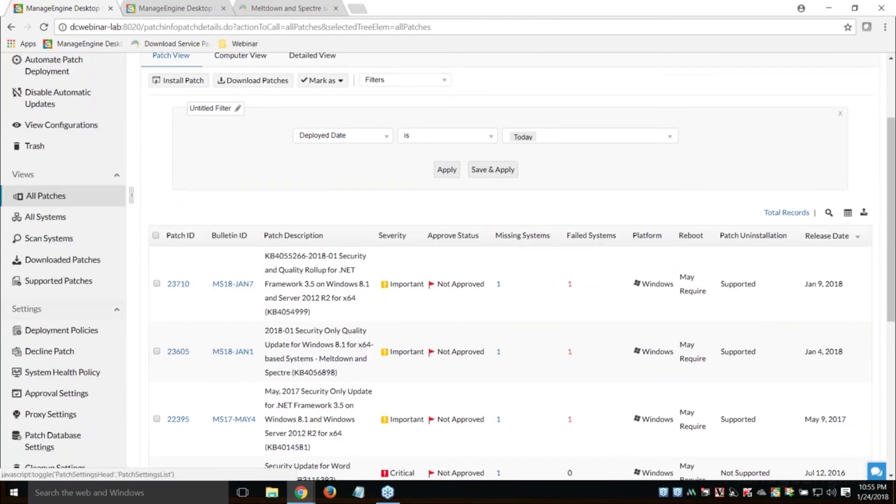
- Review the system health policy settings and the Healthy Systems list with its export formats
{"action": "left_click", "coordinate": [56, 373]}
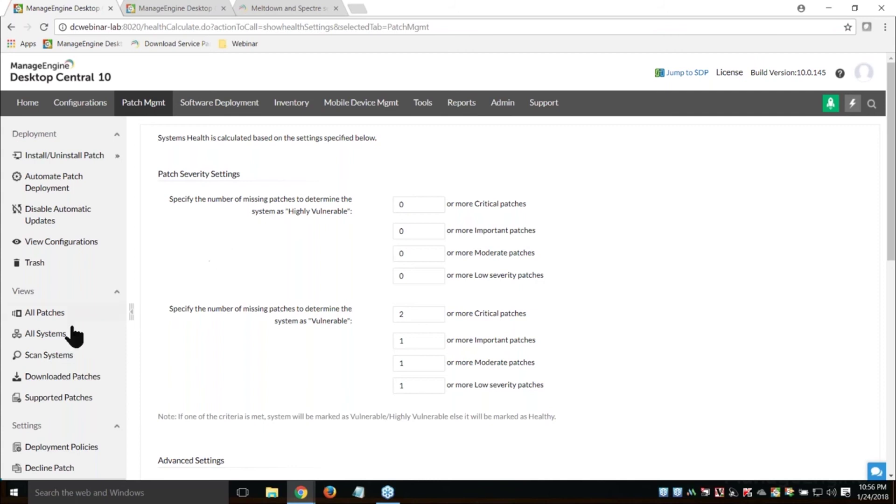
{"action": "left_click", "coordinate": [58, 335]}
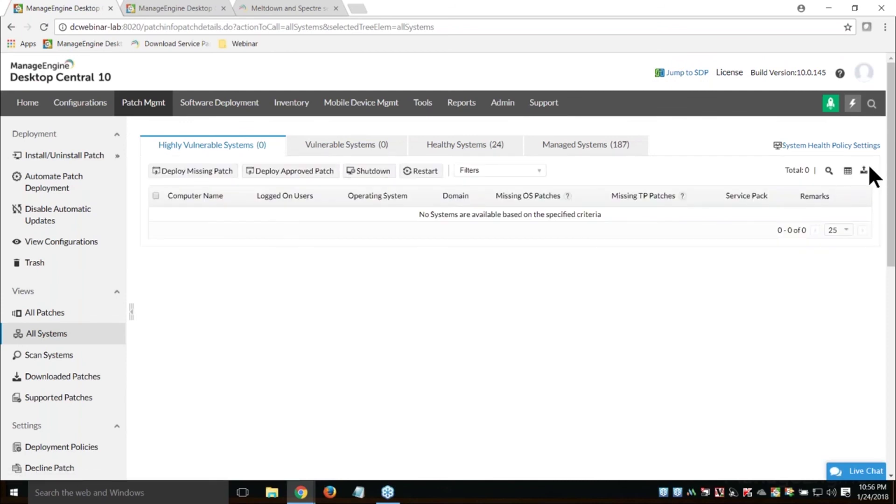
{"action": "left_click", "coordinate": [471, 147]}
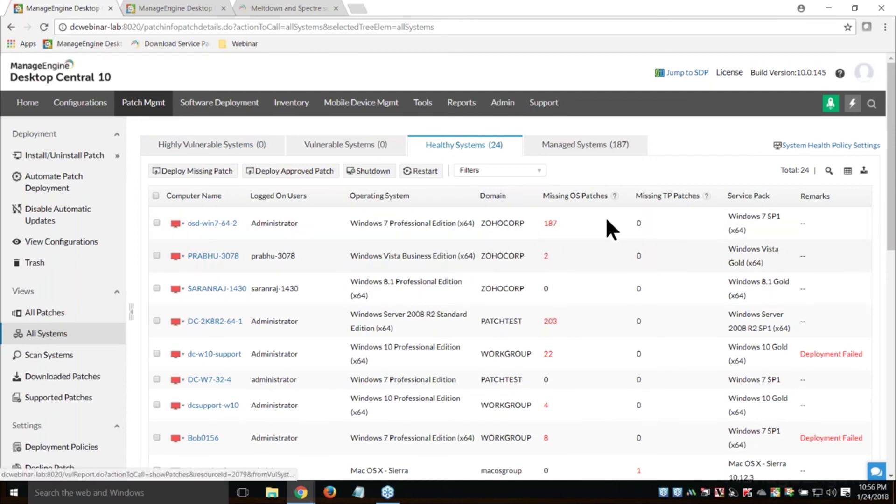
{"action": "left_click", "coordinate": [863, 170]}
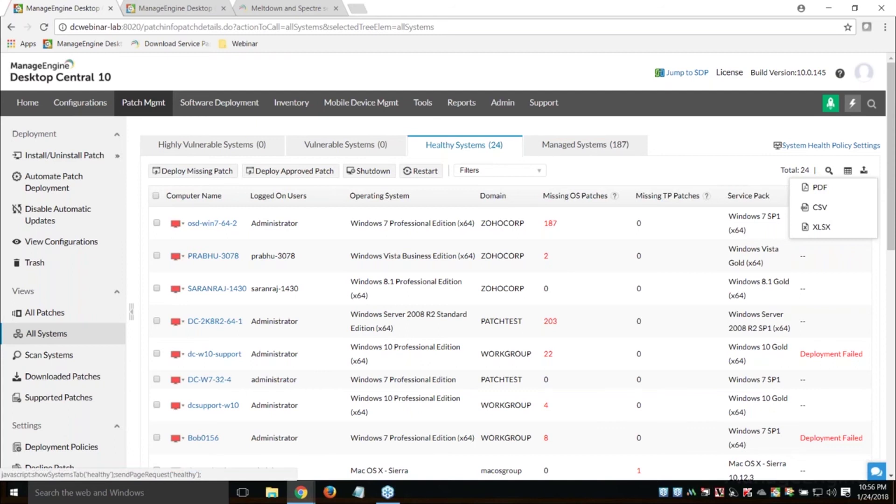
{"action": "left_click", "coordinate": [697, 141]}
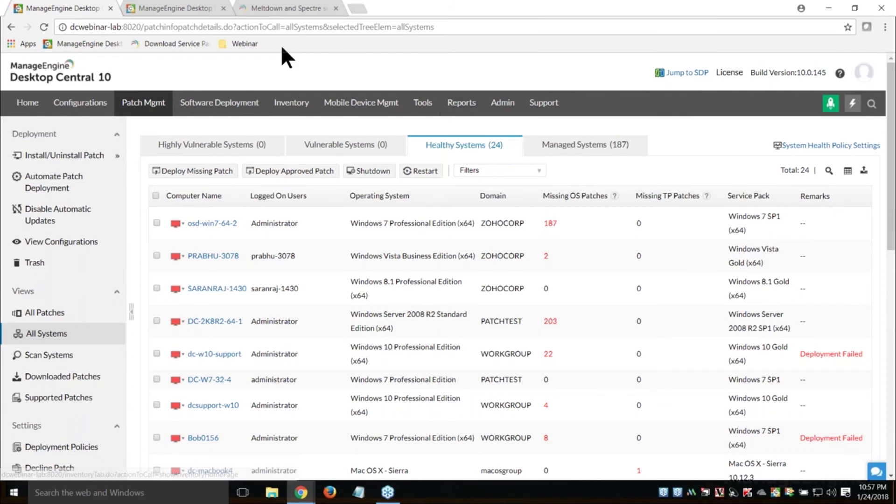
- Switch to the presentation and advance to the slide on deployment during non-office hours
{"action": "key", "text": "alt+Tab"}
{"action": "key", "text": "alt+Tab"}
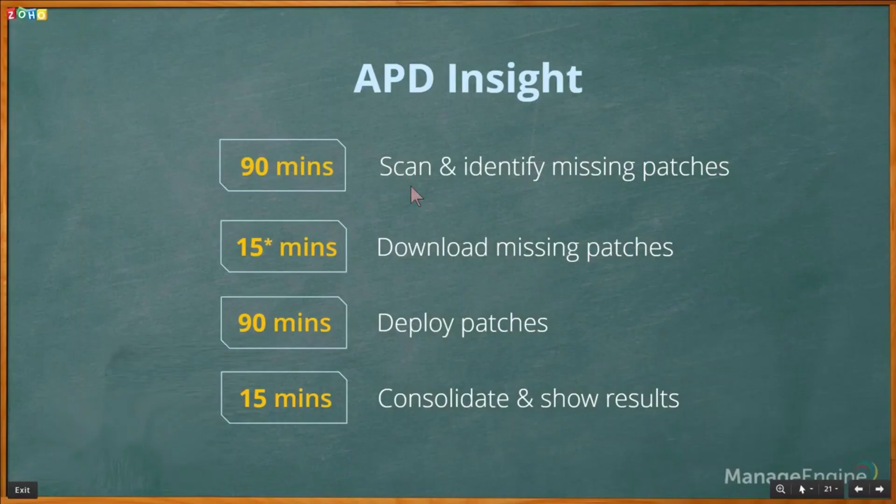
{"action": "left_click", "coordinate": [410, 185]}
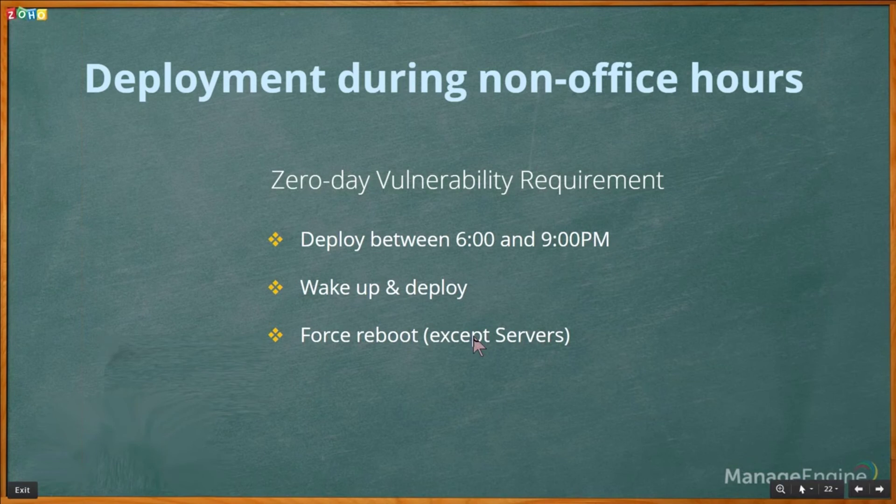
- Switch back to Desktop Central and open the Zero Day Patch Policy deployment policy for modification
{"action": "key", "text": "alt+Tab"}
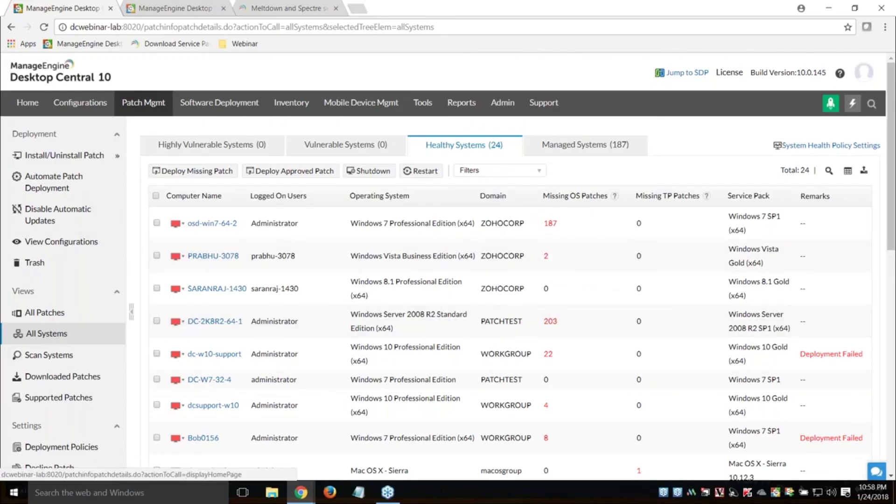
{"action": "scroll", "coordinate": [80, 331], "scroll_direction": "down", "scroll_amount": 3}
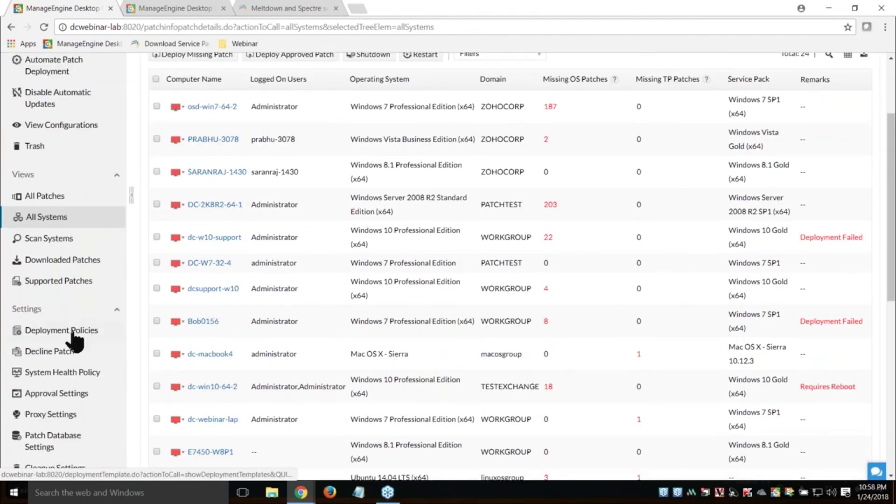
{"action": "left_click", "coordinate": [73, 331]}
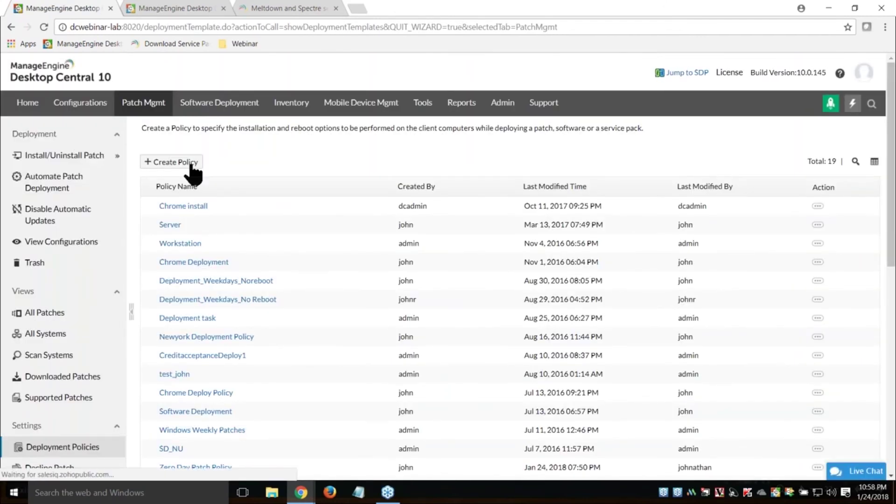
{"action": "scroll", "coordinate": [298, 304], "scroll_direction": "down", "scroll_amount": 3}
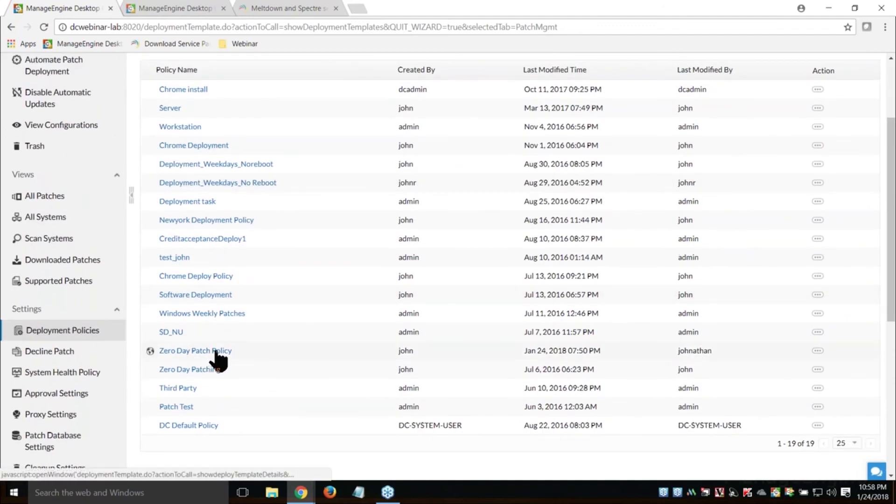
{"action": "left_click", "coordinate": [817, 352]}
{"action": "left_click", "coordinate": [762, 353]}
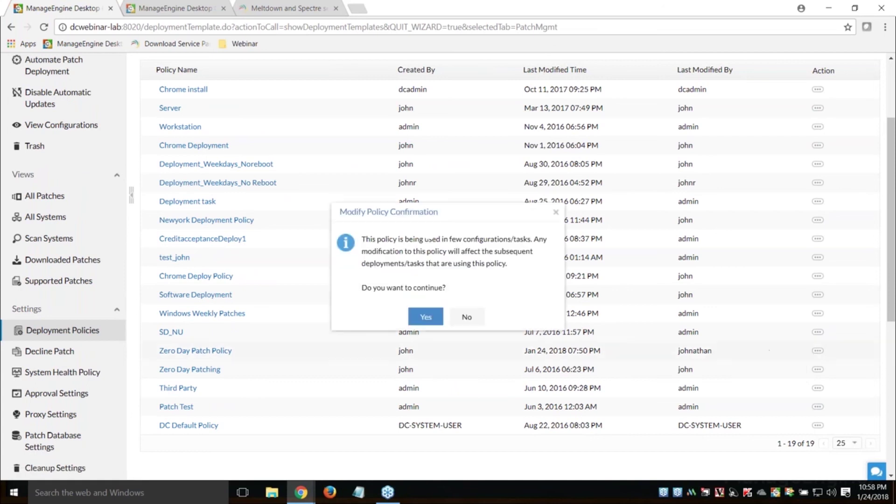
{"action": "left_click", "coordinate": [426, 317]}
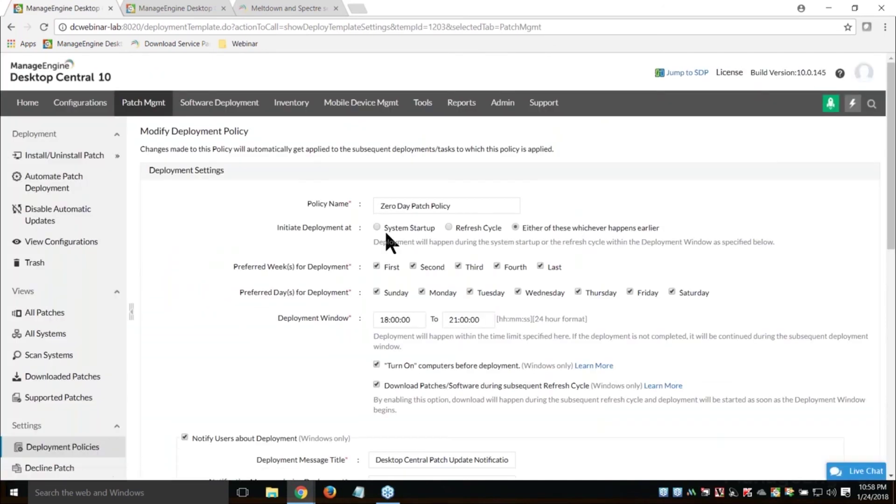
- Review the Zero Day Patch Policy's deployment initiation options, deployment window and the setting that turns on computers before deployment
{"action": "triple_click", "coordinate": [338, 229]}
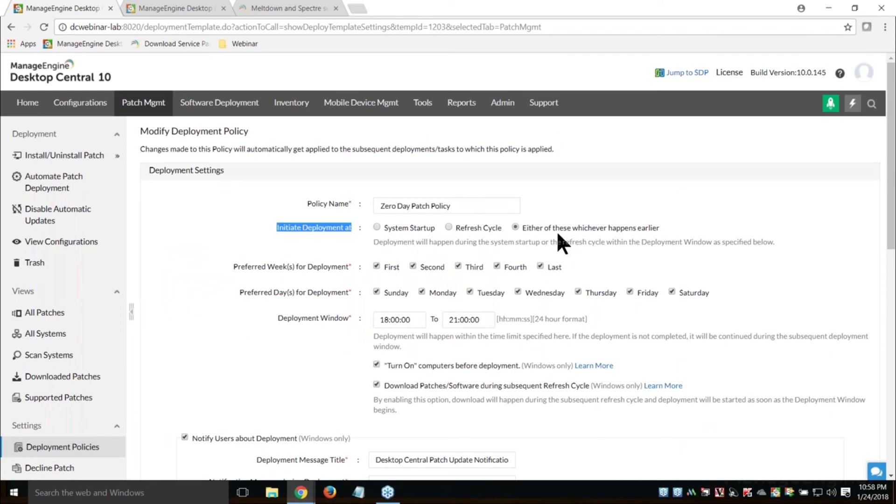
{"action": "left_click", "coordinate": [532, 226]}
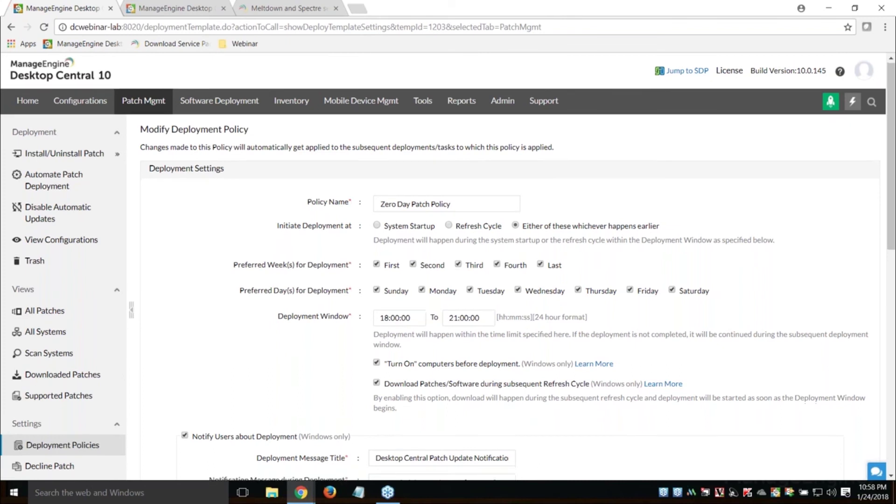
{"action": "scroll", "coordinate": [405, 198], "scroll_direction": "down", "scroll_amount": 3}
{"action": "left_click", "coordinate": [394, 202]}
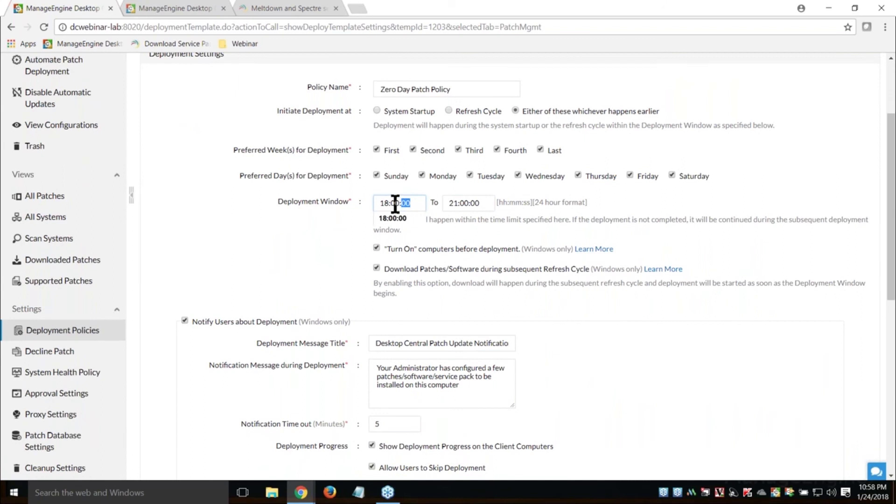
{"action": "left_click", "coordinate": [470, 203]}
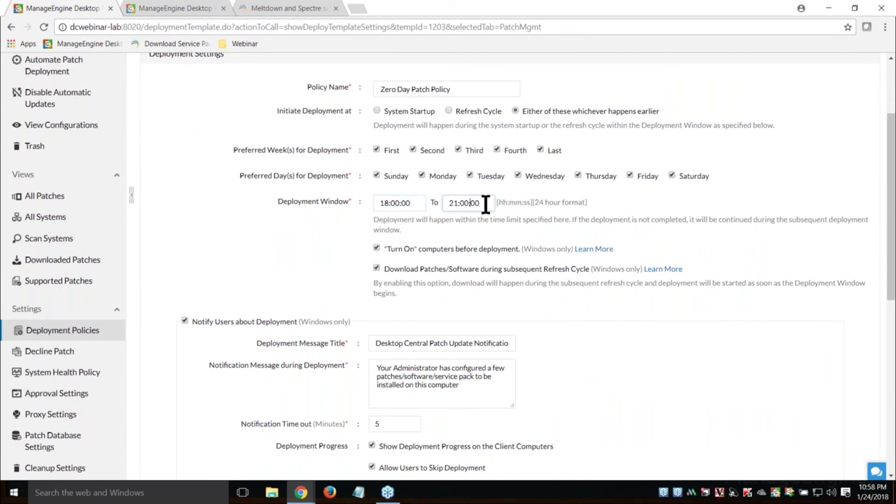
{"action": "triple_click", "coordinate": [404, 249]}
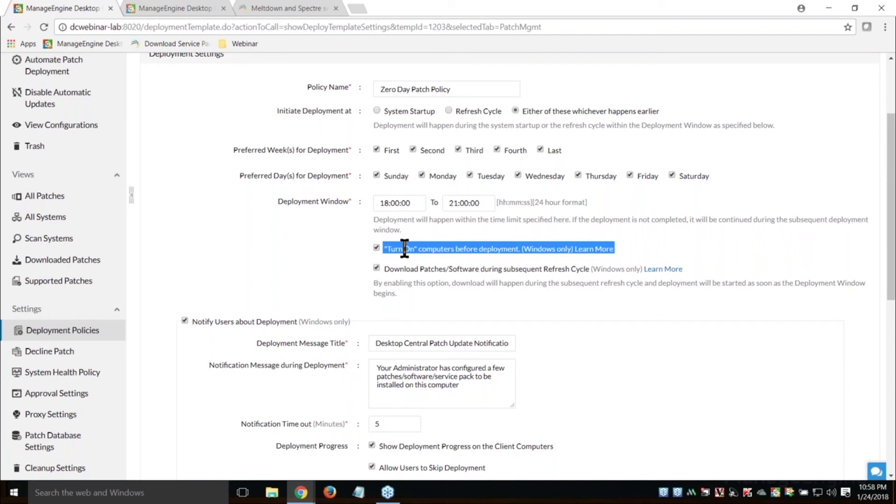
{"action": "left_click", "coordinate": [404, 249]}
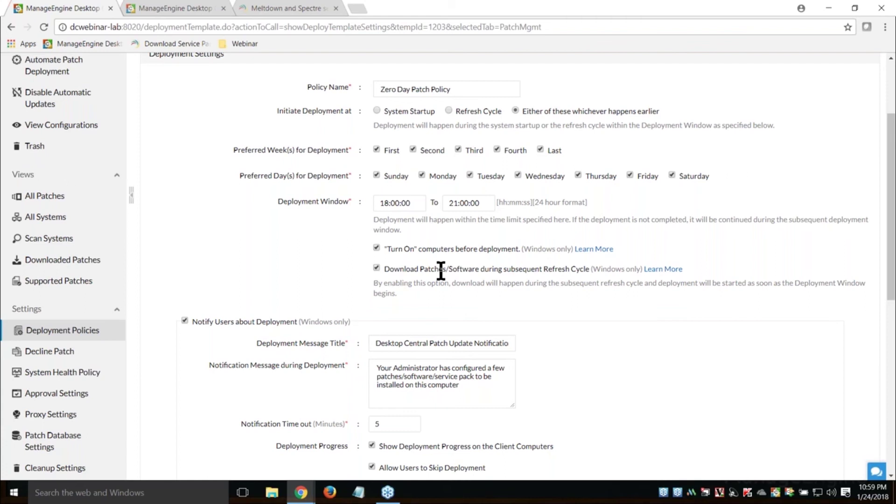
- Examine the policy's user notification settings, including the notification message, deployment progress and the options for skipping deployment
{"action": "scroll", "coordinate": [494, 266], "scroll_direction": "down", "scroll_amount": 1}
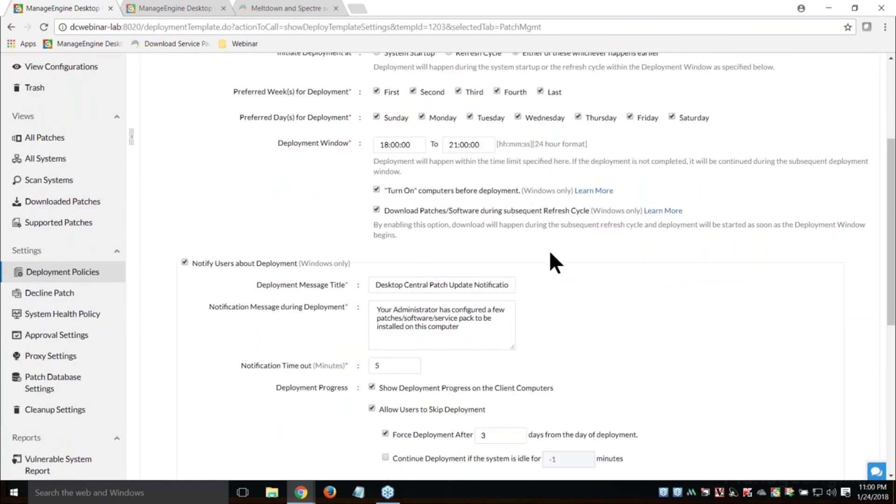
{"action": "scroll", "coordinate": [550, 254], "scroll_direction": "down", "scroll_amount": 2}
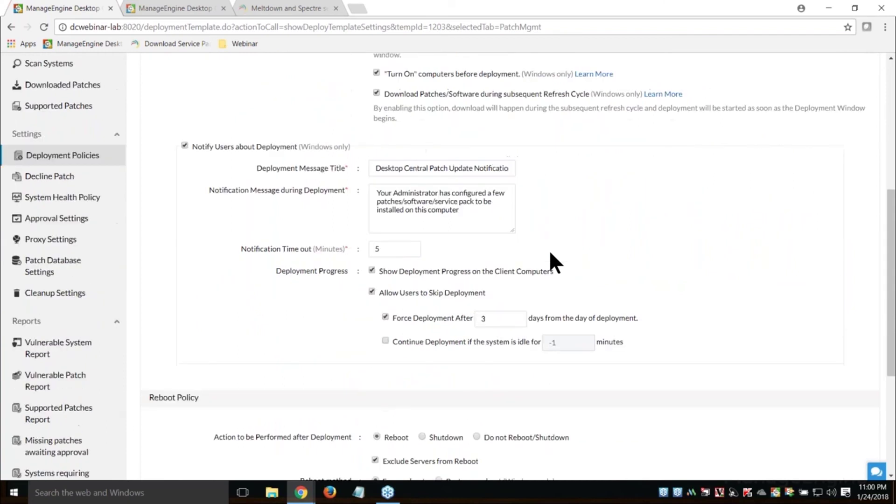
{"action": "triple_click", "coordinate": [311, 148]}
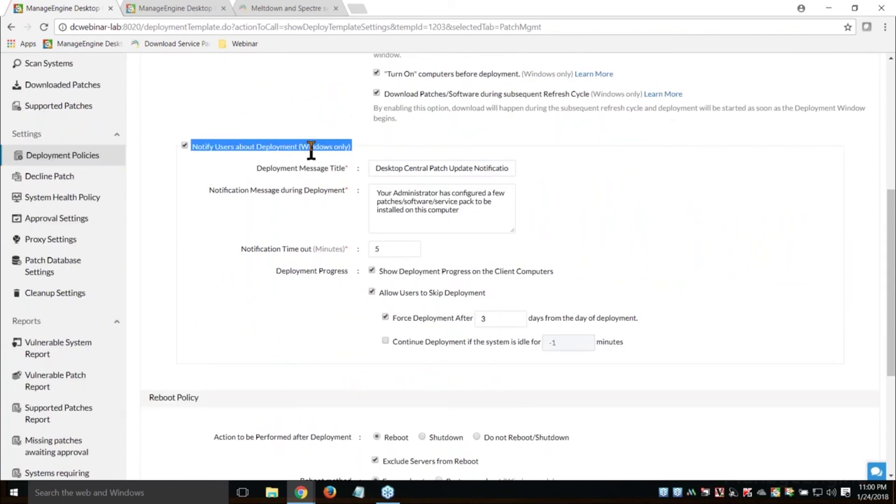
{"action": "left_click", "coordinate": [438, 204]}
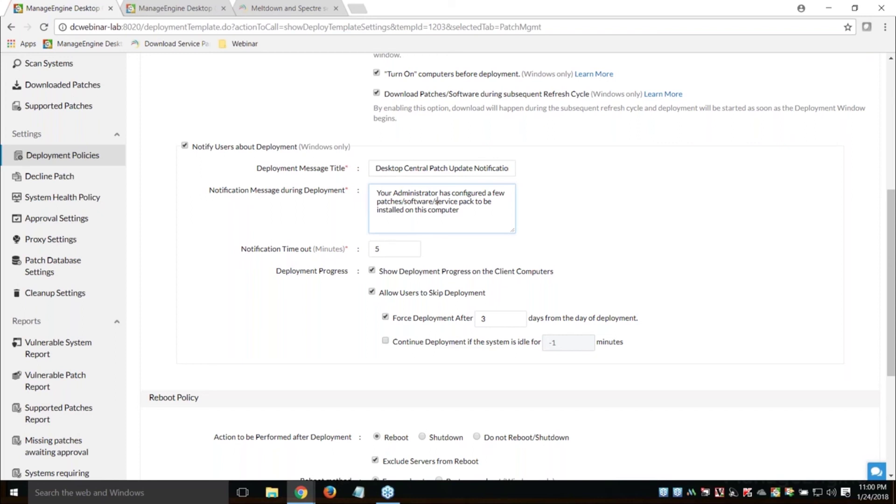
{"action": "scroll", "coordinate": [465, 271], "scroll_direction": "down", "scroll_amount": 1}
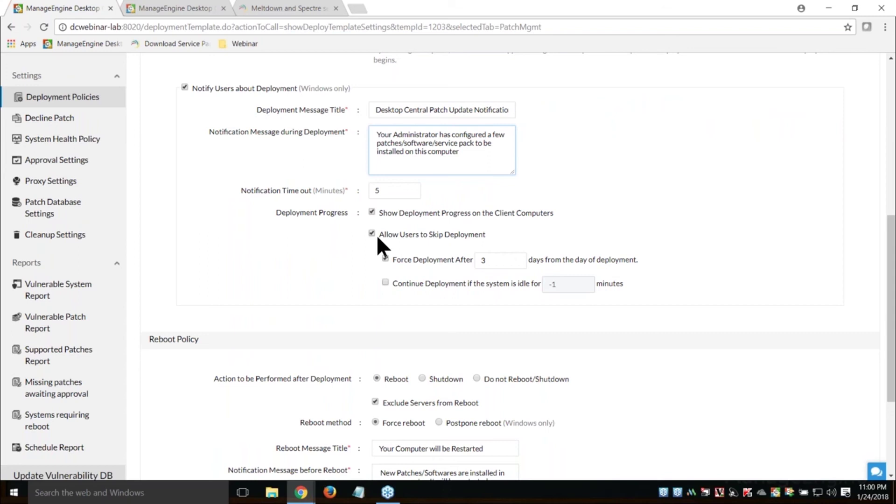
{"action": "scroll", "coordinate": [491, 265], "scroll_direction": "down", "scroll_amount": 1}
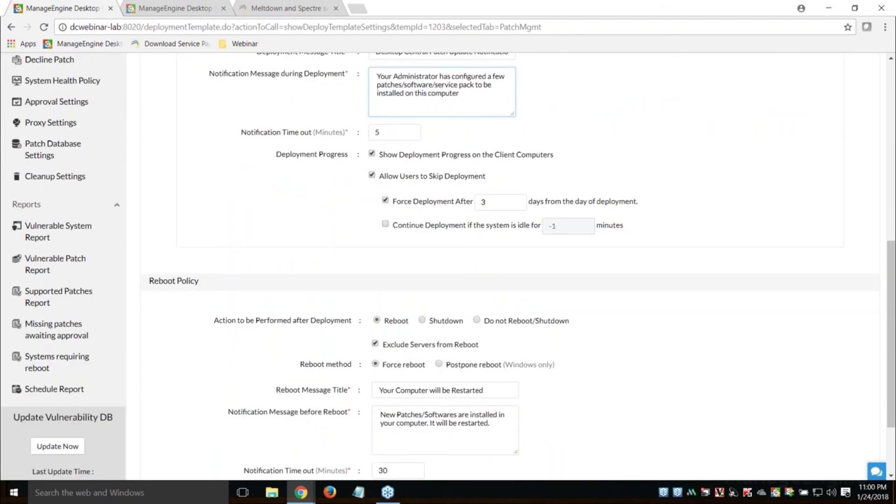
- In the reboot policy, view the Postpone reboot settings and return the reboot method to Force reboot
{"action": "scroll", "coordinate": [436, 84], "scroll_direction": "down", "scroll_amount": 2}
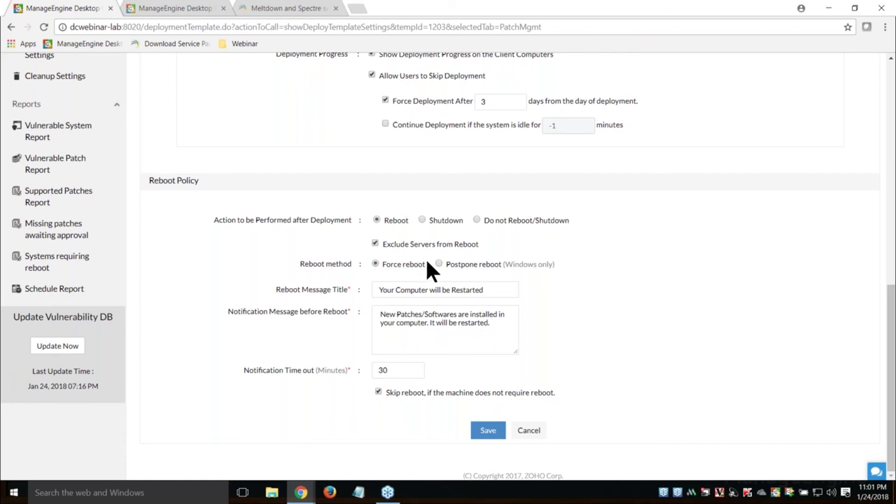
{"action": "left_click", "coordinate": [438, 263]}
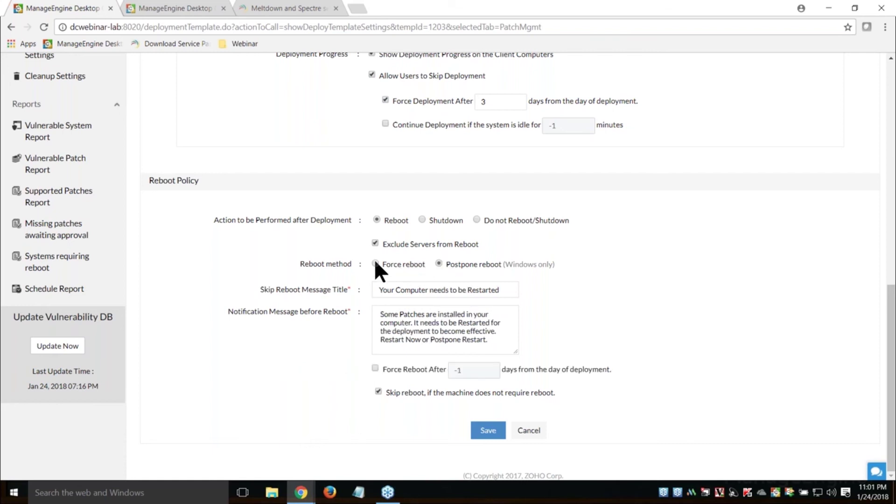
{"action": "left_click", "coordinate": [375, 263]}
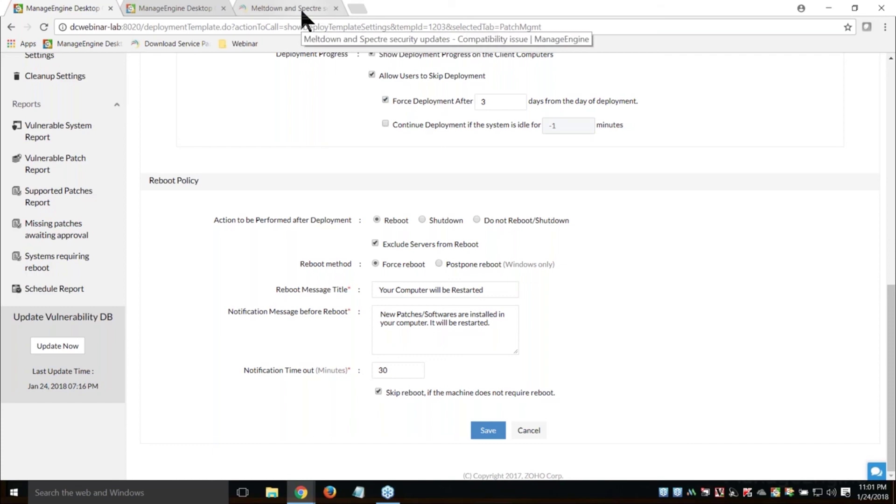
- Switch to the presentation and advance through the skip reboot slide to the Force reboot slide
{"action": "key", "text": "alt+Tab"}
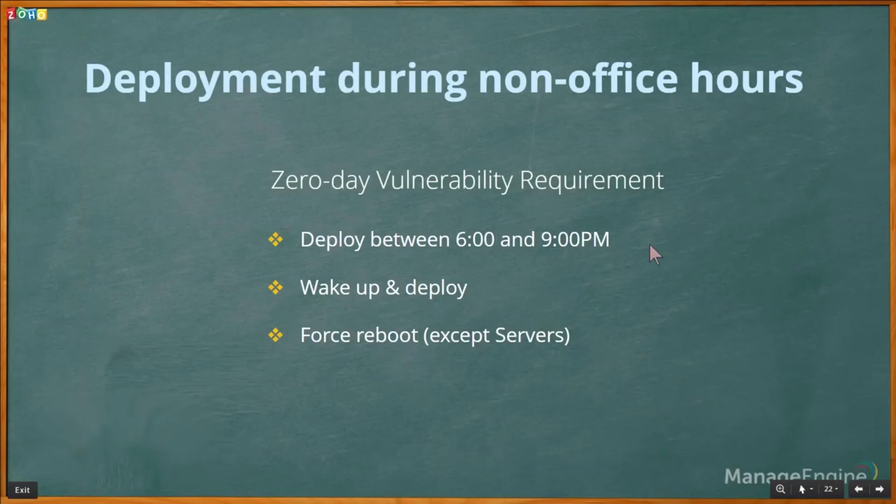
{"action": "key", "text": "Right"}
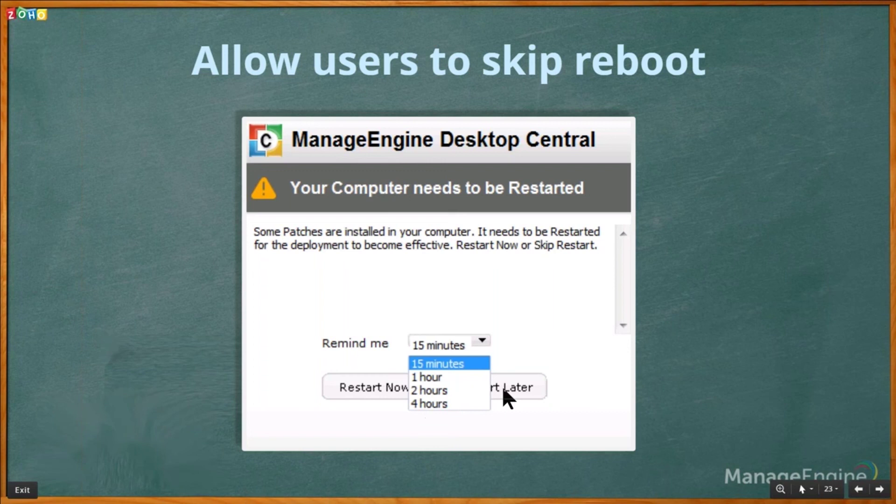
{"action": "left_click", "coordinate": [674, 357]}
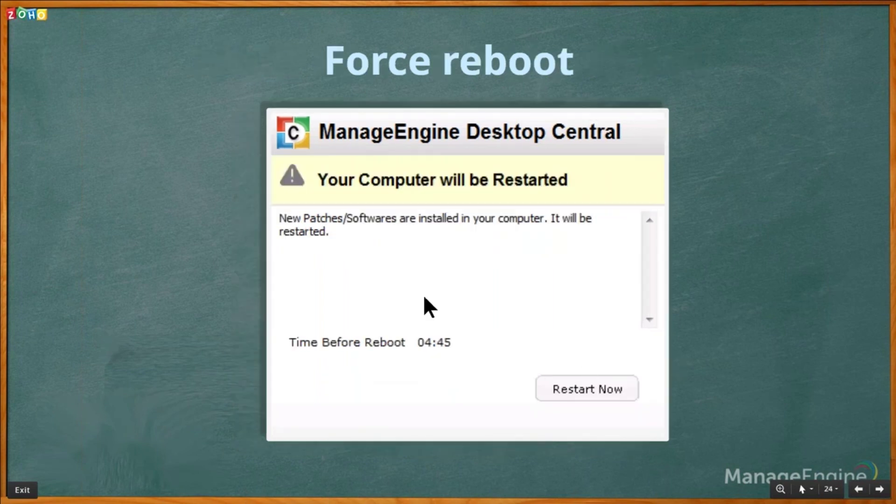
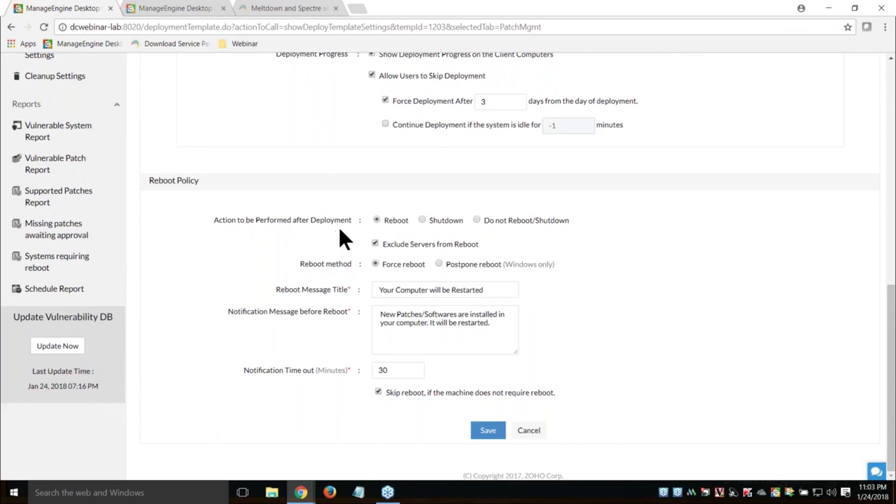
- Open the Patch Database Settings from the administration settings to review the patch types that can be managed
{"action": "scroll", "coordinate": [373, 216], "scroll_direction": "up", "scroll_amount": 12}
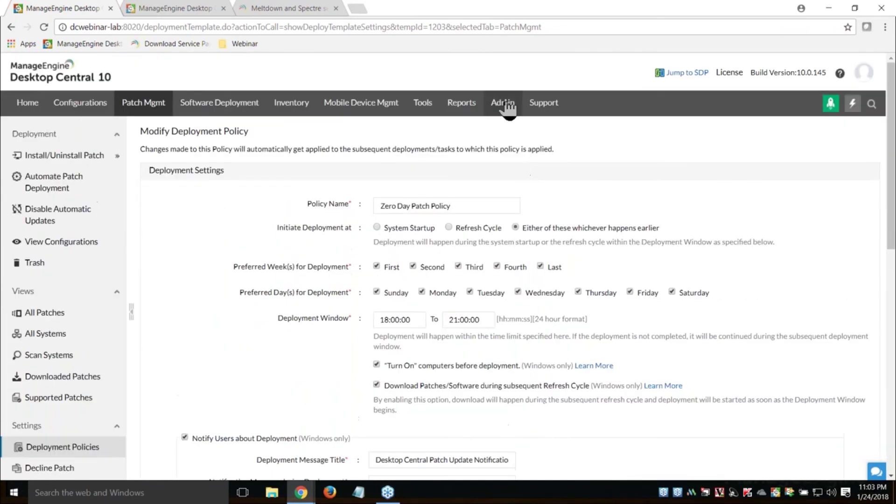
{"action": "left_click", "coordinate": [506, 106]}
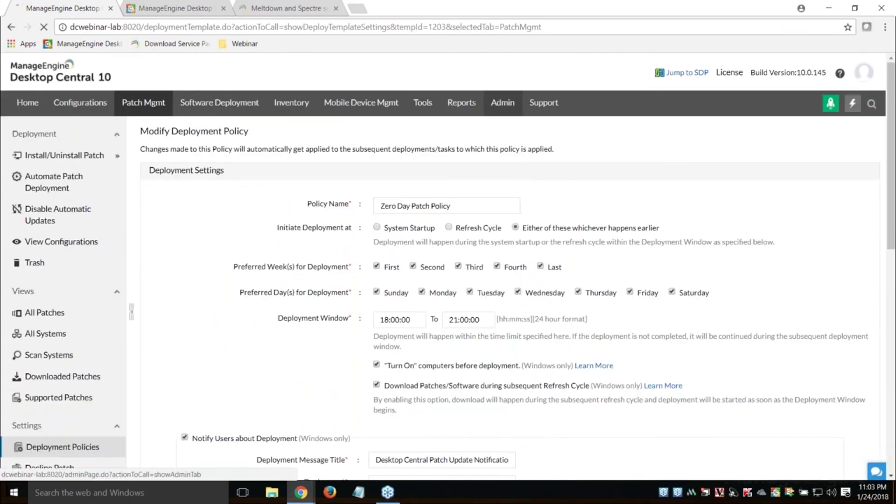
{"action": "scroll", "coordinate": [320, 326], "scroll_direction": "down", "scroll_amount": 4}
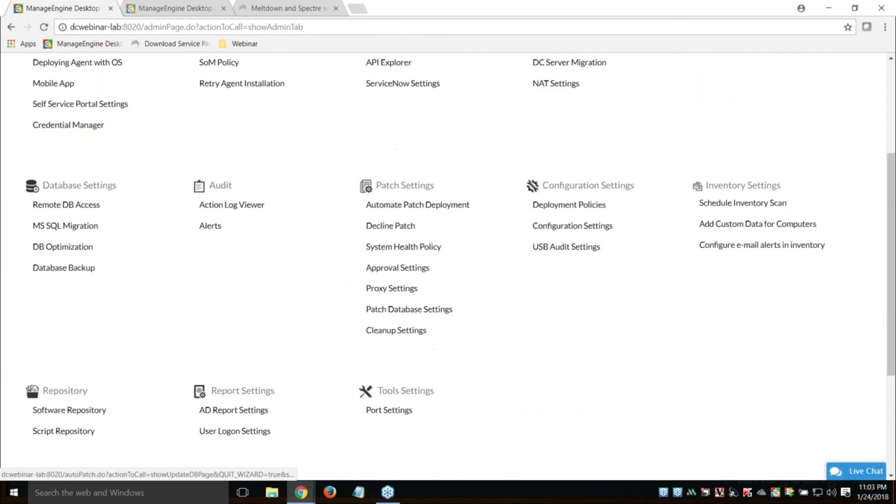
{"action": "left_click", "coordinate": [419, 310]}
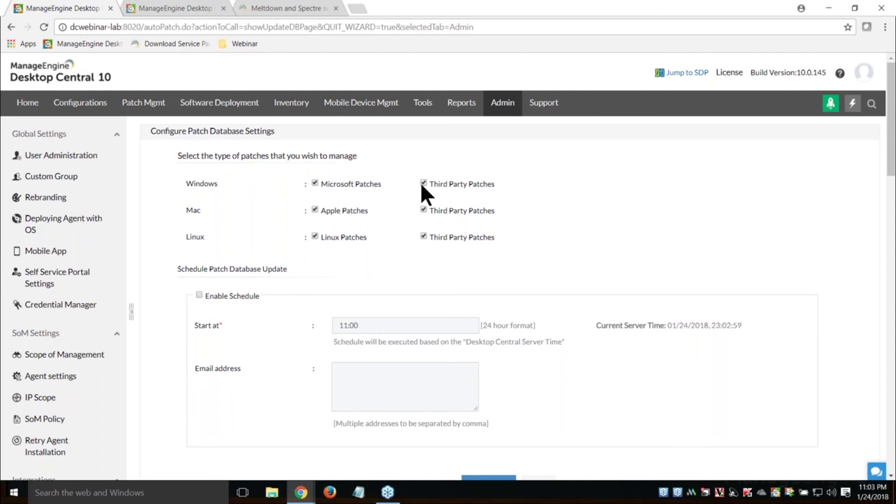
- Switch to the presentation and advance to the Scenario 2 slide on disabling third-party automatic updates
{"action": "key", "text": "alt+Tab"}
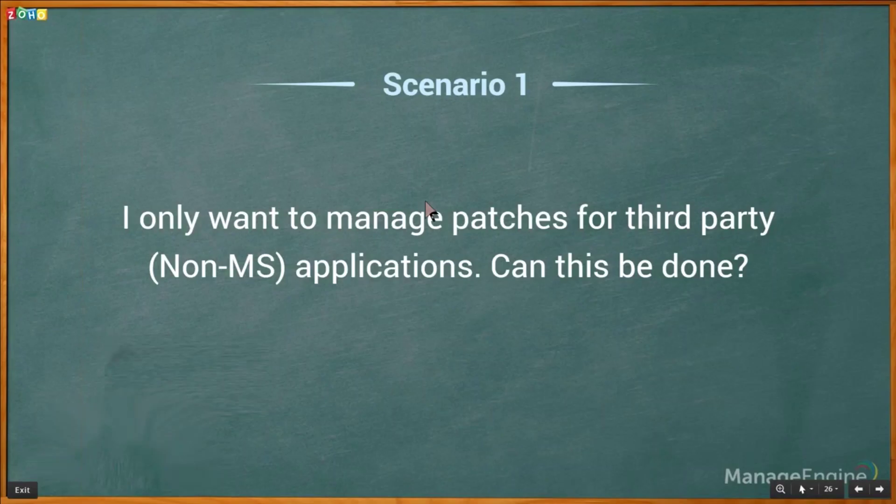
{"action": "key", "text": "Right"}
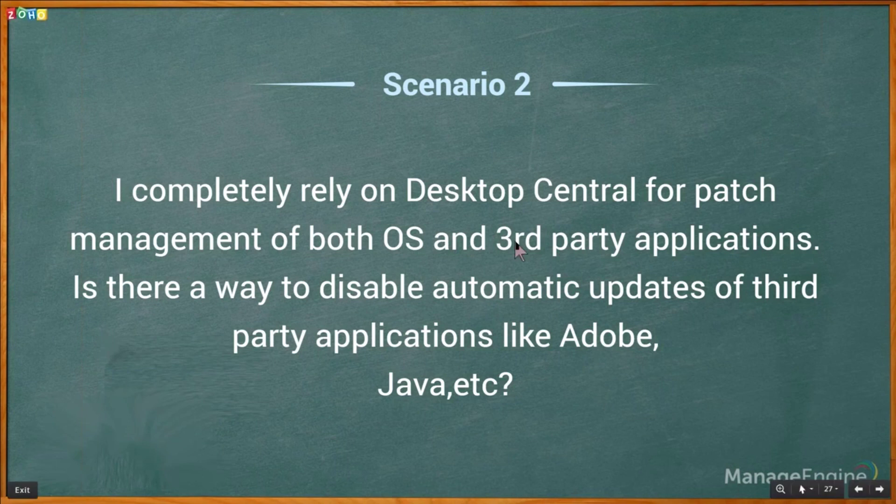
- Switch back to Desktop Central and review the list of Disable Automatic Updates templates in patch management
{"action": "key", "text": "alt+Tab"}
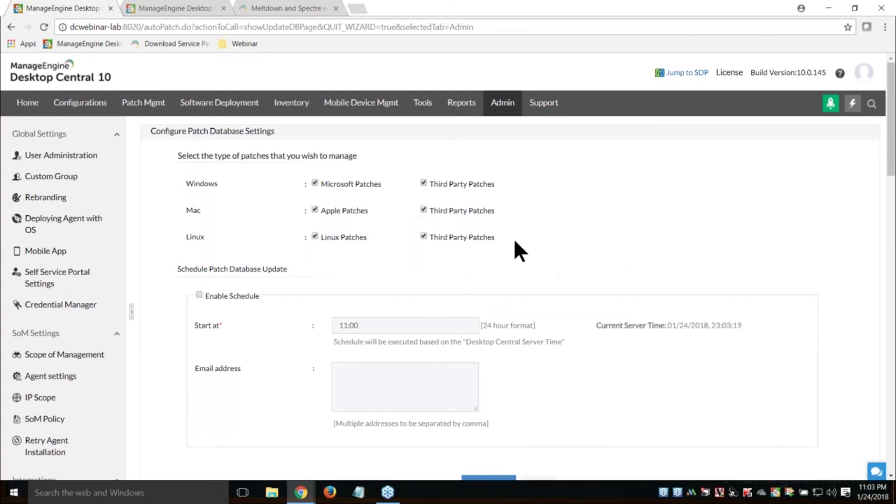
{"action": "left_click", "coordinate": [158, 107]}
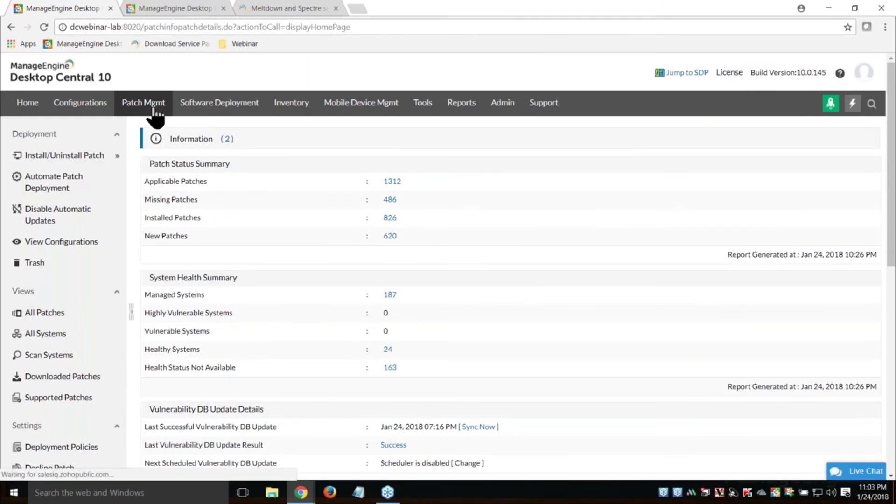
{"action": "left_click", "coordinate": [46, 213]}
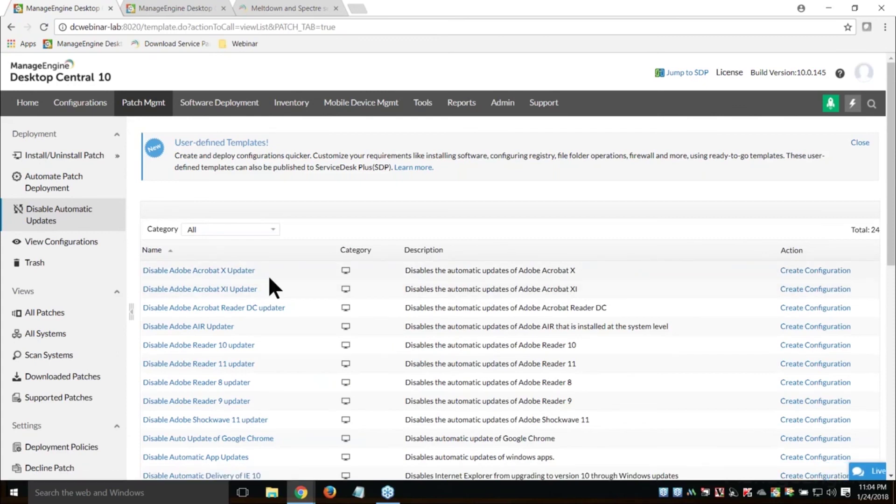
{"action": "scroll", "coordinate": [269, 279], "scroll_direction": "down", "scroll_amount": 5}
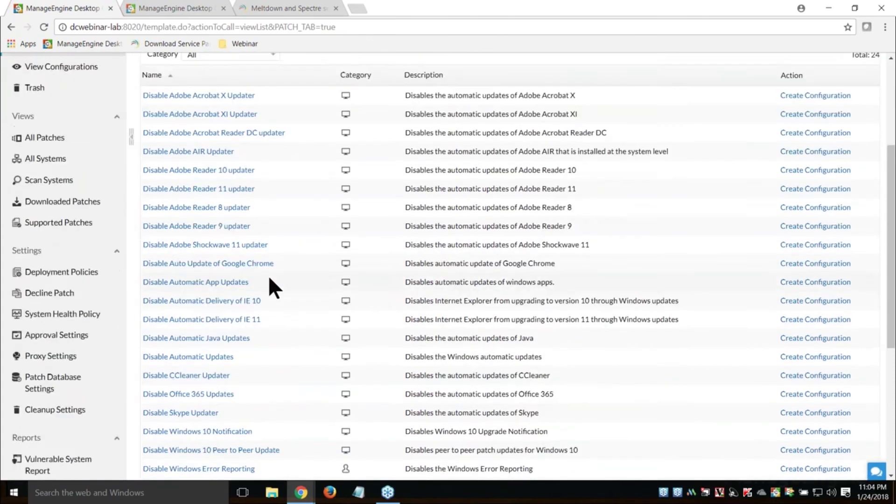
{"action": "scroll", "coordinate": [269, 279], "scroll_direction": "down", "scroll_amount": 2}
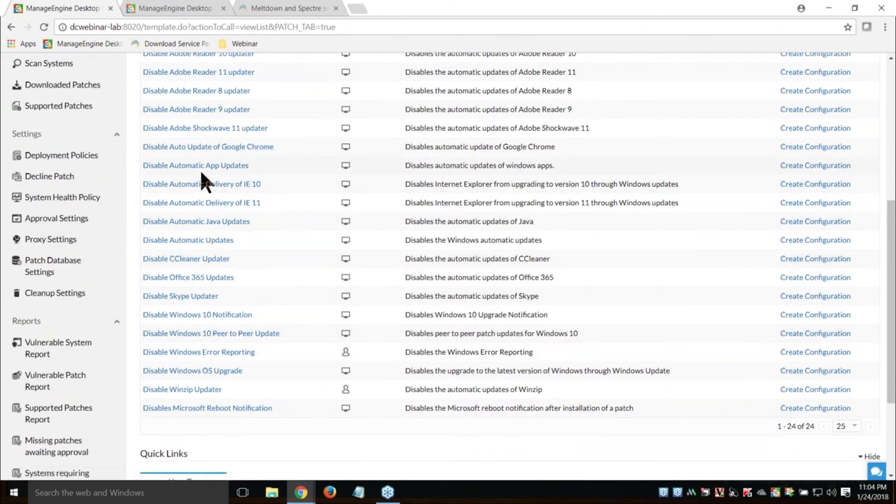
{"action": "scroll", "coordinate": [205, 205], "scroll_direction": "up", "scroll_amount": 1}
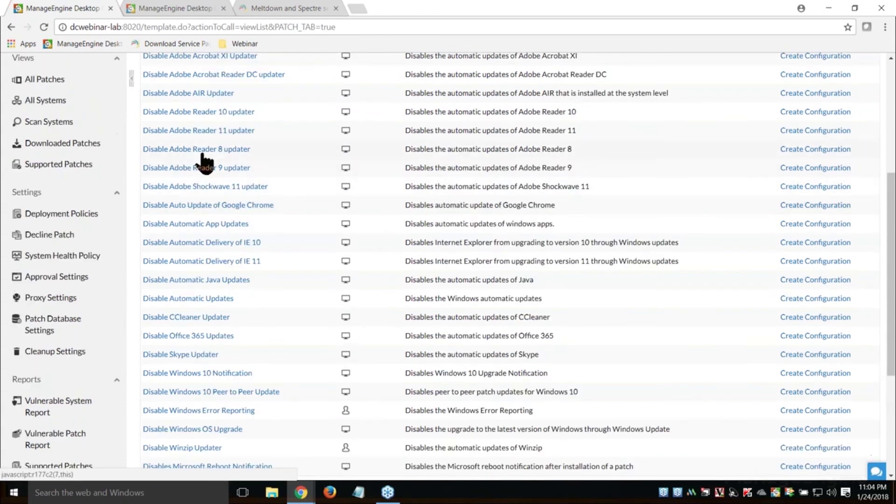
{"action": "scroll", "coordinate": [206, 214], "scroll_direction": "up", "scroll_amount": 1}
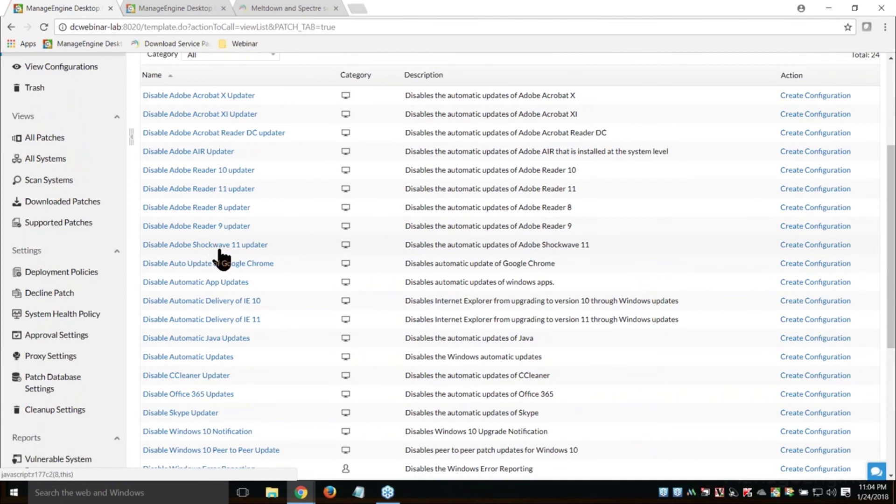
- Create a configuration from the Disable Adobe Acrobat X Updater template and target the New York remote office
{"action": "left_click", "coordinate": [794, 95]}
{"action": "scroll", "coordinate": [608, 305], "scroll_direction": "down", "scroll_amount": 1}
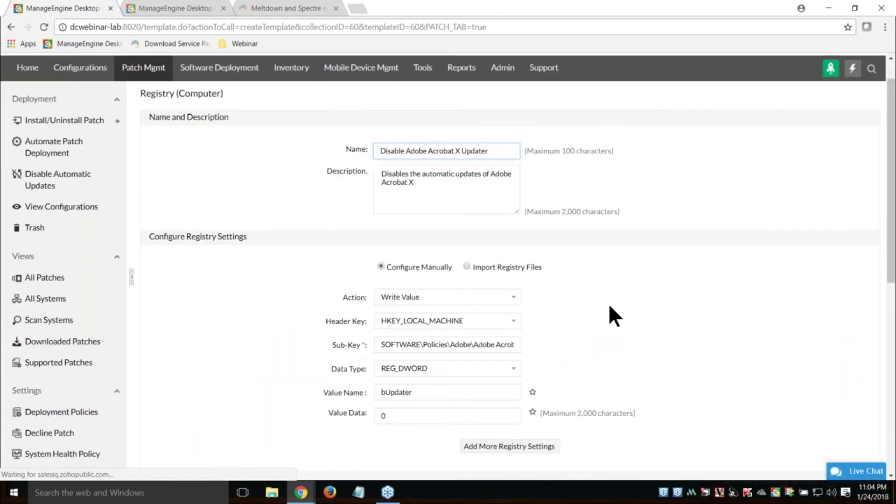
{"action": "scroll", "coordinate": [606, 306], "scroll_direction": "down", "scroll_amount": 4}
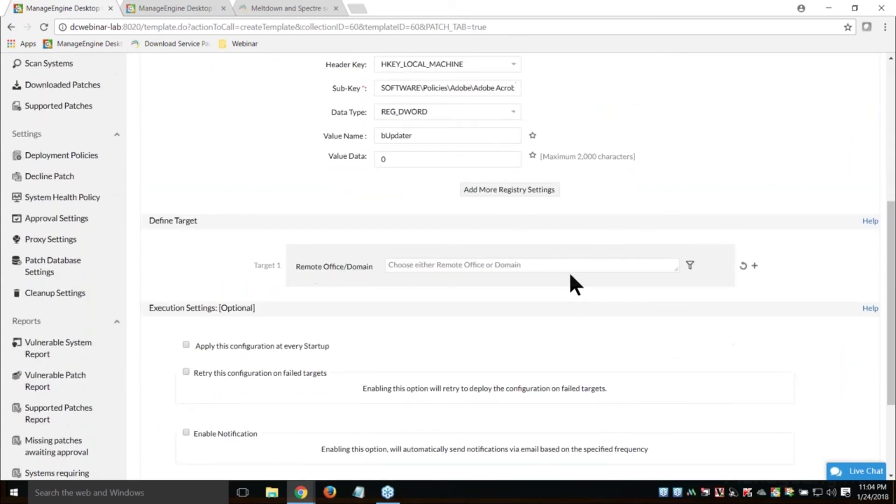
{"action": "left_click", "coordinate": [570, 267]}
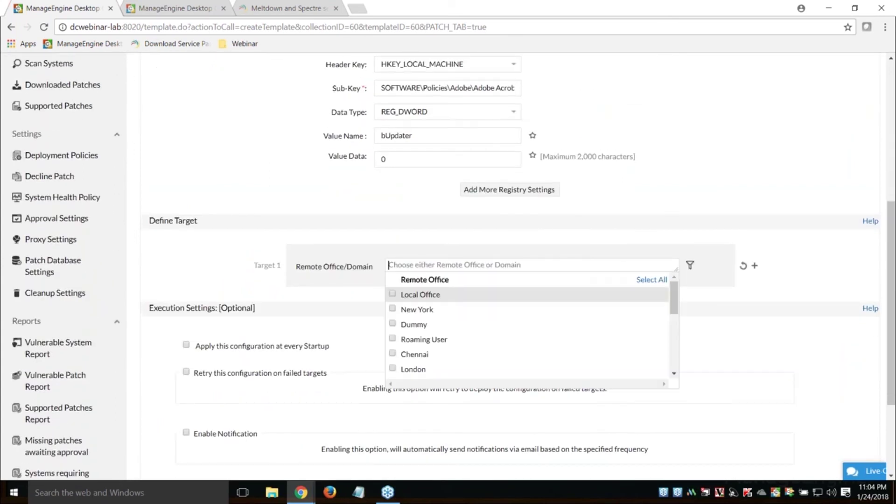
{"action": "left_click", "coordinate": [393, 307]}
{"action": "left_click", "coordinate": [760, 340]}
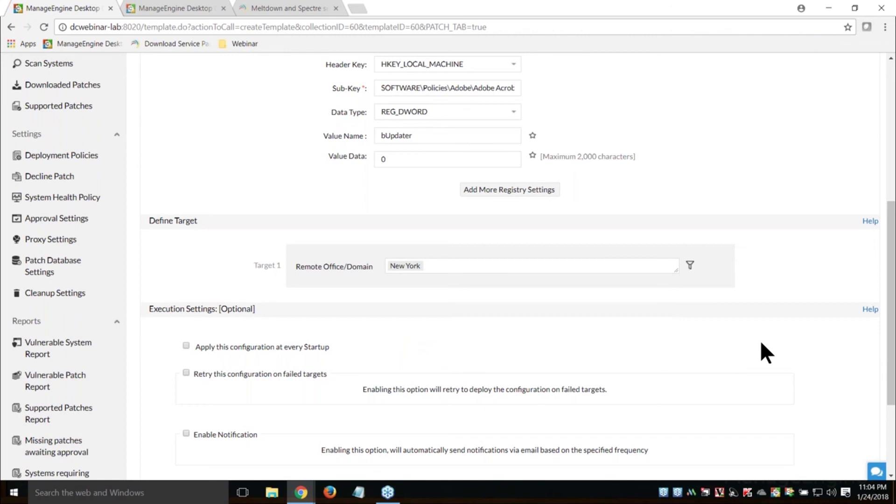
{"action": "scroll", "coordinate": [759, 345], "scroll_direction": "down", "scroll_amount": 3}
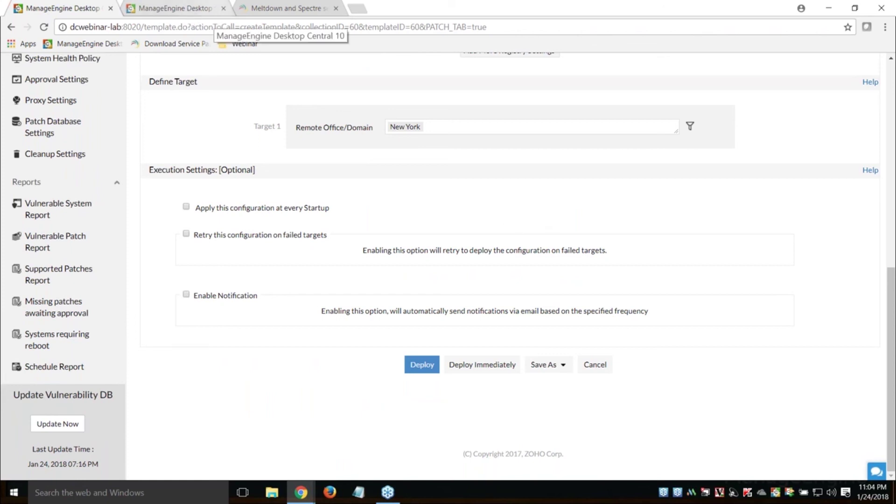
- Switch to the presentation and advance through Scenario 3 on disabling Java updates to the slide on selective and permanent exclusion
{"action": "key", "text": "alt+Tab"}
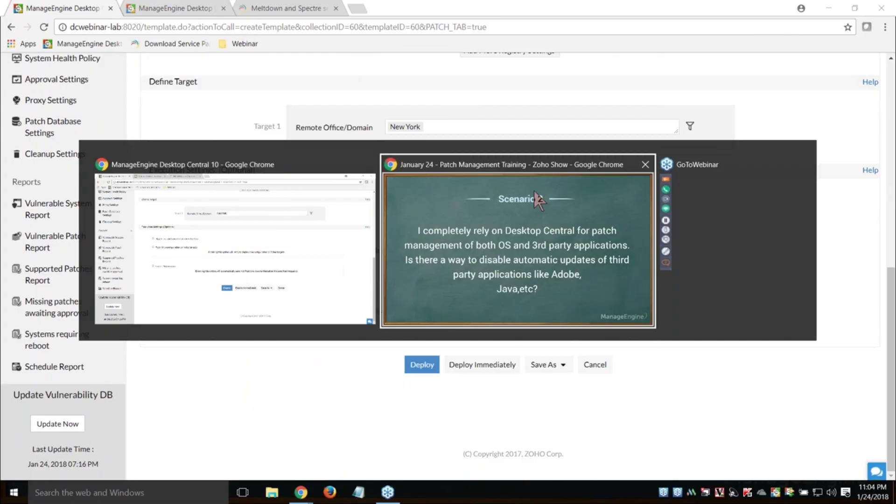
{"action": "key", "text": "Right"}
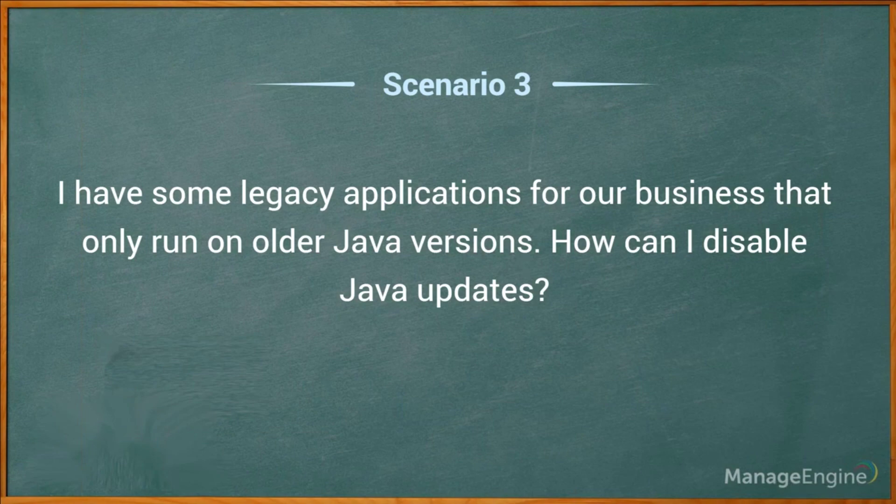
{"action": "key", "text": "alt+Tab"}
{"action": "key", "text": "alt+Tab"}
{"action": "key", "text": "Right"}
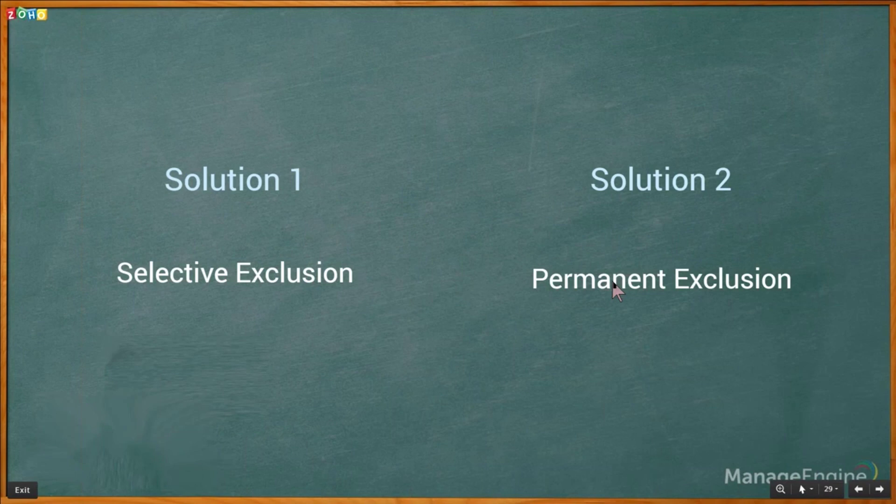
- Switch back to Desktop Central and start a Windows automated patch deployment task that scans systems, downloads and deploys approved missing patches
{"action": "key", "text": "alt+Tab"}
{"action": "scroll", "coordinate": [406, 266], "scroll_direction": "up", "scroll_amount": 10}
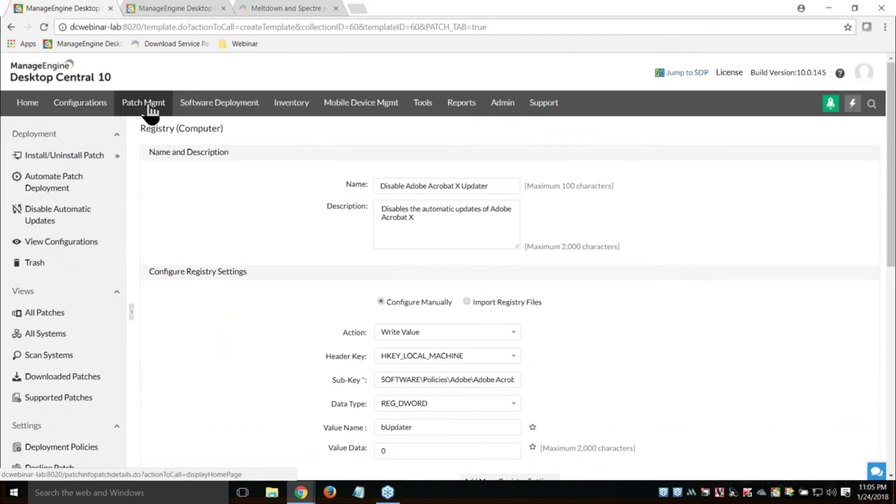
{"action": "left_click", "coordinate": [80, 187]}
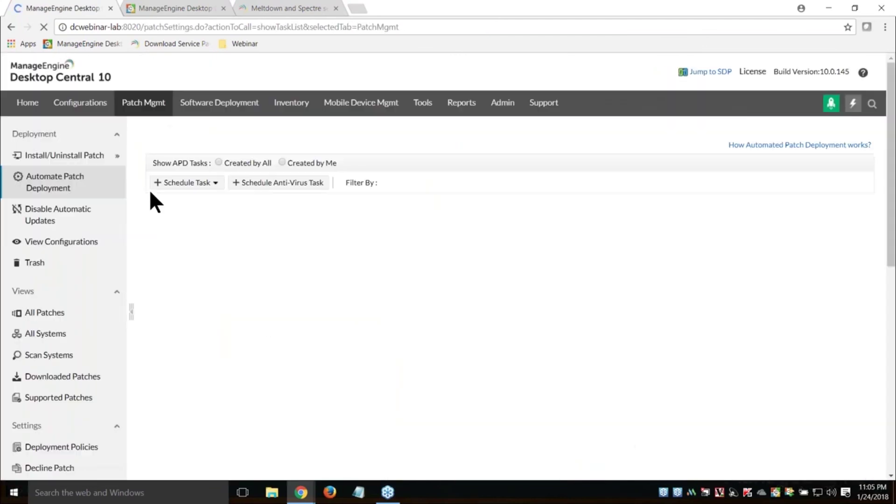
{"action": "left_click", "coordinate": [193, 184]}
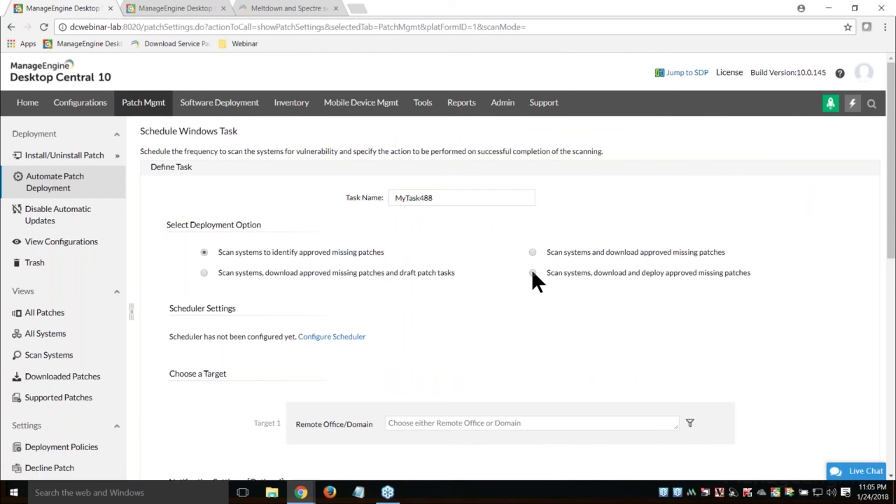
{"action": "left_click", "coordinate": [533, 273]}
- Set the task's Microsoft applications to Exclude Specific Applications and view the searchable application list without selecting any
{"action": "scroll", "coordinate": [699, 327], "scroll_direction": "down", "scroll_amount": 5}
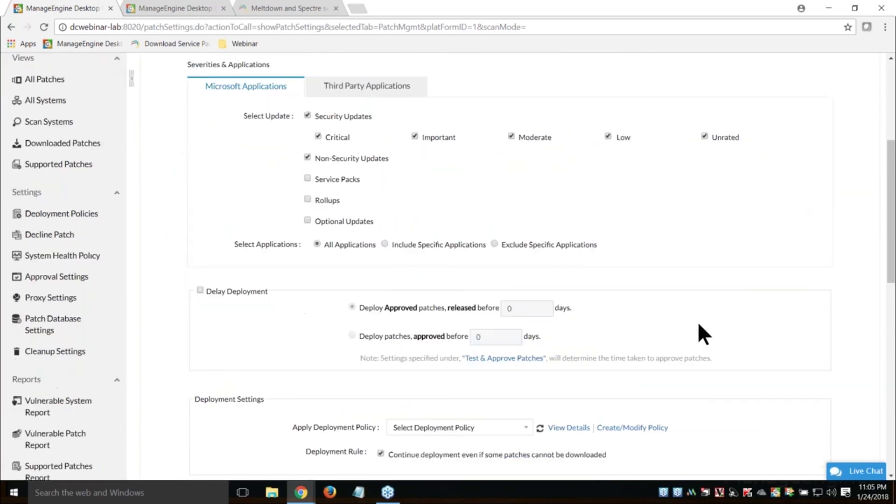
{"action": "left_click", "coordinate": [495, 243]}
{"action": "left_click", "coordinate": [716, 268]}
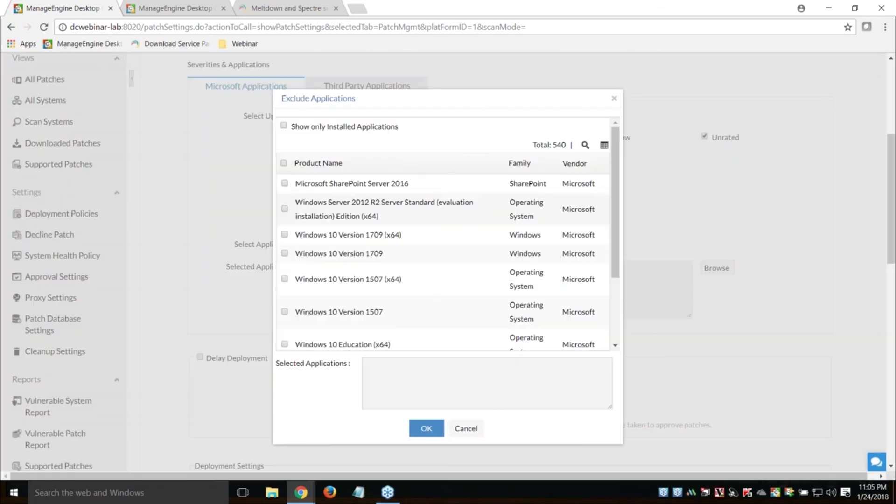
{"action": "left_click", "coordinate": [585, 145]}
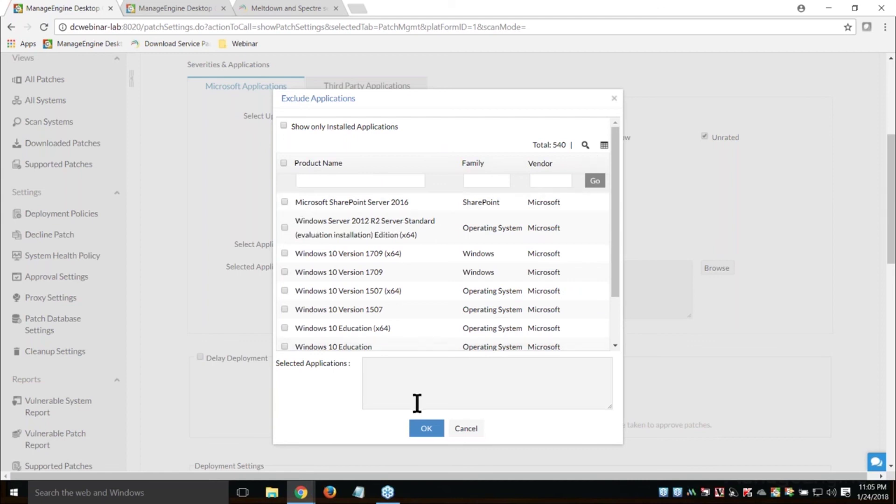
{"action": "left_click", "coordinate": [463, 428]}
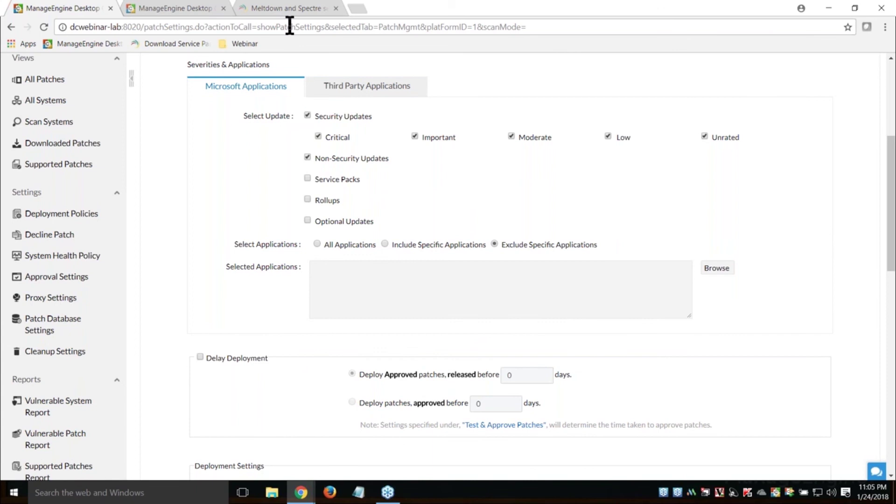
- Open the Decline Patch settings and start declining patches for the All Computers Group
{"action": "scroll", "coordinate": [302, 214], "scroll_direction": "up", "scroll_amount": 4}
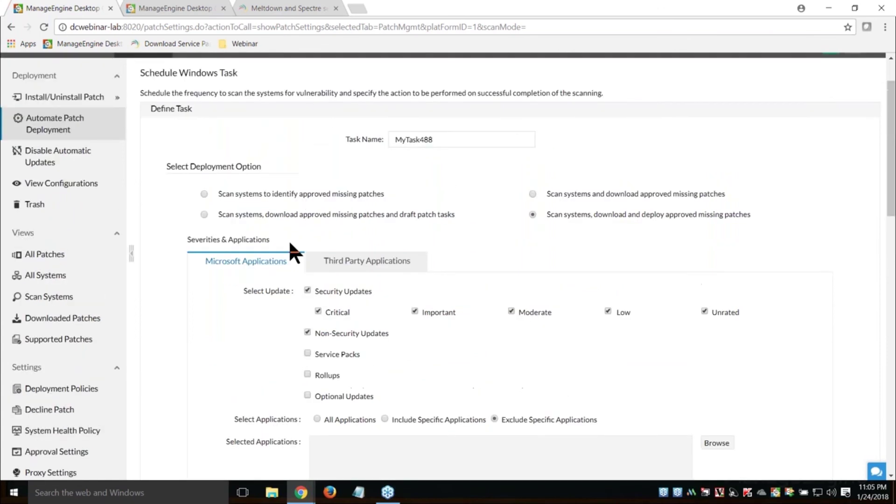
{"action": "scroll", "coordinate": [292, 251], "scroll_direction": "down", "scroll_amount": 3}
{"action": "left_click", "coordinate": [61, 293]}
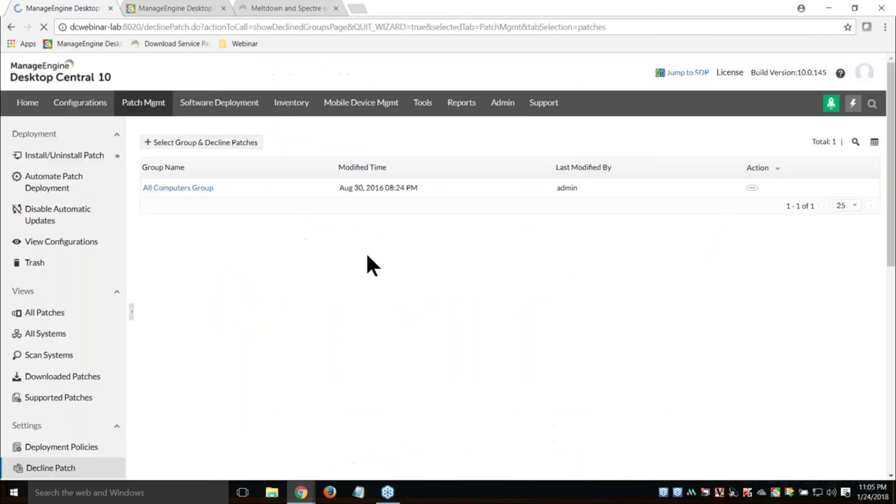
{"action": "left_click", "coordinate": [230, 143]}
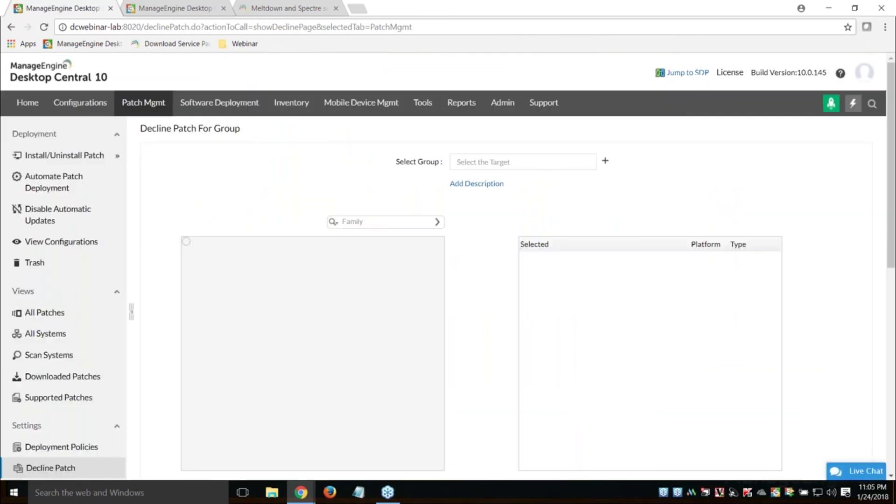
{"action": "left_click", "coordinate": [392, 222]}
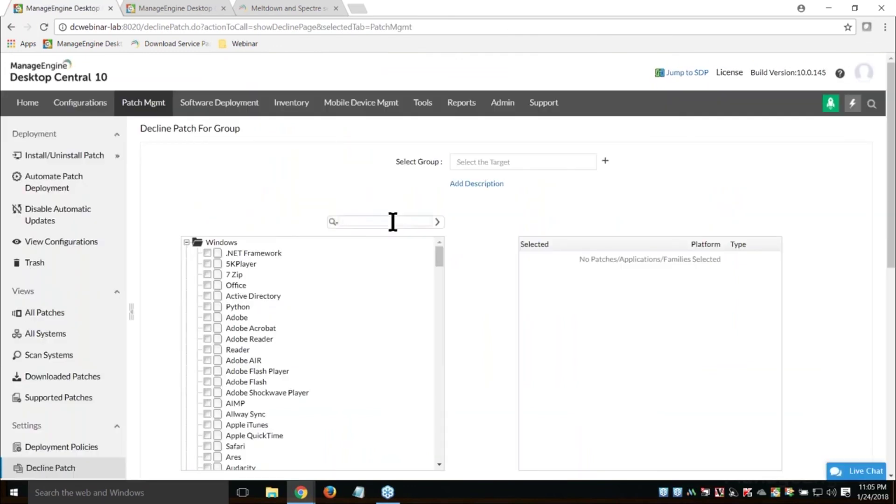
{"action": "left_click", "coordinate": [561, 161]}
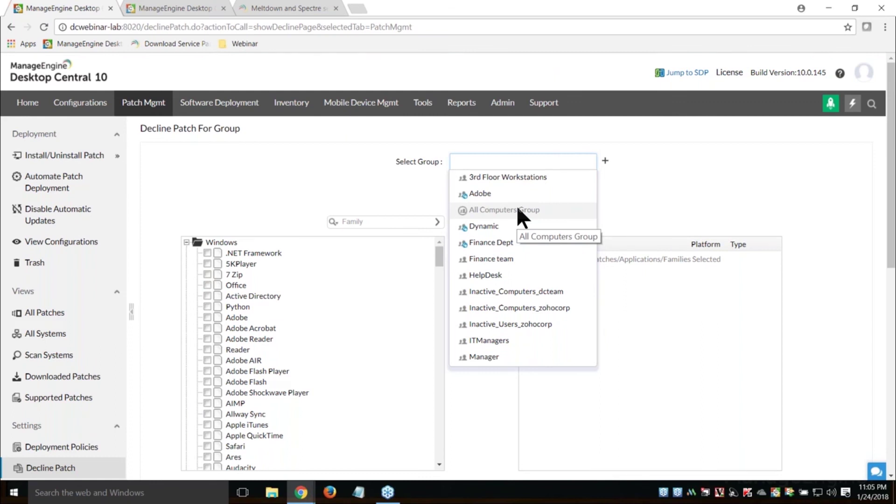
{"action": "left_click", "coordinate": [517, 208]}
{"action": "key", "text": "Return"}
- Add the Windows Adobe family to the group's declined list and expand it to show its applications
{"action": "left_click", "coordinate": [344, 217]}
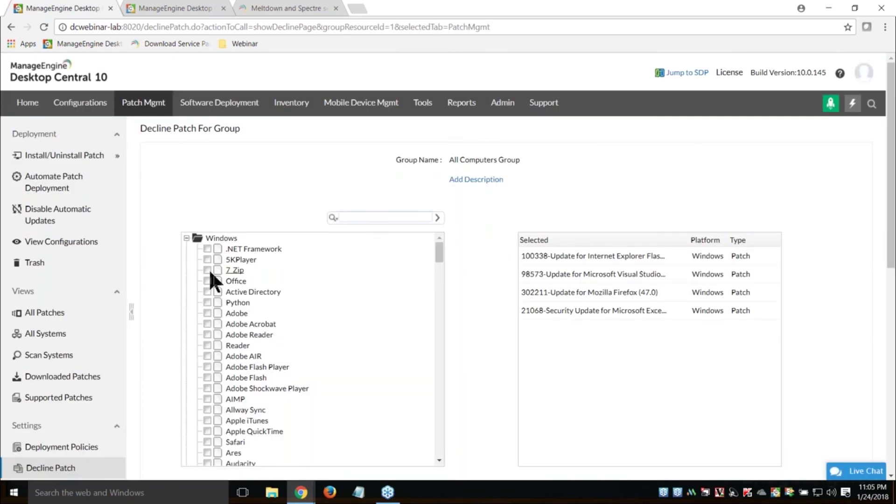
{"action": "left_click", "coordinate": [205, 311]}
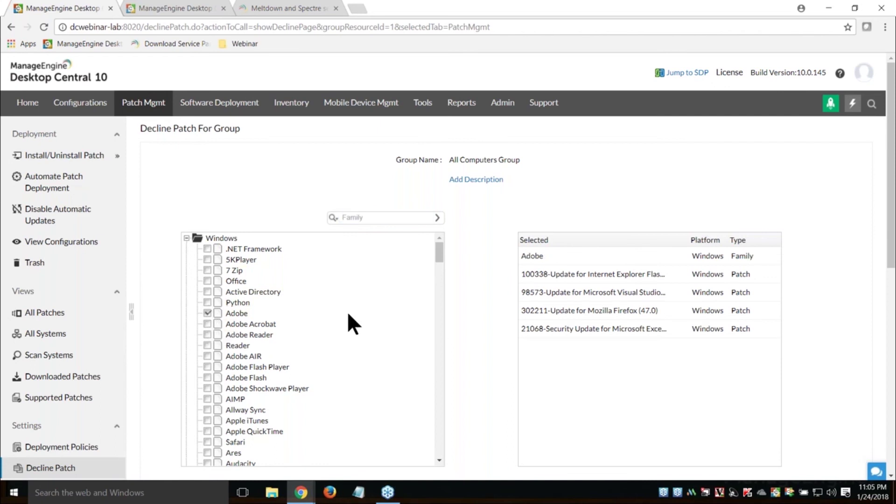
{"action": "double_click", "coordinate": [236, 313]}
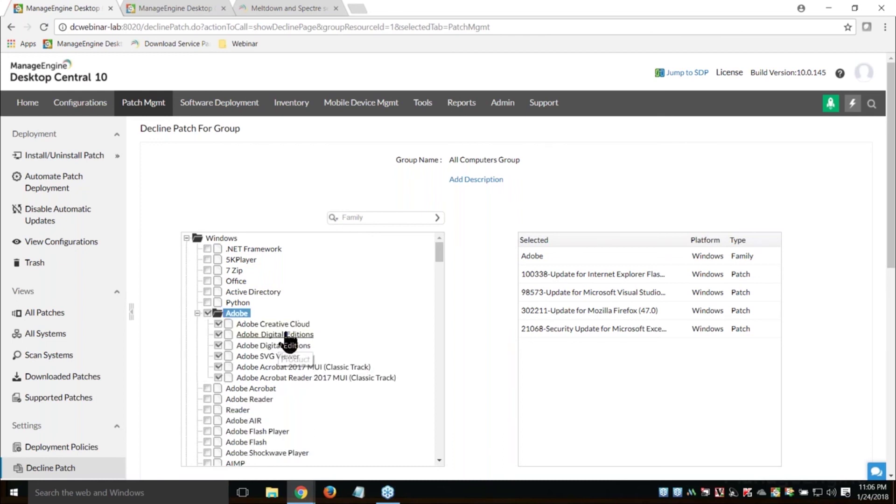
- Switch to the presentation and advance to the Scenario 4 slide on misbehaving business applications
{"action": "key", "text": "alt+Tab"}
{"action": "left_click", "coordinate": [419, 244]}
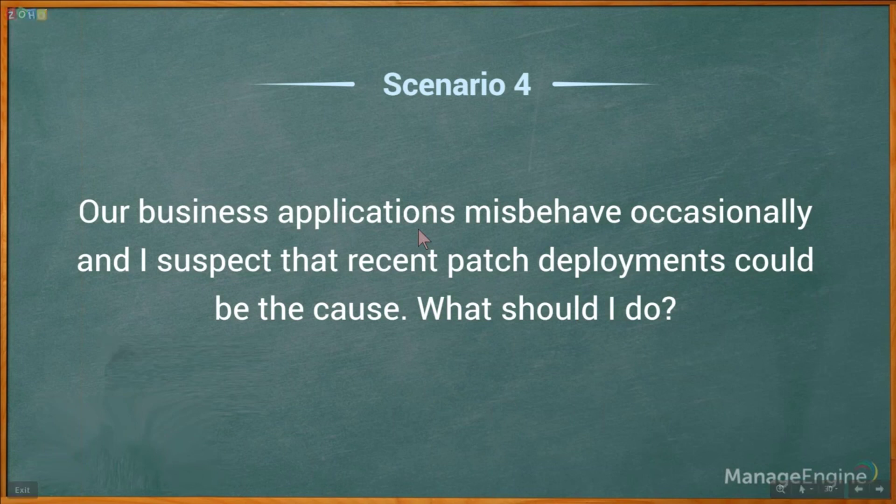
- Switch back to Desktop Central, create an uninstall configuration for installed patch 105228 and review its target and execution settings
{"action": "key", "text": "alt+Tab"}
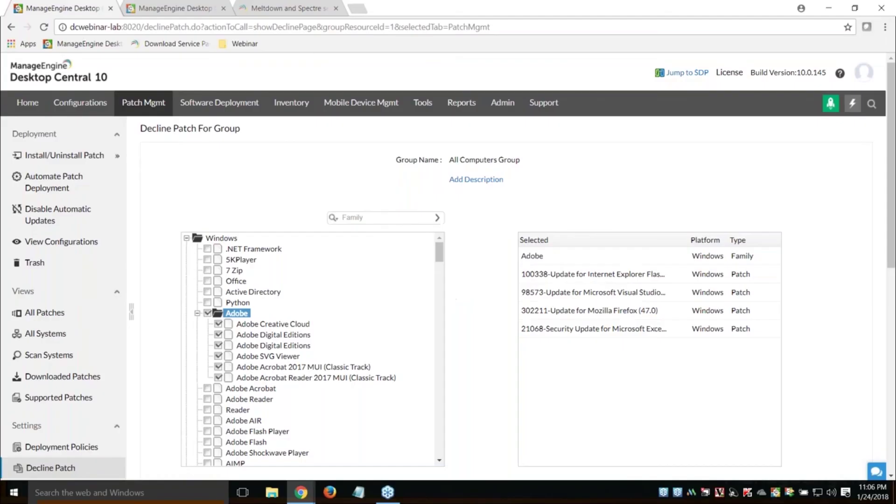
{"action": "left_click", "coordinate": [154, 106]}
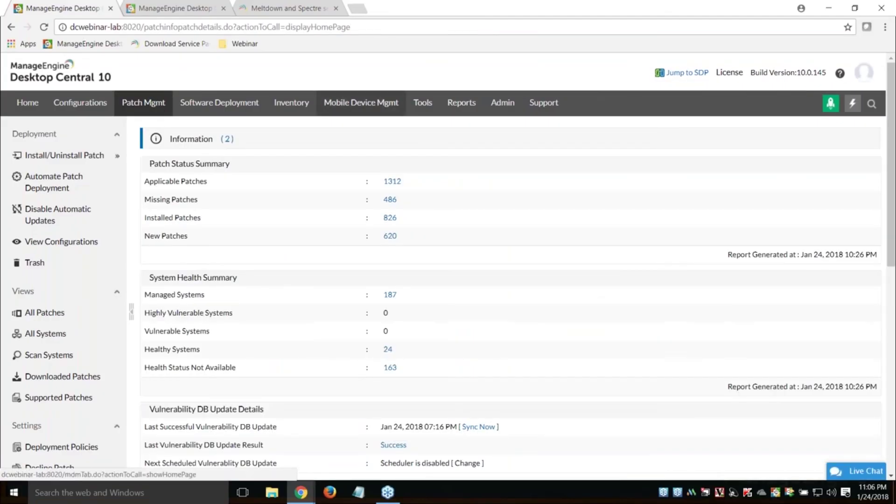
{"action": "left_click", "coordinate": [51, 314]}
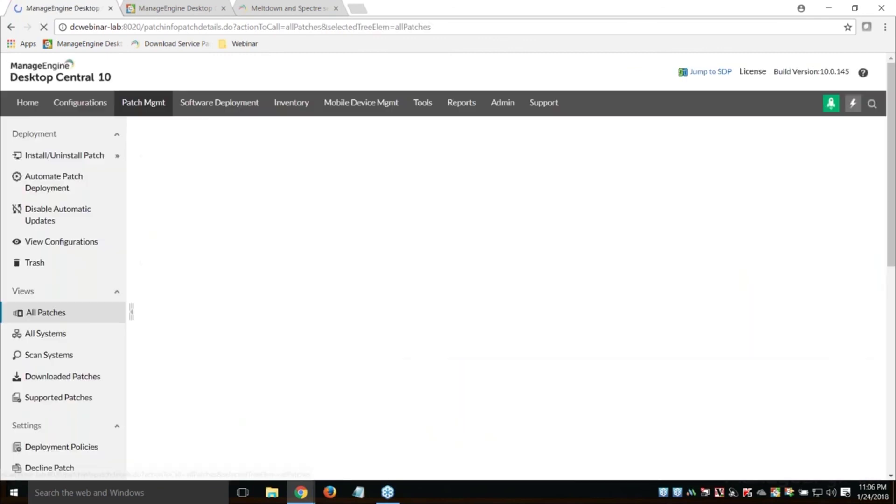
{"action": "left_click", "coordinate": [353, 158]}
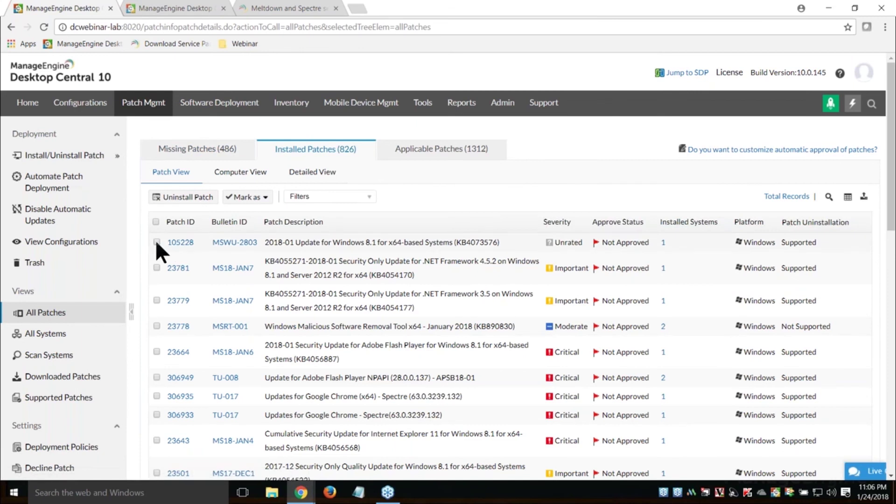
{"action": "left_click", "coordinate": [157, 242]}
{"action": "left_click", "coordinate": [183, 196]}
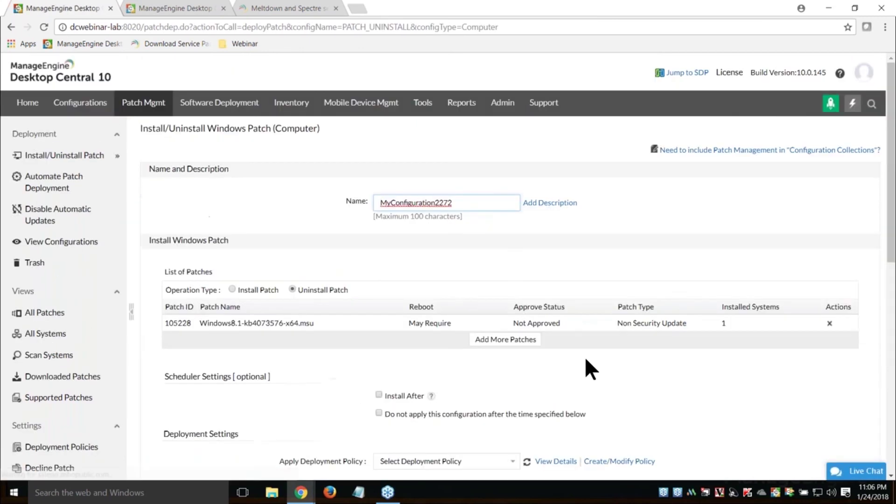
{"action": "scroll", "coordinate": [584, 357], "scroll_direction": "down", "scroll_amount": 10}
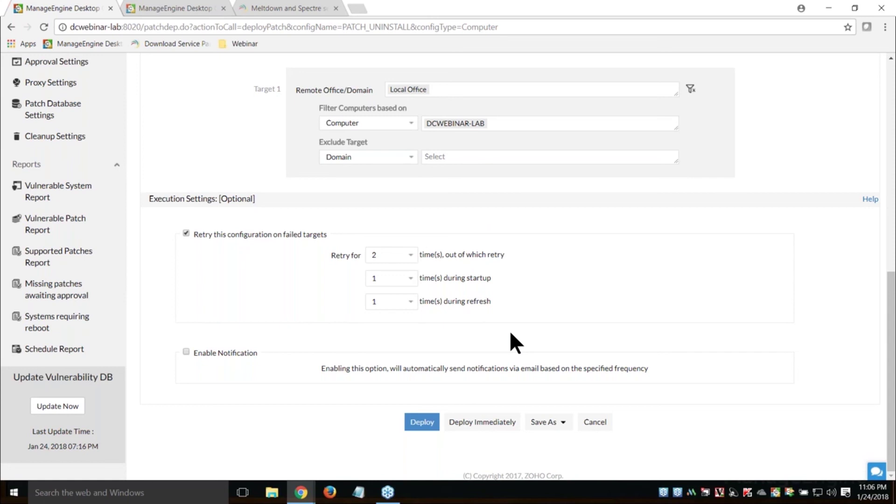
- Switch to the presentation and advance to the Scenario 5 slide on pushing antivirus definition updates
{"action": "key", "text": "alt+Tab"}
{"action": "key", "text": "Right"}
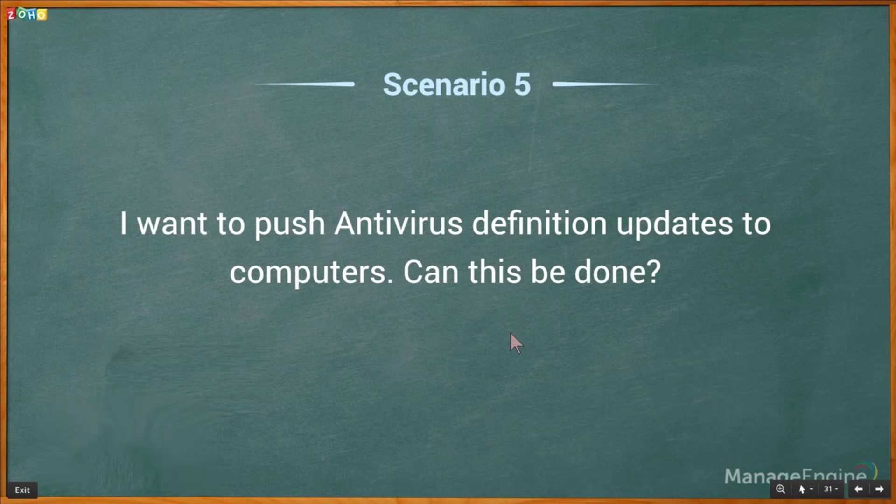
- Switch back to Desktop Central and start a new scheduled anti-virus task under automated patch deployment
{"action": "key", "text": "alt+Tab"}
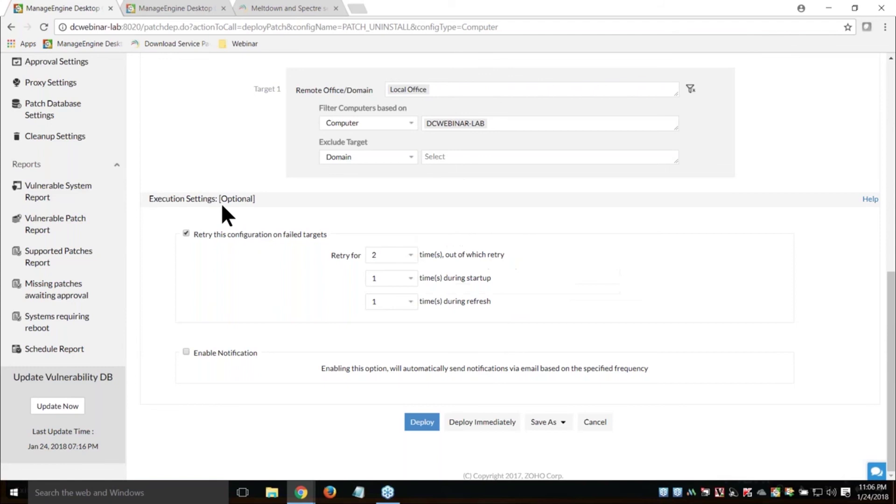
{"action": "scroll", "coordinate": [222, 206], "scroll_direction": "up", "scroll_amount": 1}
{"action": "scroll", "coordinate": [221, 203], "scroll_direction": "up", "scroll_amount": 10}
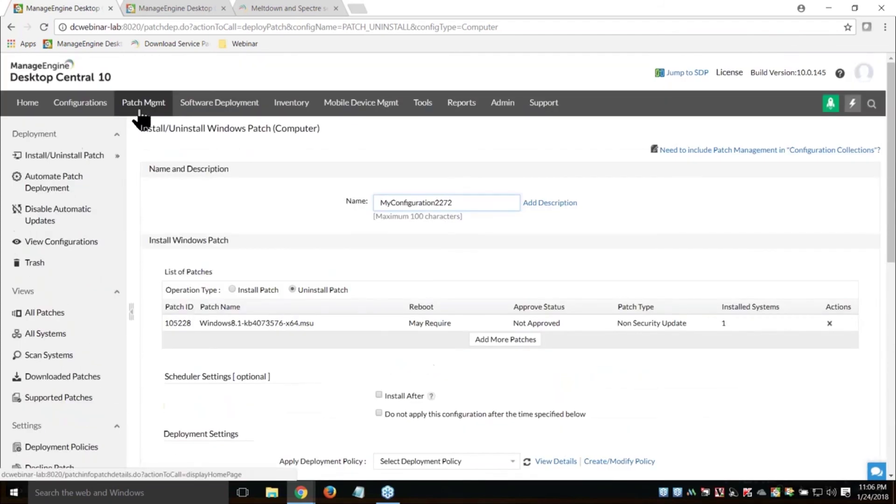
{"action": "left_click", "coordinate": [42, 182]}
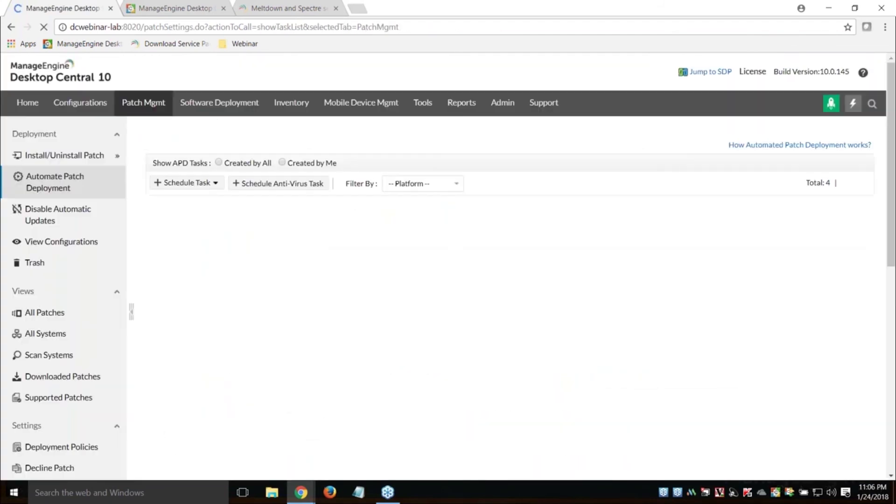
{"action": "left_click", "coordinate": [287, 184]}
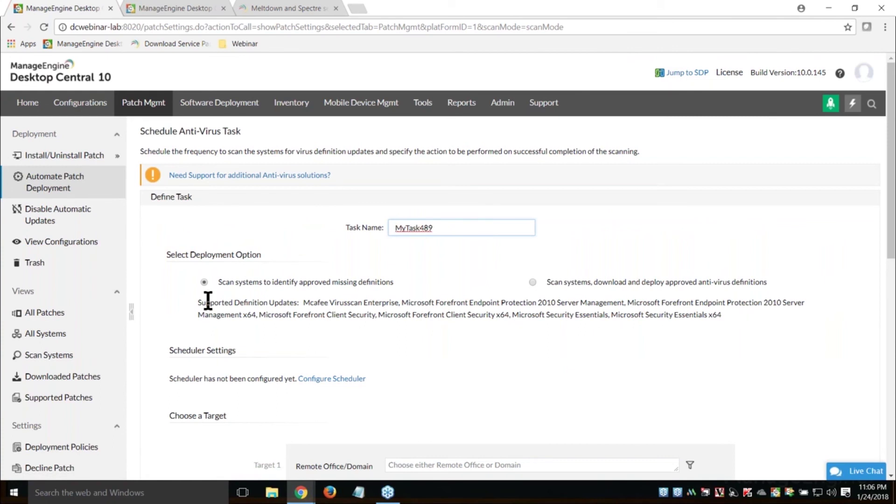
- Examine the supported anti-virus definition updates, switch to the presentation and advance past the Scenario 5 slide
{"action": "left_click_drag", "start_coordinate": [199, 302], "coordinate": [721, 315]}
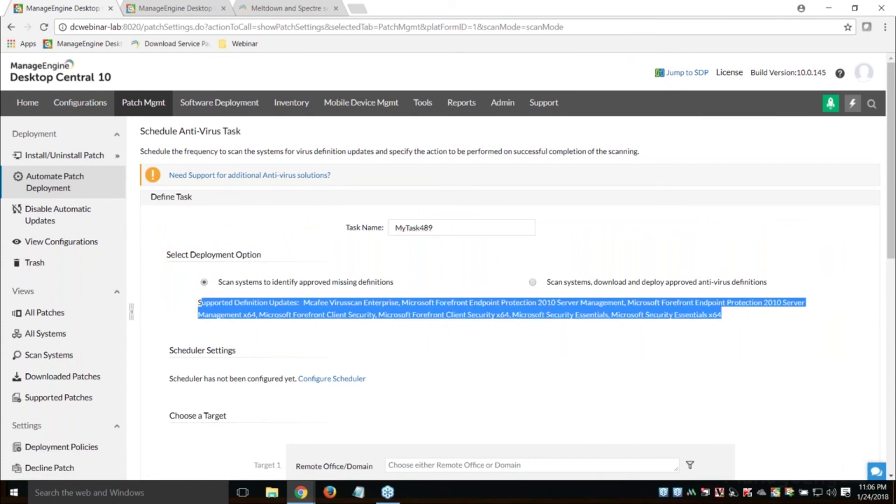
{"action": "left_click", "coordinate": [288, 205]}
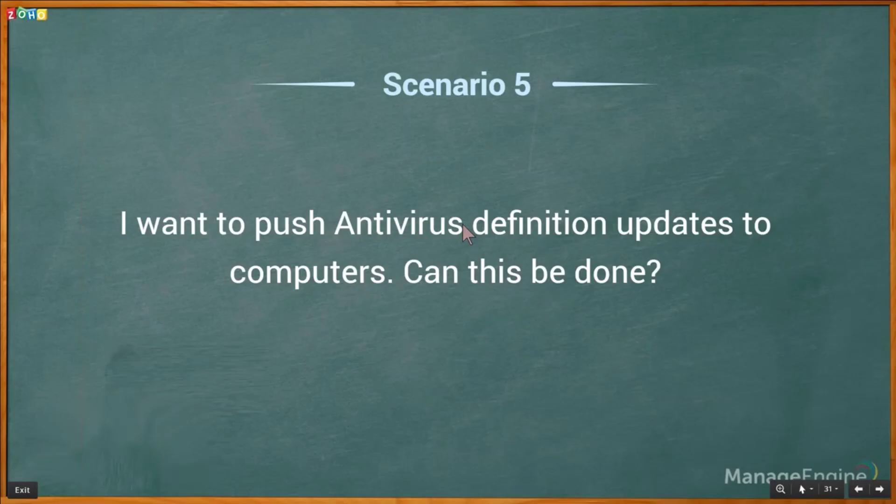
{"action": "key", "text": "Right"}
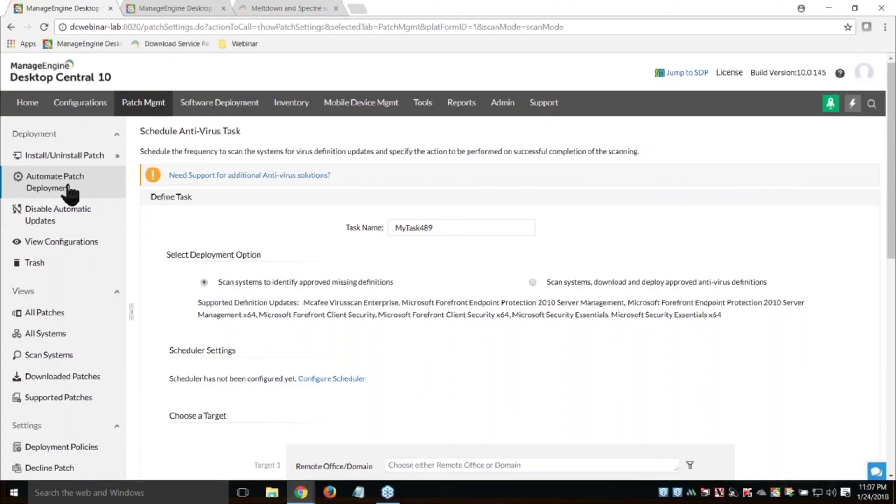
- Switch back to Desktop Central and start an automated Windows patch task that scans systems, downloads and deploys approved missing patches
{"action": "left_click", "coordinate": [61, 183]}
{"action": "left_click", "coordinate": [187, 184]}
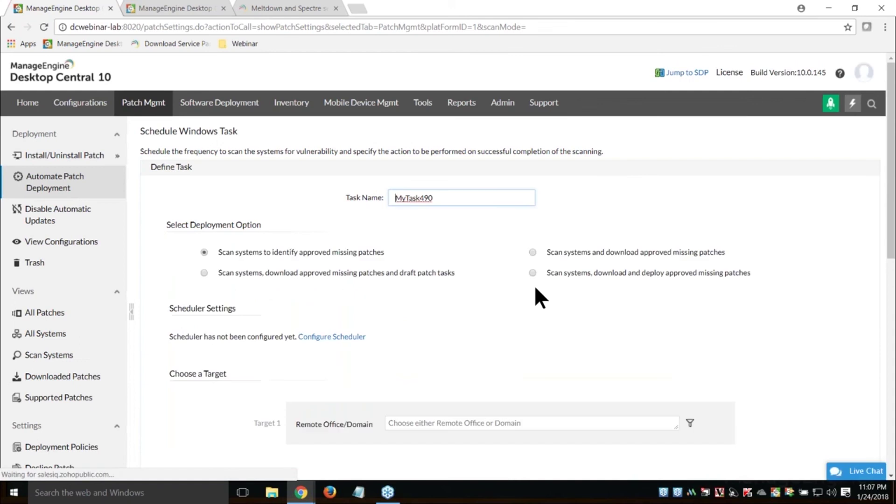
{"action": "left_click", "coordinate": [532, 272]}
- Enable Delay Deployment so that only approved patches released before 10 days are deployed
{"action": "scroll", "coordinate": [724, 306], "scroll_direction": "down", "scroll_amount": 3}
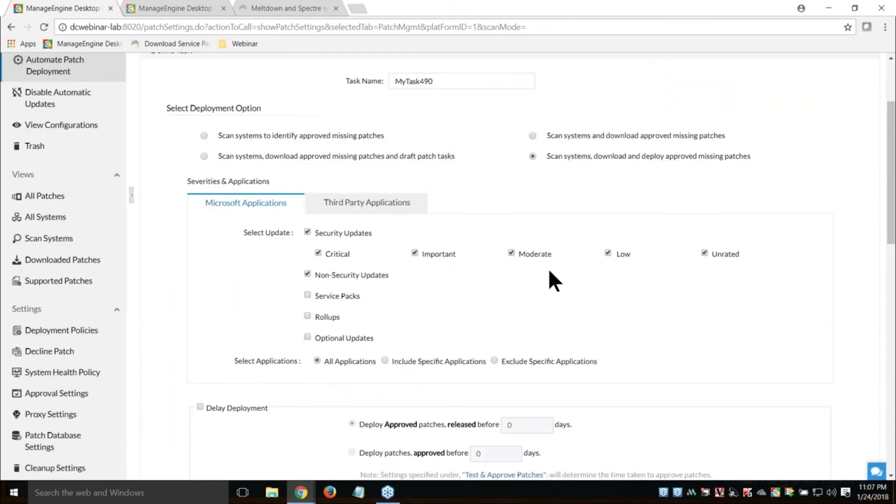
{"action": "scroll", "coordinate": [508, 320], "scroll_direction": "down", "scroll_amount": 3}
{"action": "left_click", "coordinate": [200, 290]}
{"action": "double_click", "coordinate": [529, 310]}
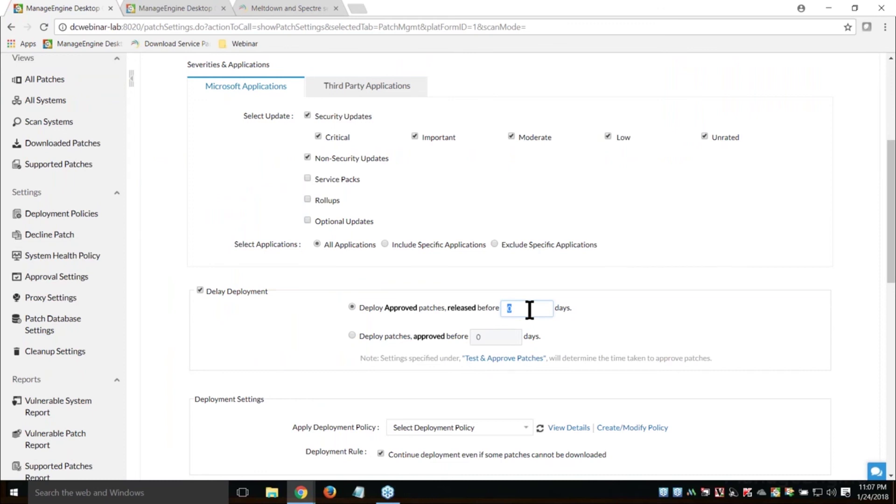
{"action": "type", "text": "10"}
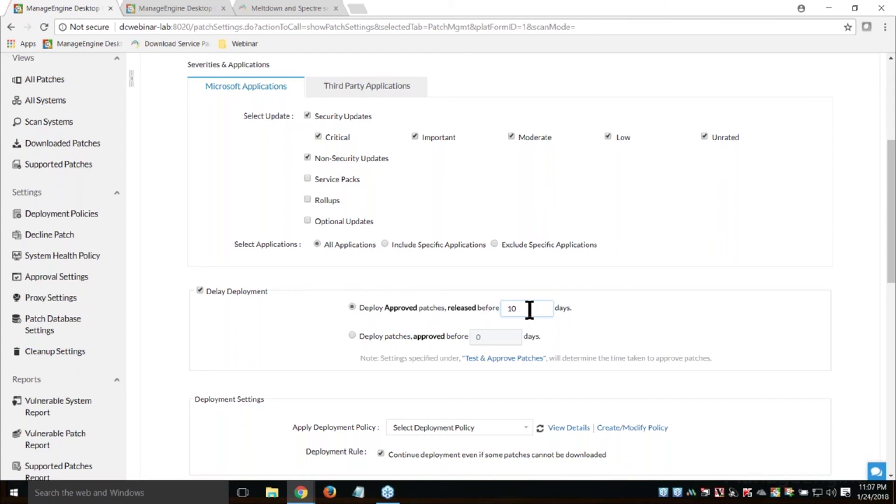
- Review the task's deployment and scheduler settings and open the available remote office or domain targets
{"action": "scroll", "coordinate": [529, 310], "scroll_direction": "down", "scroll_amount": 3}
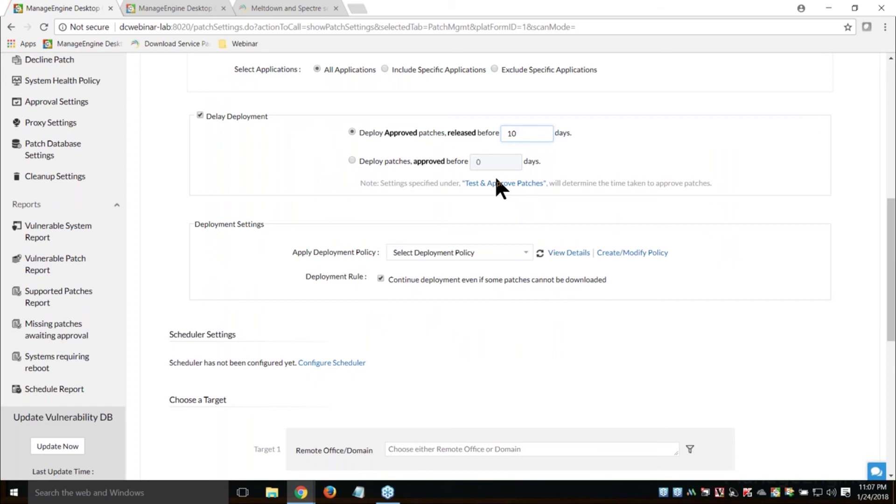
{"action": "scroll", "coordinate": [494, 176], "scroll_direction": "down", "scroll_amount": 2}
{"action": "left_click", "coordinate": [507, 332]}
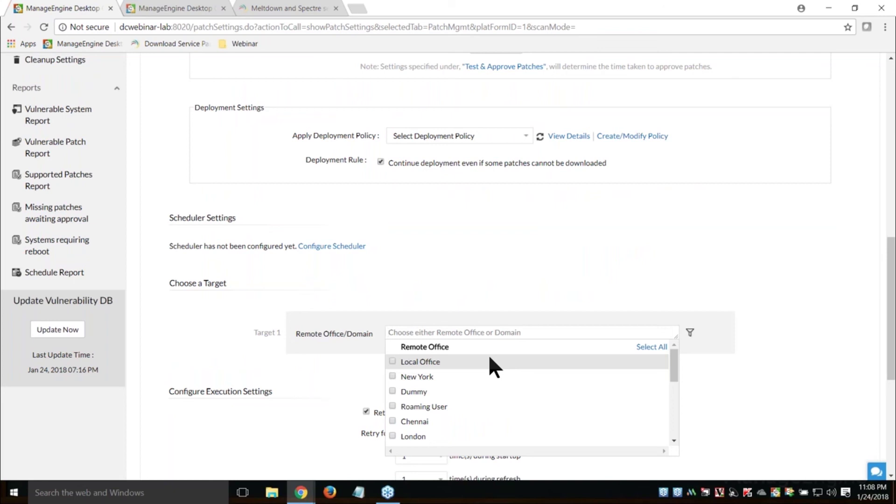
- Switch to the presentation and advance to the Scenario 7 slide on patch deployment errors
{"action": "key", "text": "alt+Tab"}
{"action": "key", "text": "Right"}
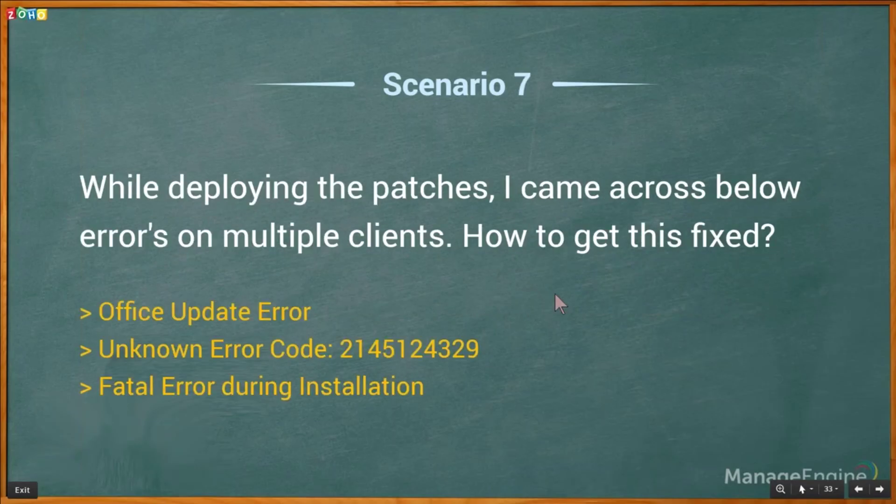